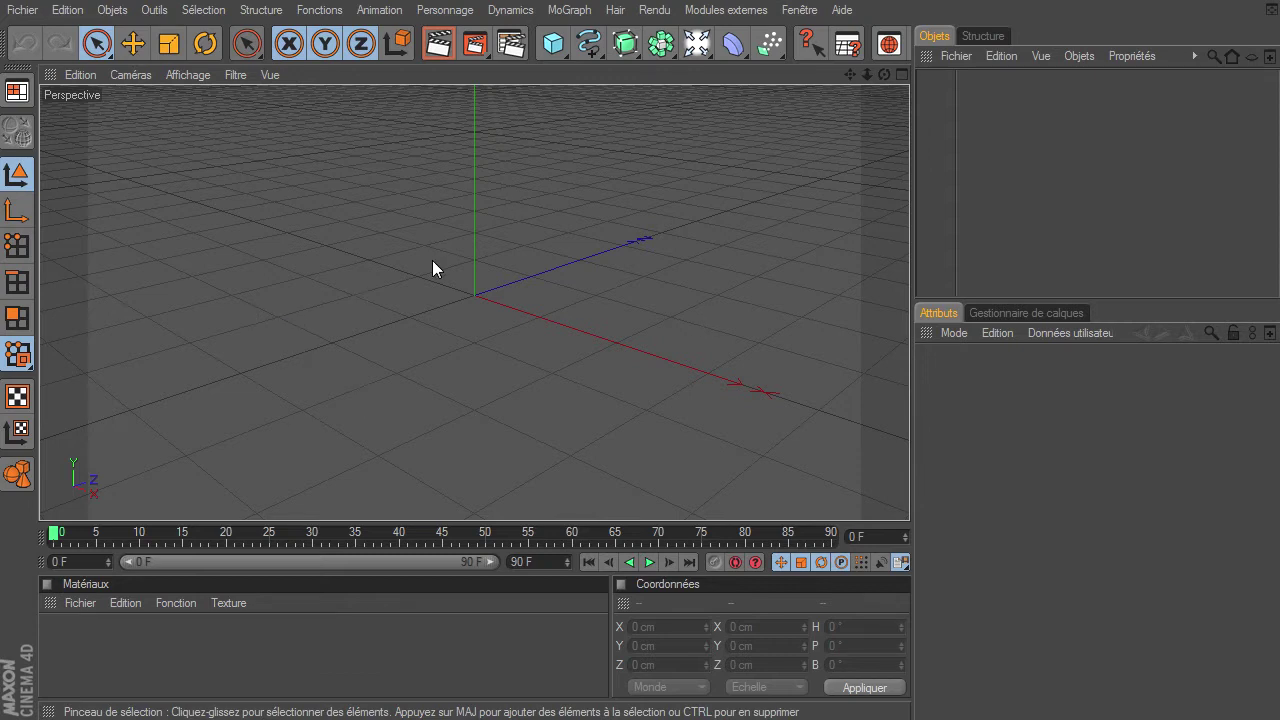
# Step: Add a cube with a 20 cm bevel (Biseau) and set it on the floor
pyautogui.click(553, 43)
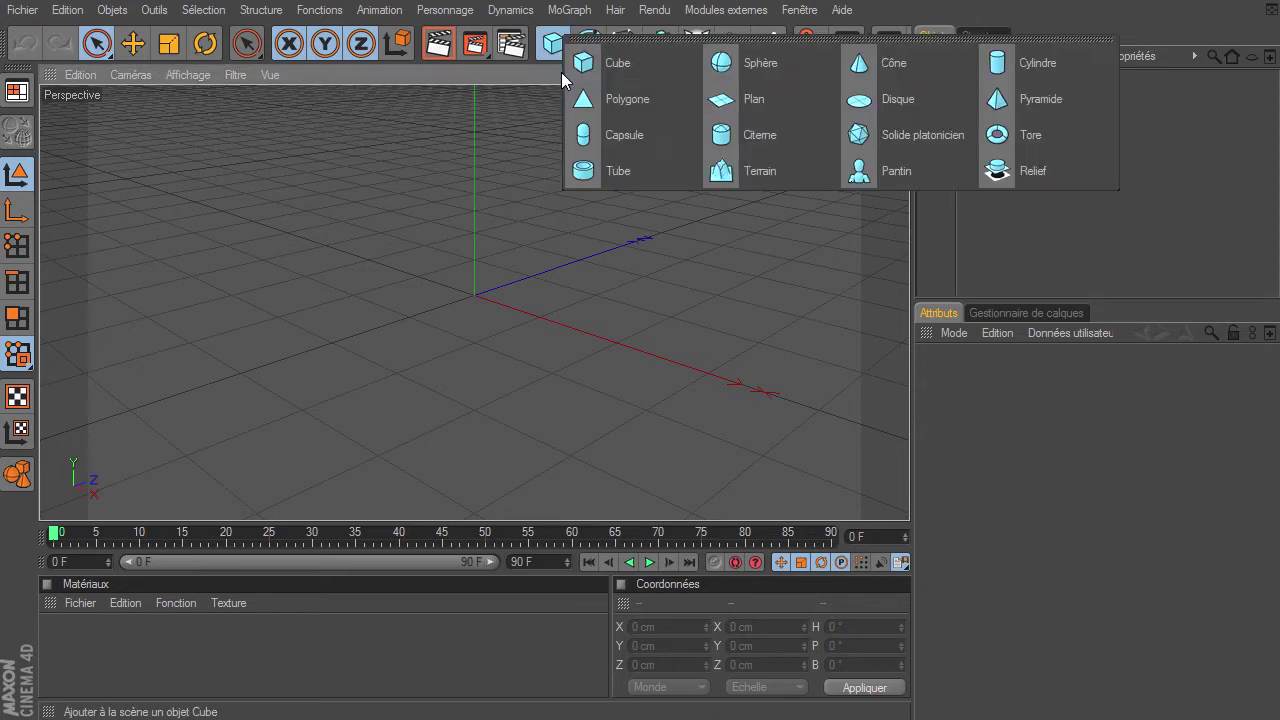
pyautogui.click(610, 66)
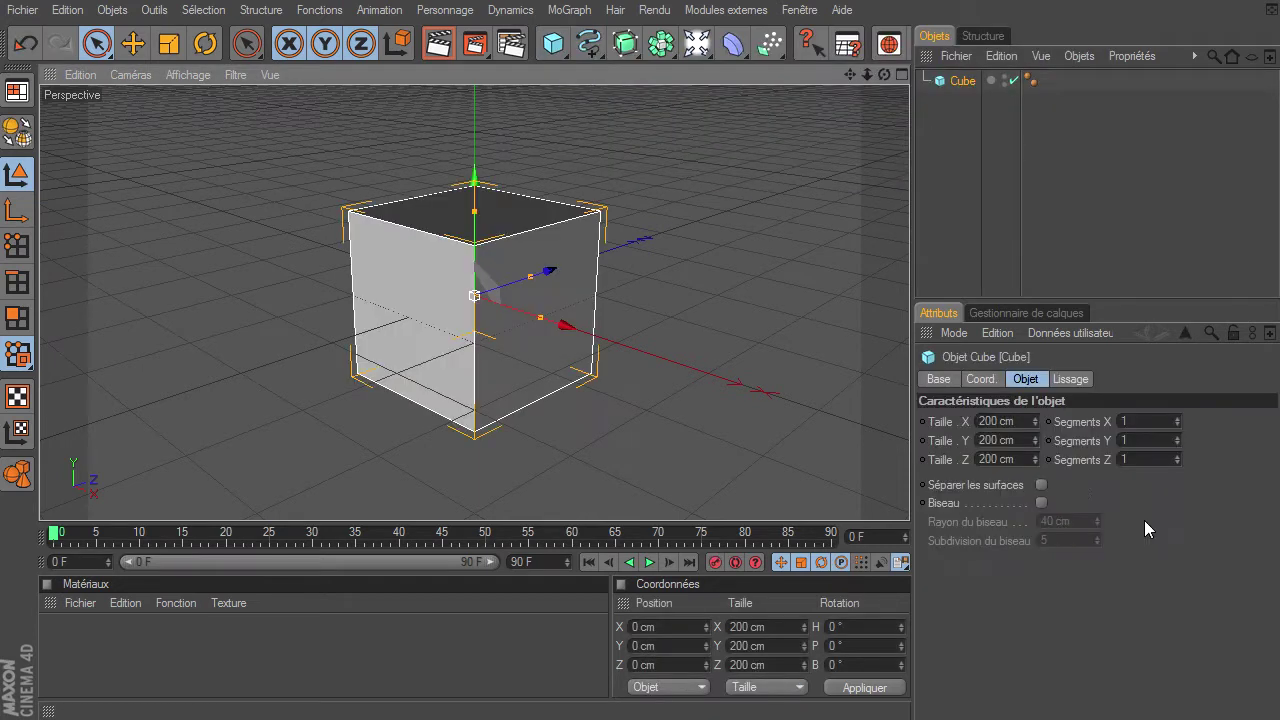
pyautogui.click(1041, 503)
pyautogui.write('20')
pyautogui.press('Return')
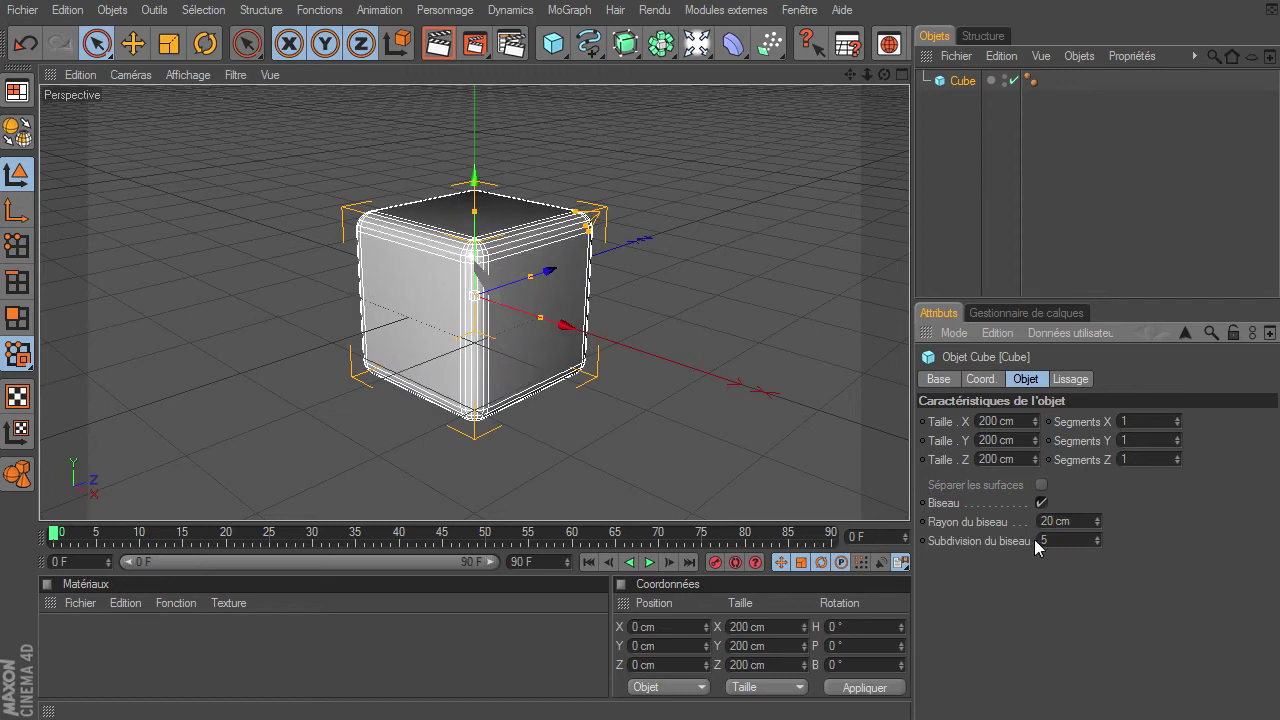
pyautogui.scroll(-1, 800, 44)
pyautogui.scroll(-2, 805, 46)
pyautogui.scroll(-2, 815, 48)
pyautogui.click(828, 50)
# Step: Add a Sphère and a Solide platonicien, both resting on the floor
pyautogui.click(408, 55)
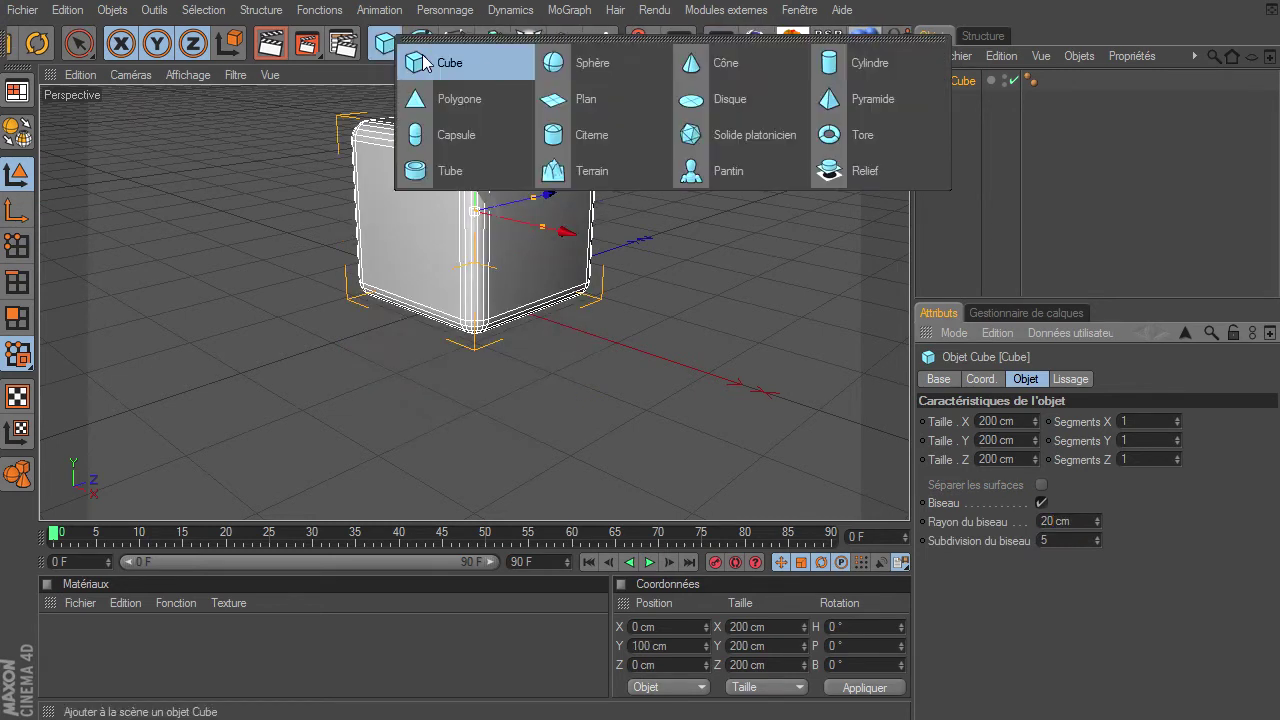
pyautogui.click(600, 62)
pyautogui.click(828, 44)
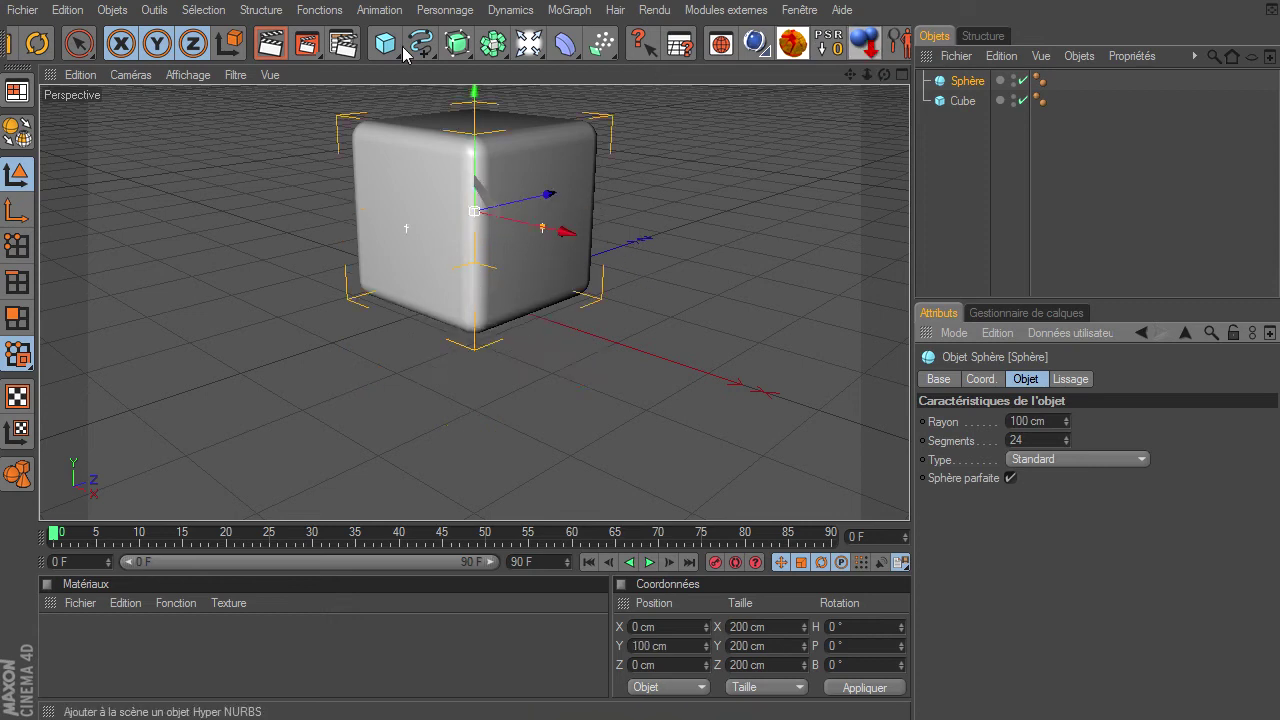
pyautogui.click(385, 44)
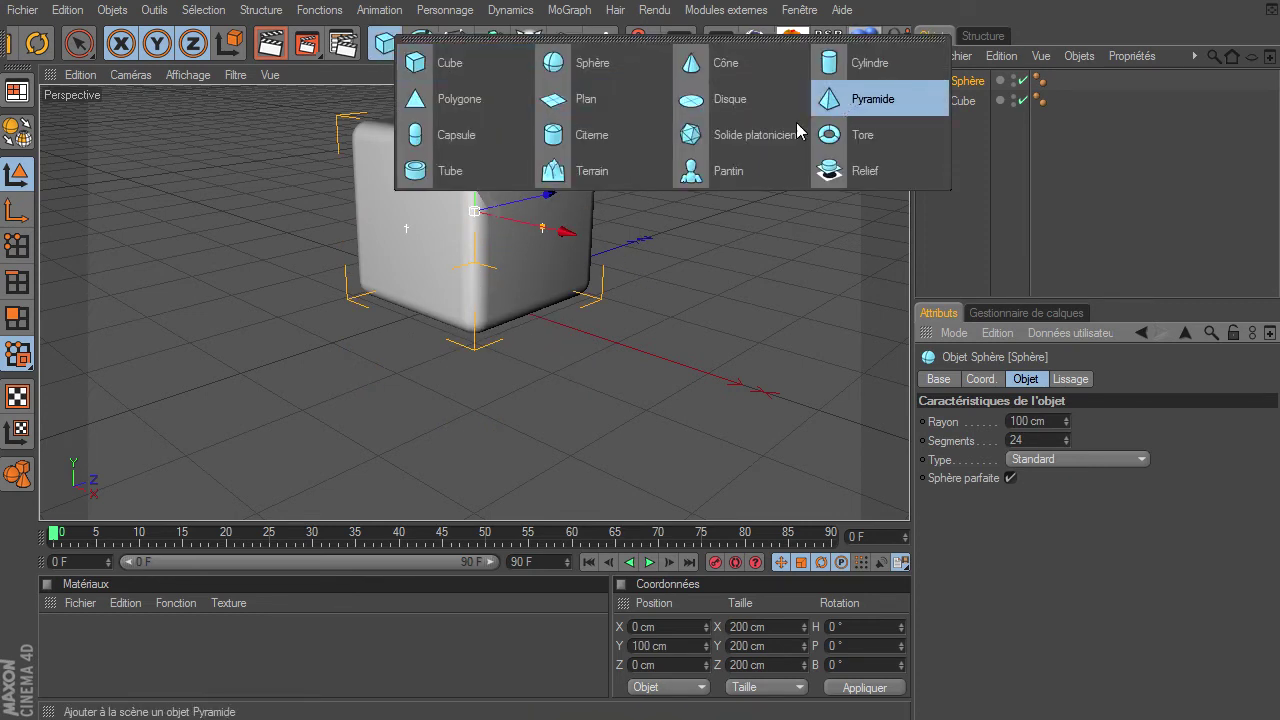
pyautogui.click(725, 140)
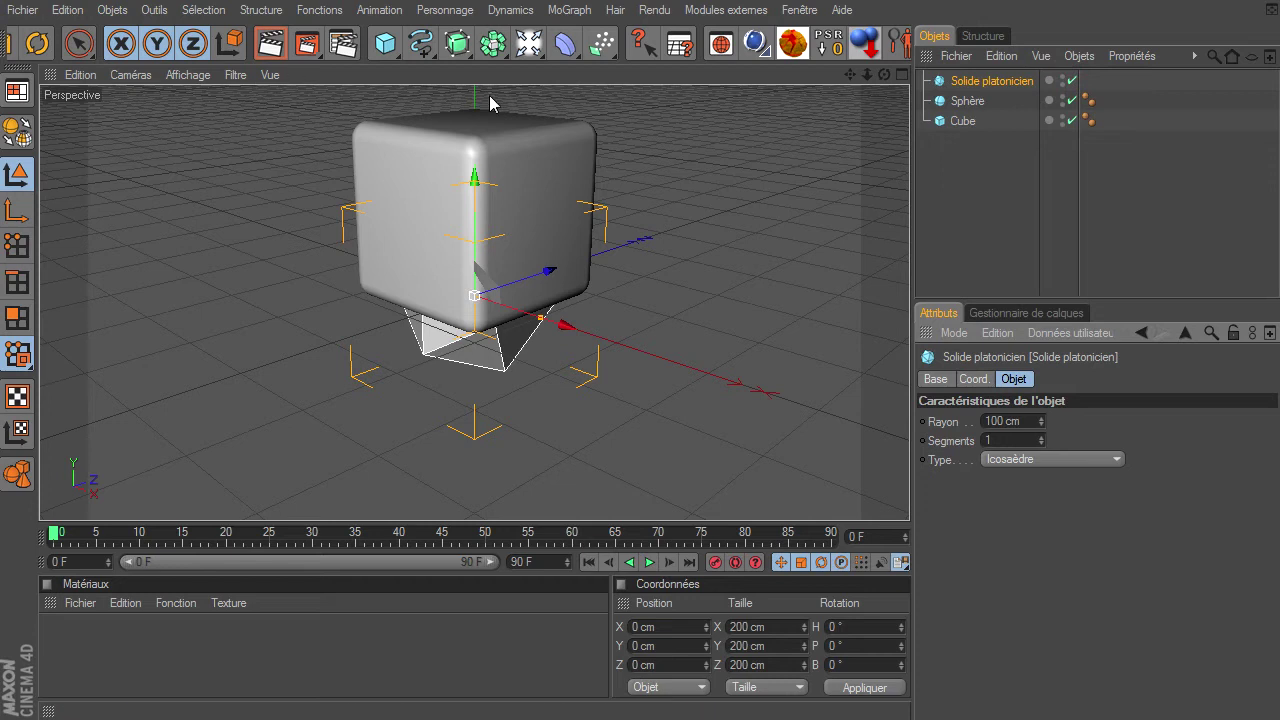
pyautogui.click(877, 58)
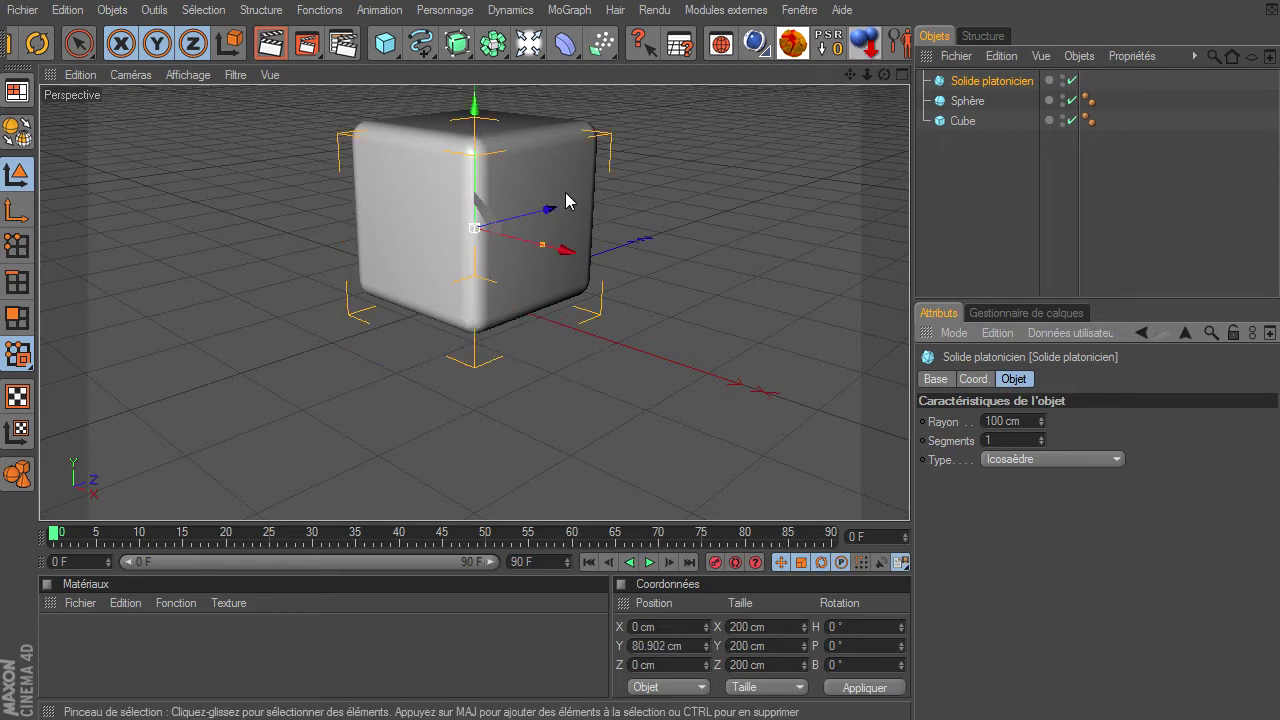
# Step: Move the platonic solid right of the cube and the sphere to its left
pyautogui.moveTo(562, 250)
pyautogui.mouseDown()
pyautogui.moveTo(951, 509)
pyautogui.moveTo(909, 495)
pyautogui.mouseUp()
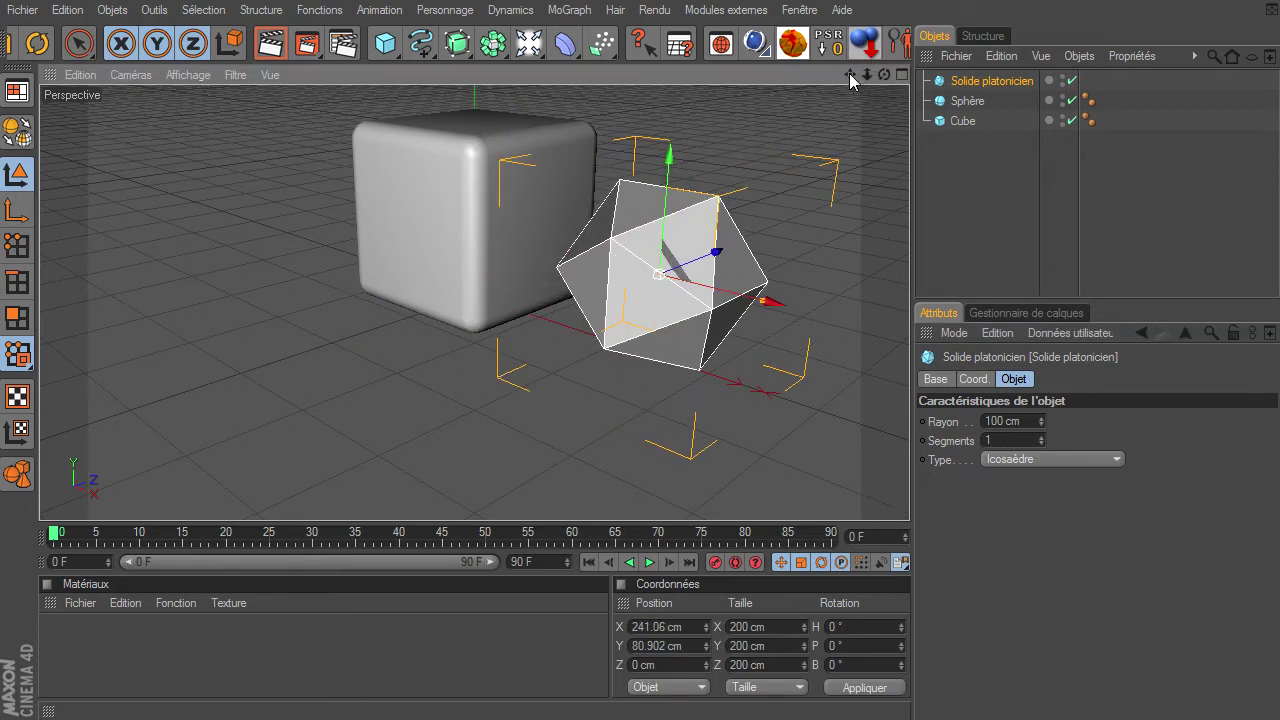
pyautogui.moveTo(867, 74); pyautogui.dragTo(894, 84)
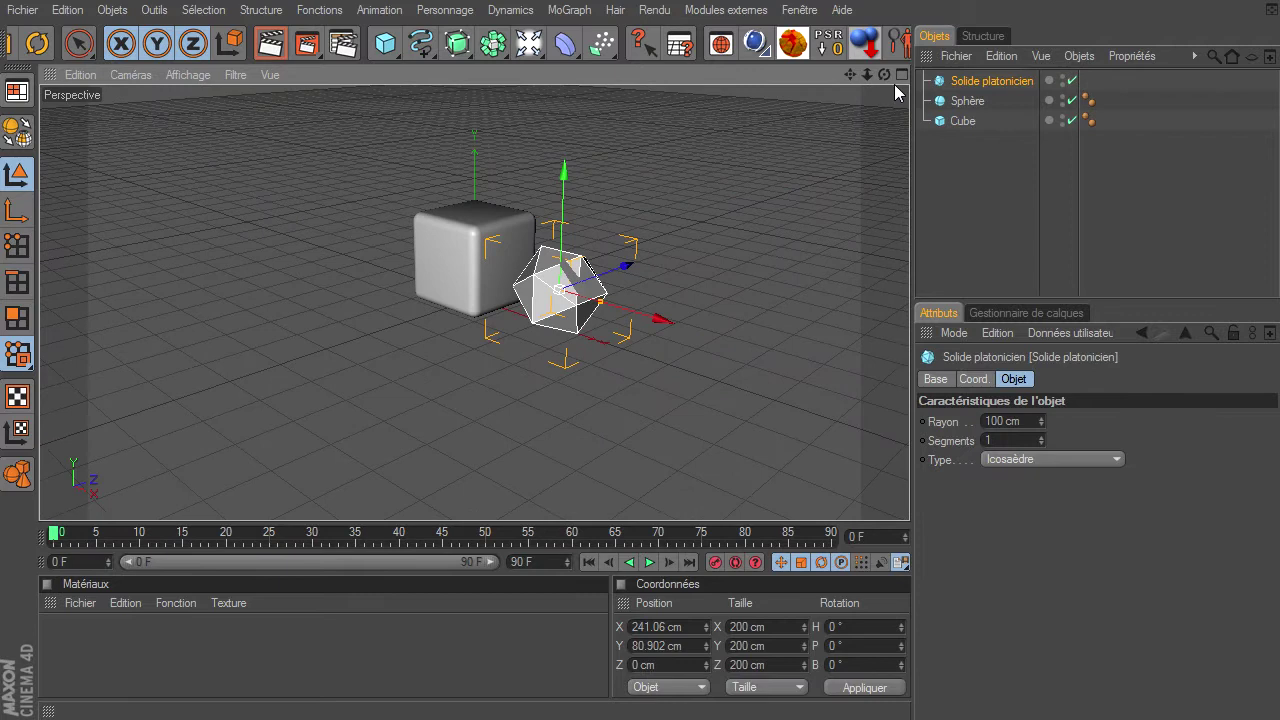
pyautogui.click(965, 101)
pyautogui.moveTo(562, 320); pyautogui.dragTo(480, 318)
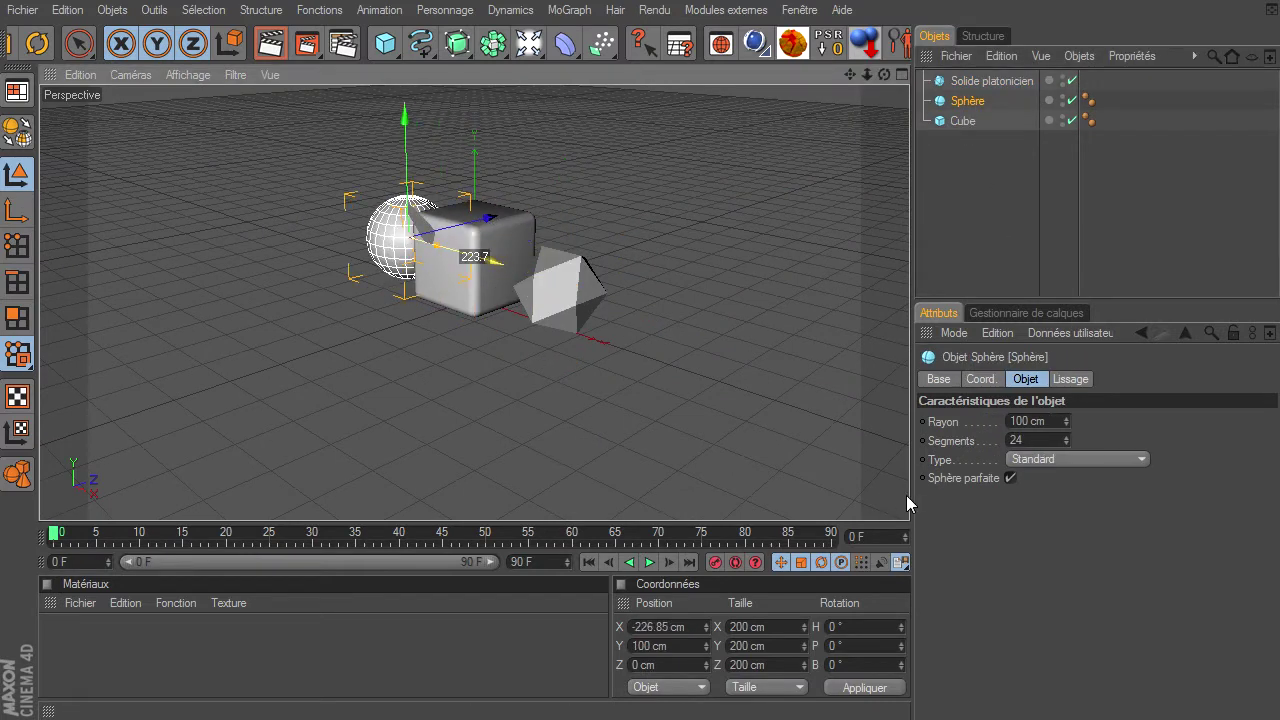
pyautogui.moveTo(886, 72)
pyautogui.mouseDown()
pyautogui.moveTo(841, 76)
pyautogui.moveTo(909, 495)
pyautogui.mouseUp()
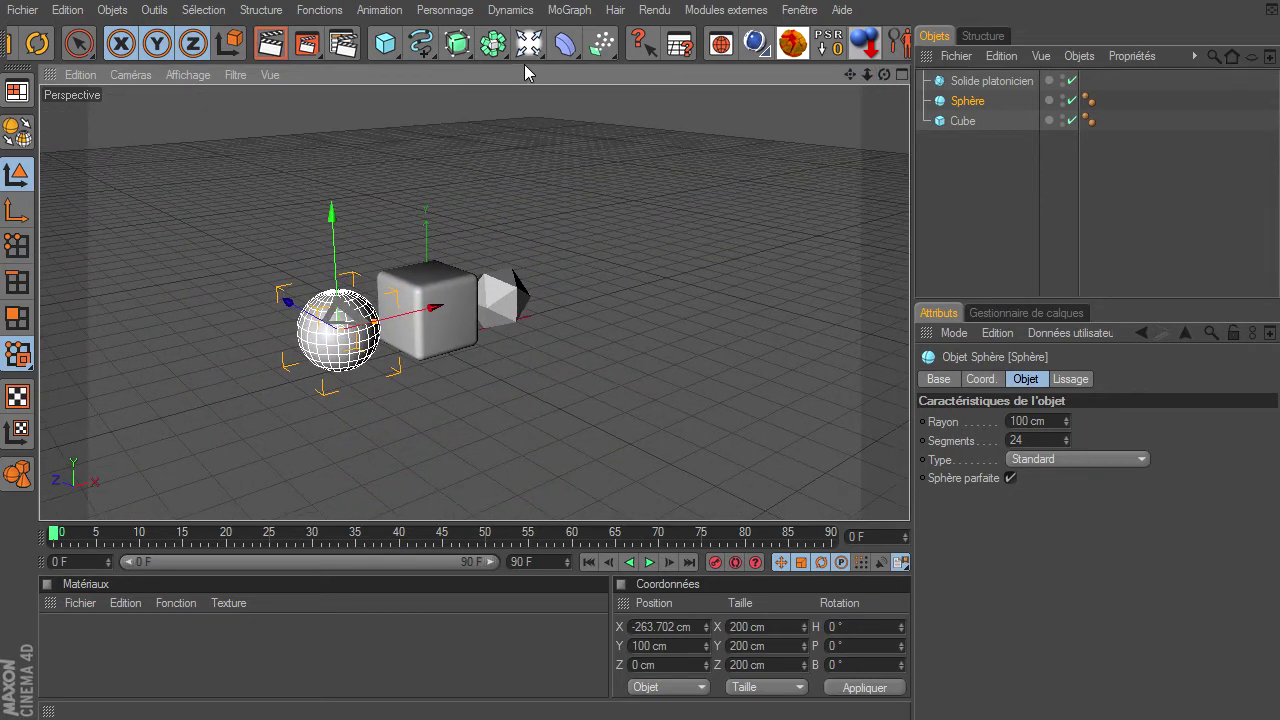
# Step: Add a second Solide platonicien resting on the floor
pyautogui.click(394, 50)
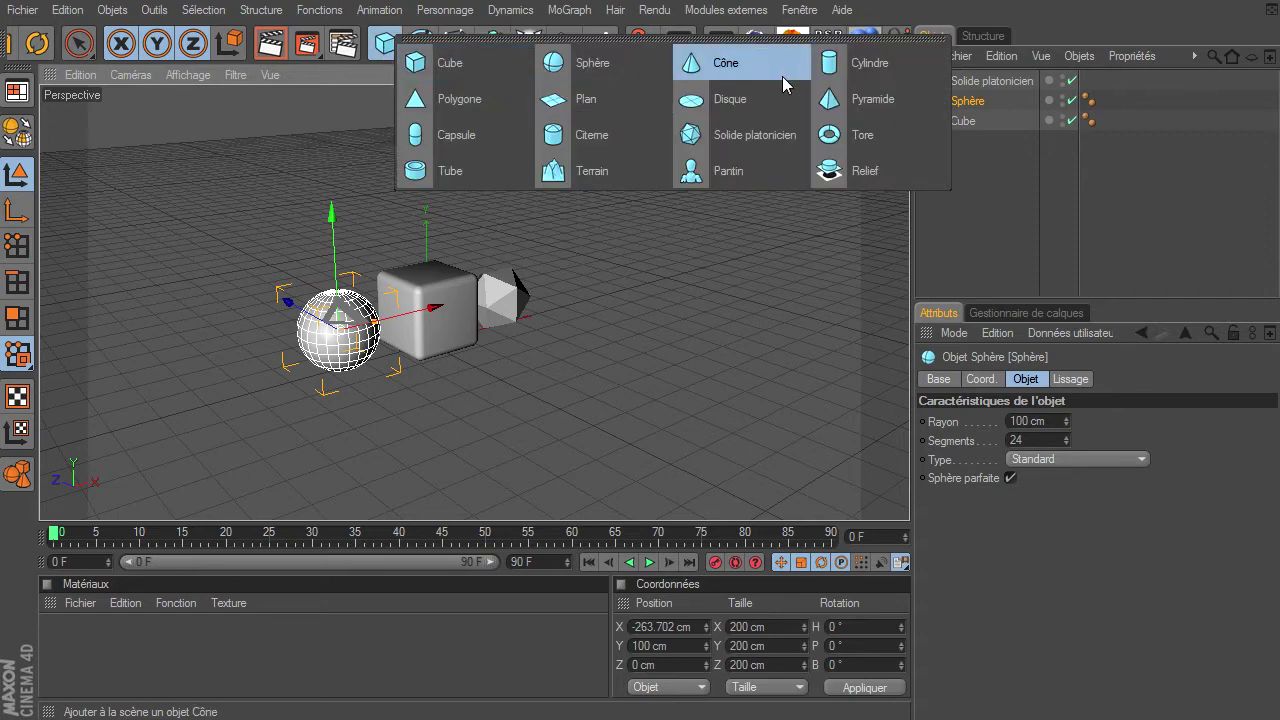
pyautogui.click(786, 130)
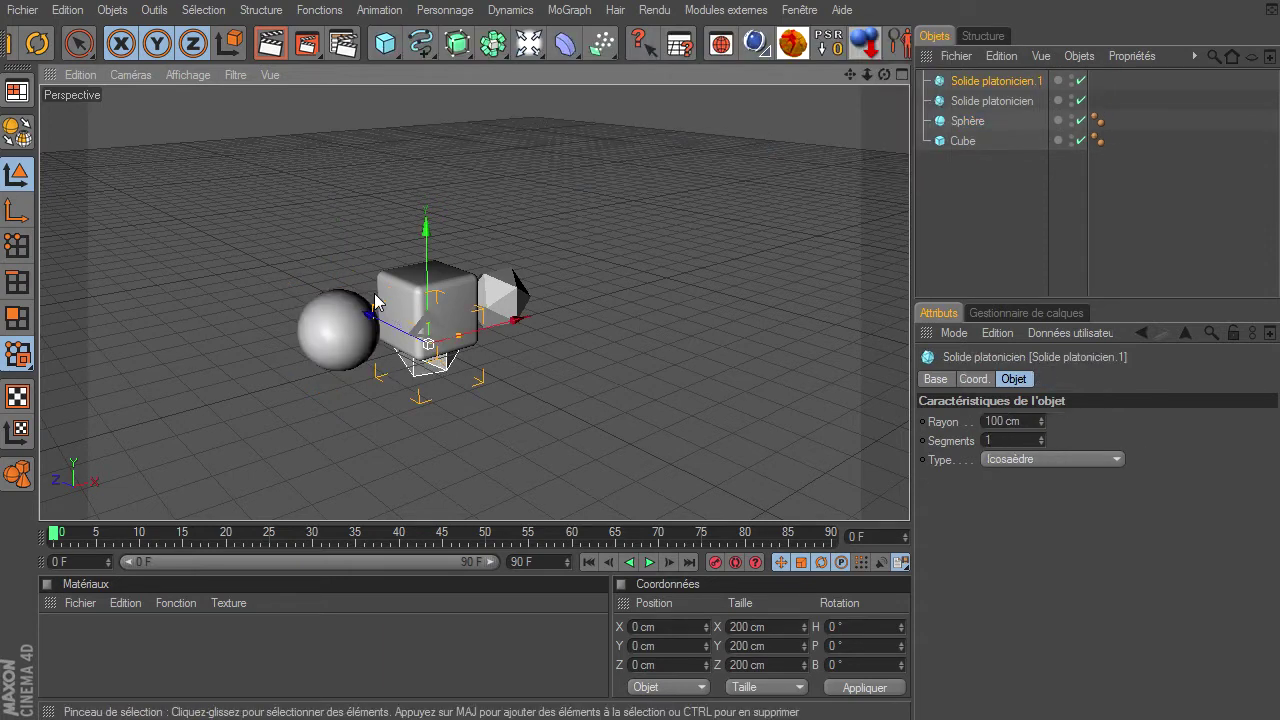
pyautogui.click(865, 48)
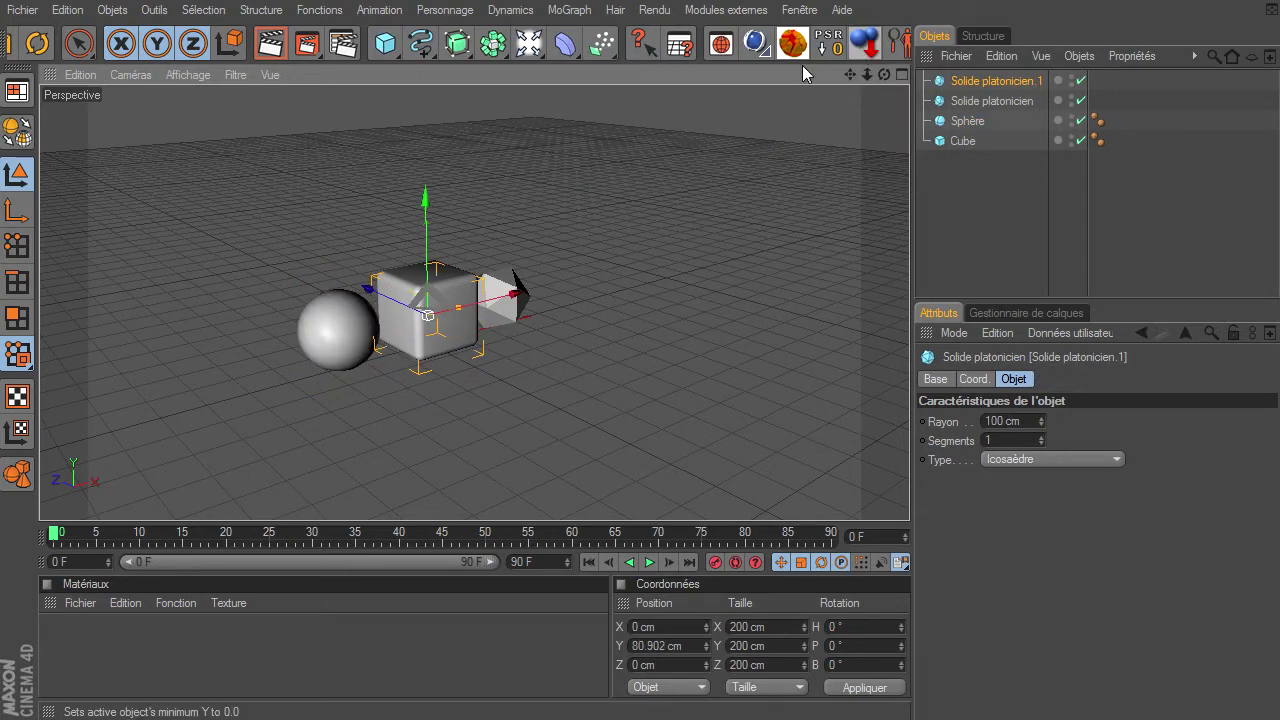
# Step: Make it editable, move it in front of the cube, and select all its polygons
pyautogui.click(17, 131)
pyautogui.moveTo(378, 302); pyautogui.dragTo(460, 332)
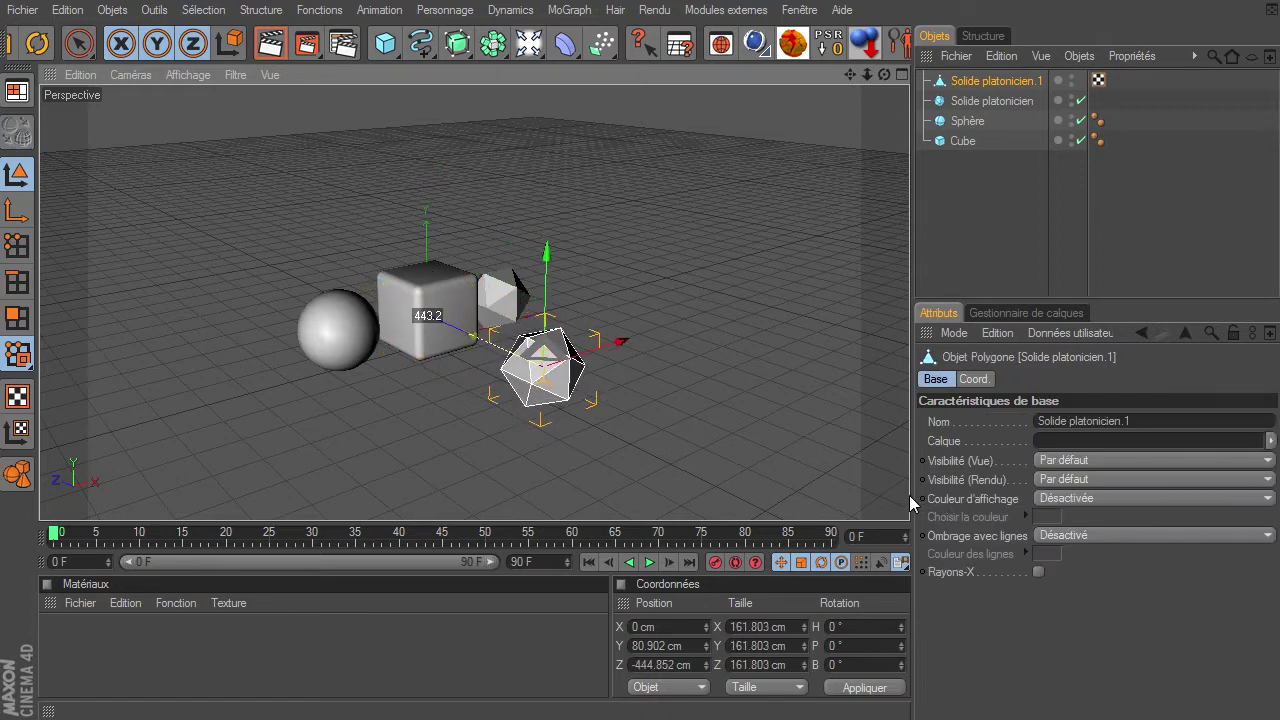
pyautogui.click(15, 318)
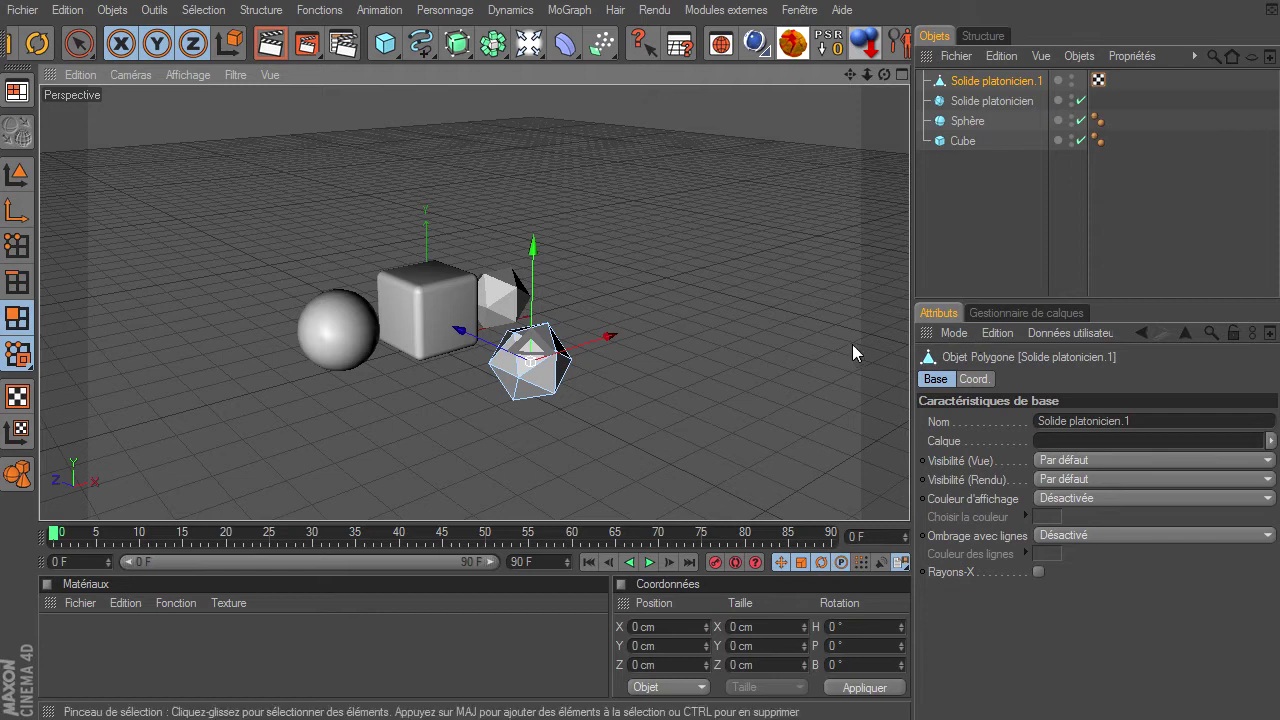
pyautogui.hotkey('ctrl', 'a')
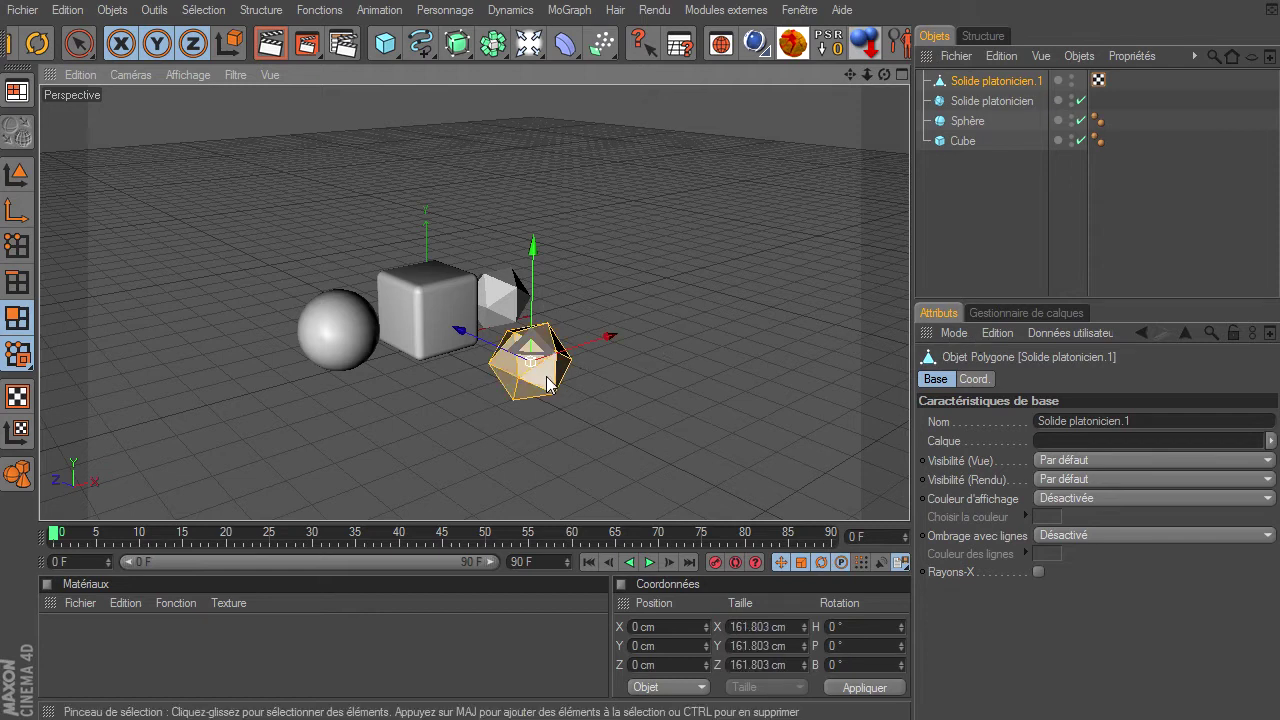
# Step: Matrix-extrude every face of Solide platonicien.1 into curved spikes with a 20 cm offset
pyautogui.rightClick(541, 381)
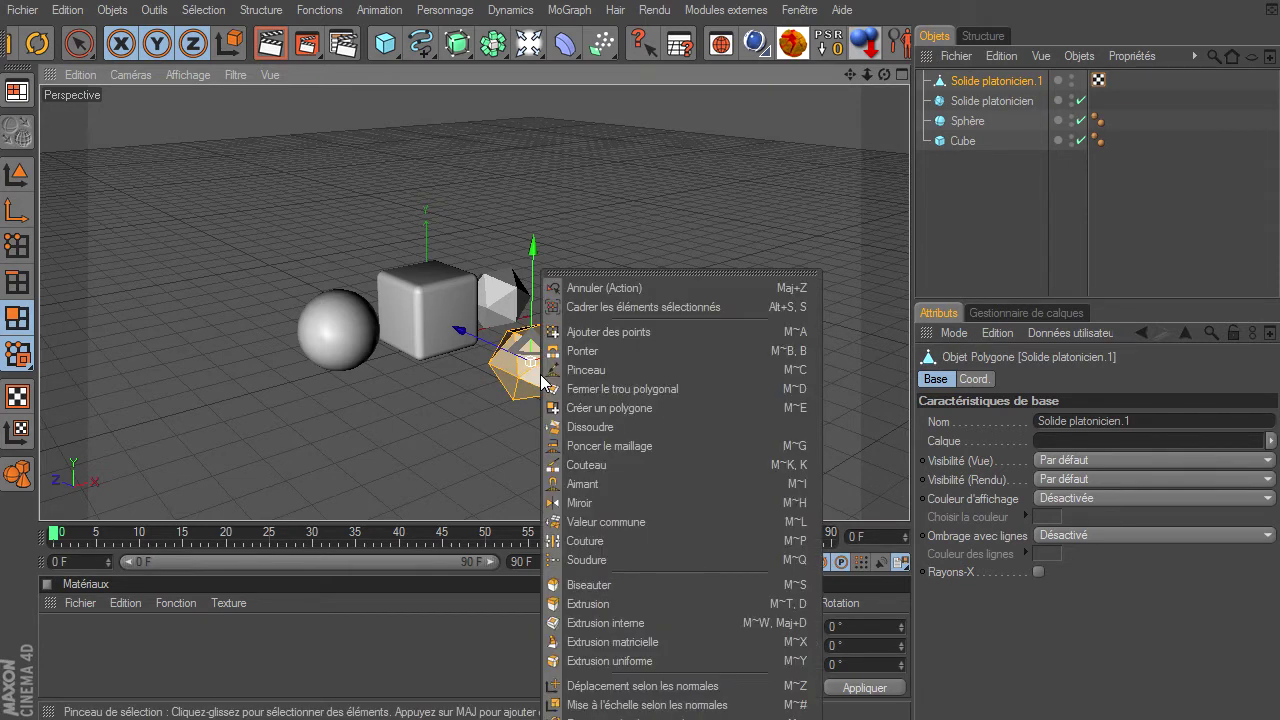
pyautogui.click(600, 642)
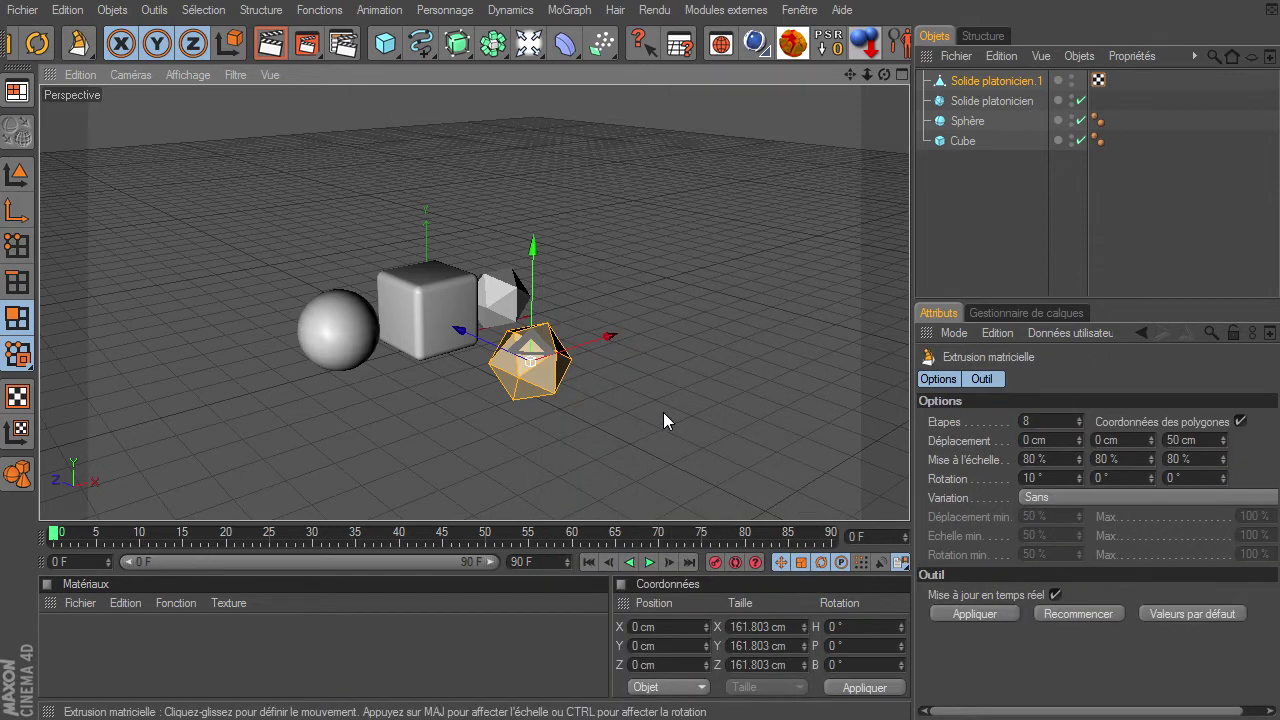
pyautogui.moveTo(663, 412); pyautogui.dragTo(909, 495)
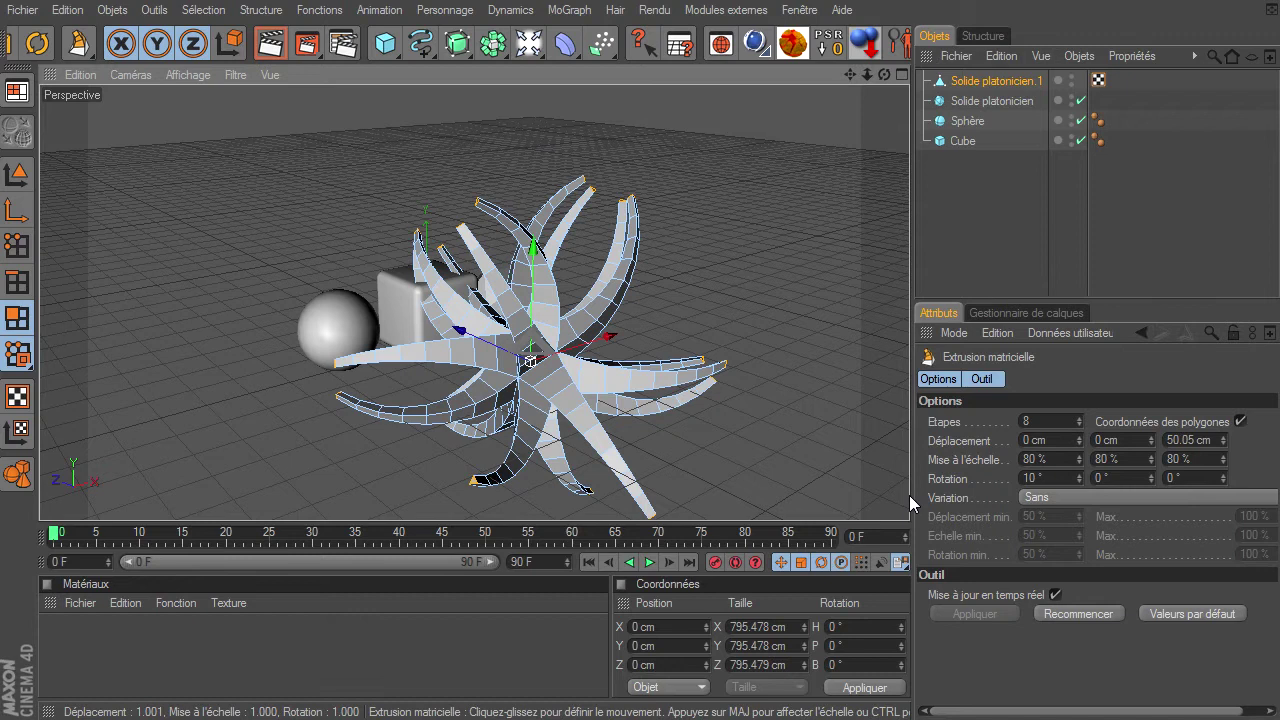
pyautogui.hotkey('ctrl', 'z')
pyautogui.moveTo(909, 495); pyautogui.dragTo(1187, 441)
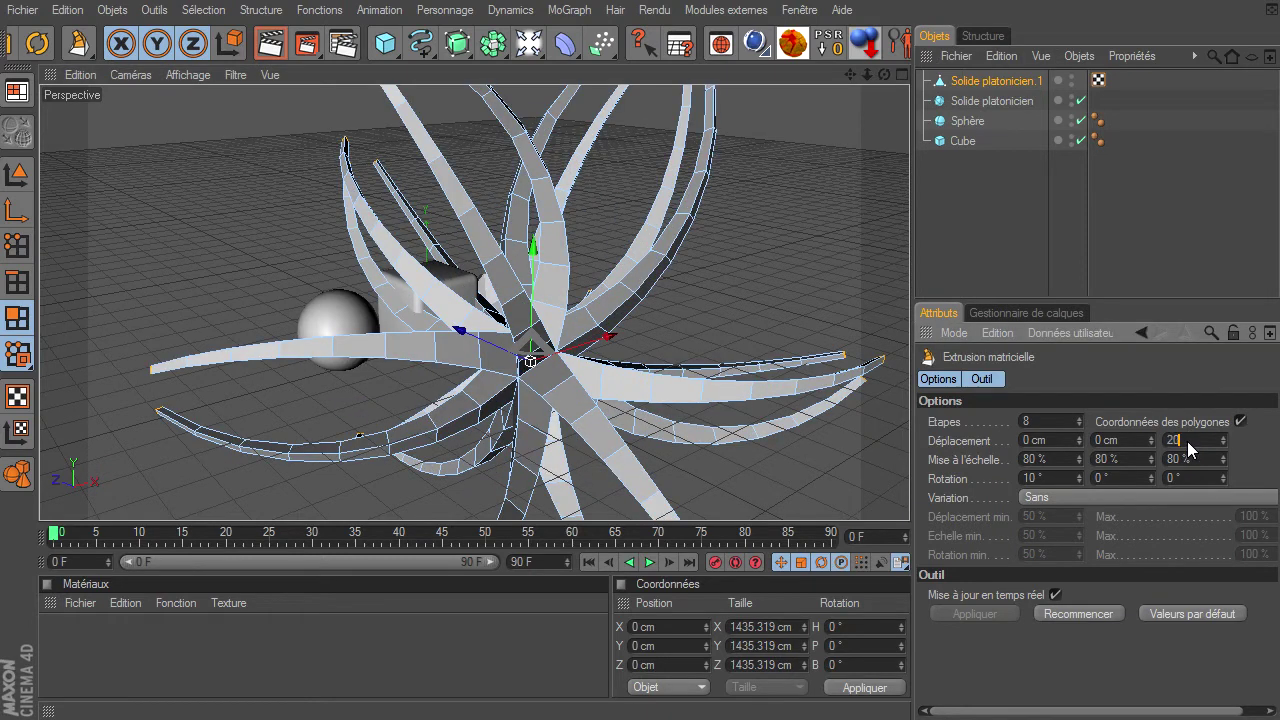
pyautogui.write('0')
pyautogui.press('Return')
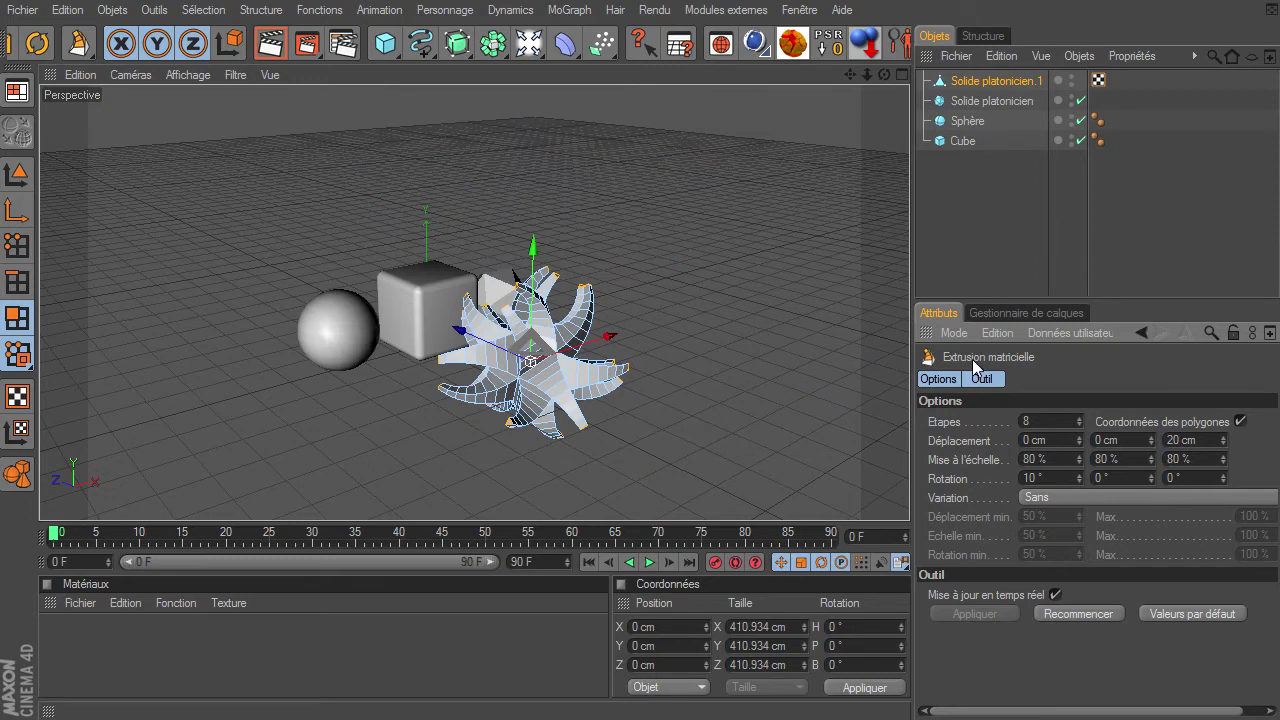
pyautogui.click(1003, 248)
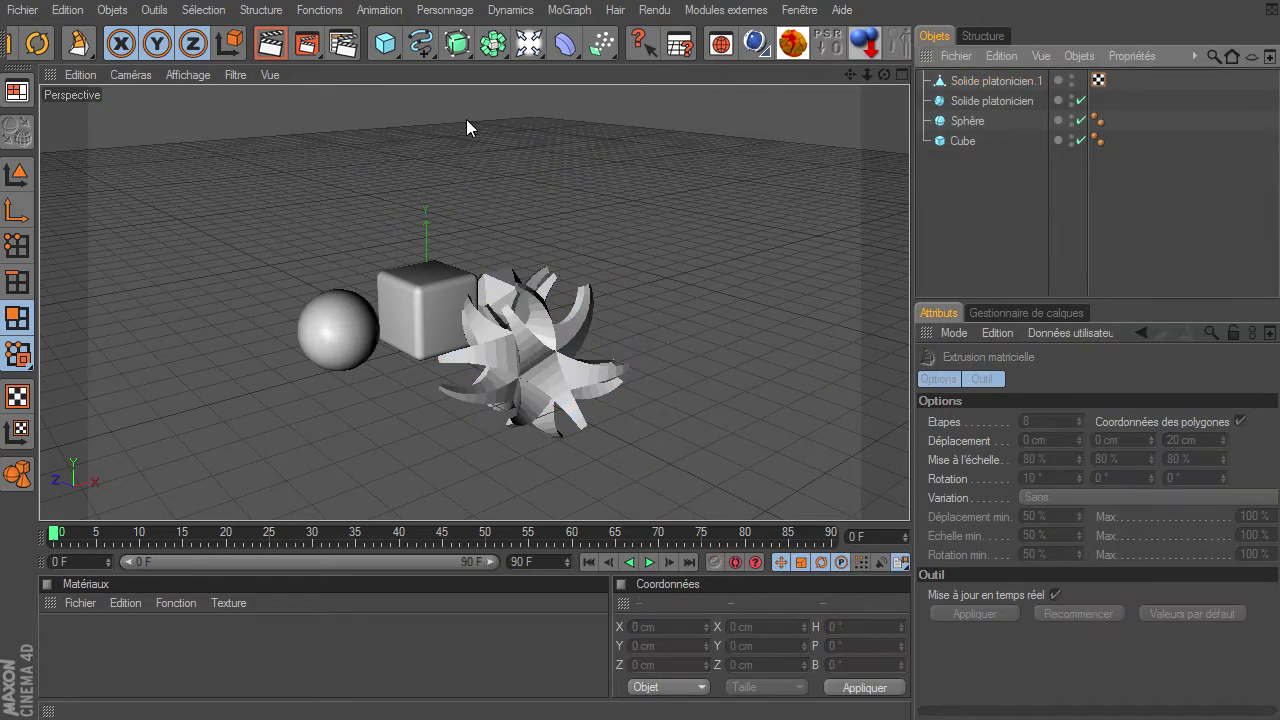
# Step: Put Solide platonicien.1 inside a new Hyper NURBS and group all objects under a null
pyautogui.click(460, 46)
pyautogui.moveTo(956, 104); pyautogui.dragTo(988, 82)
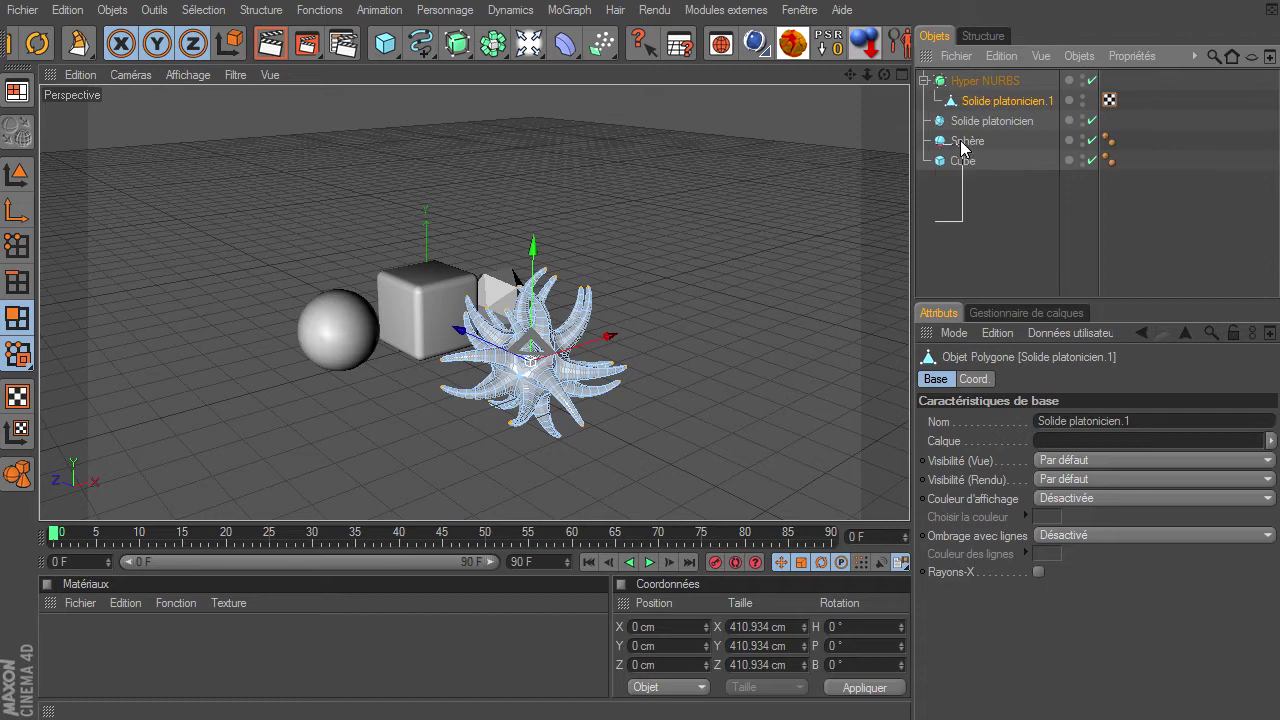
pyautogui.moveTo(983, 113); pyautogui.dragTo(966, 74)
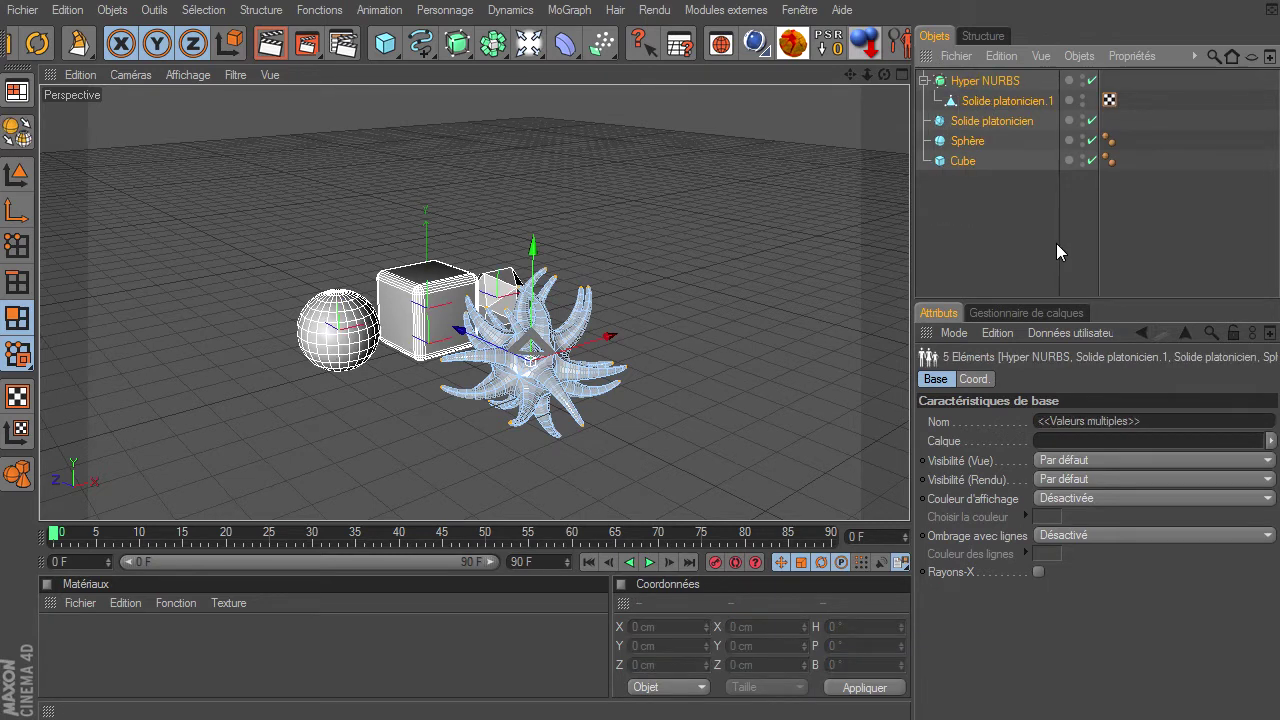
pyautogui.hotkey('alt', 'g')
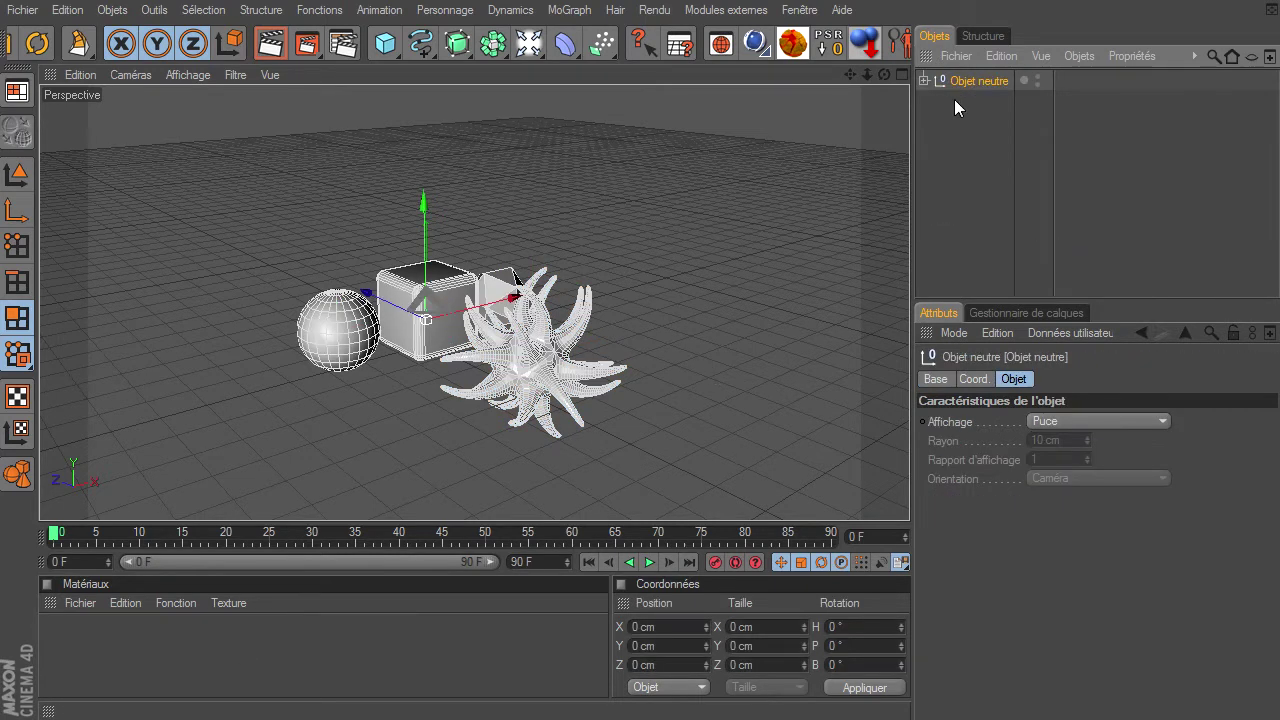
# Step: Add a floor and a light to the scene
pyautogui.moveTo(527, 44); pyautogui.dragTo(740, 140)
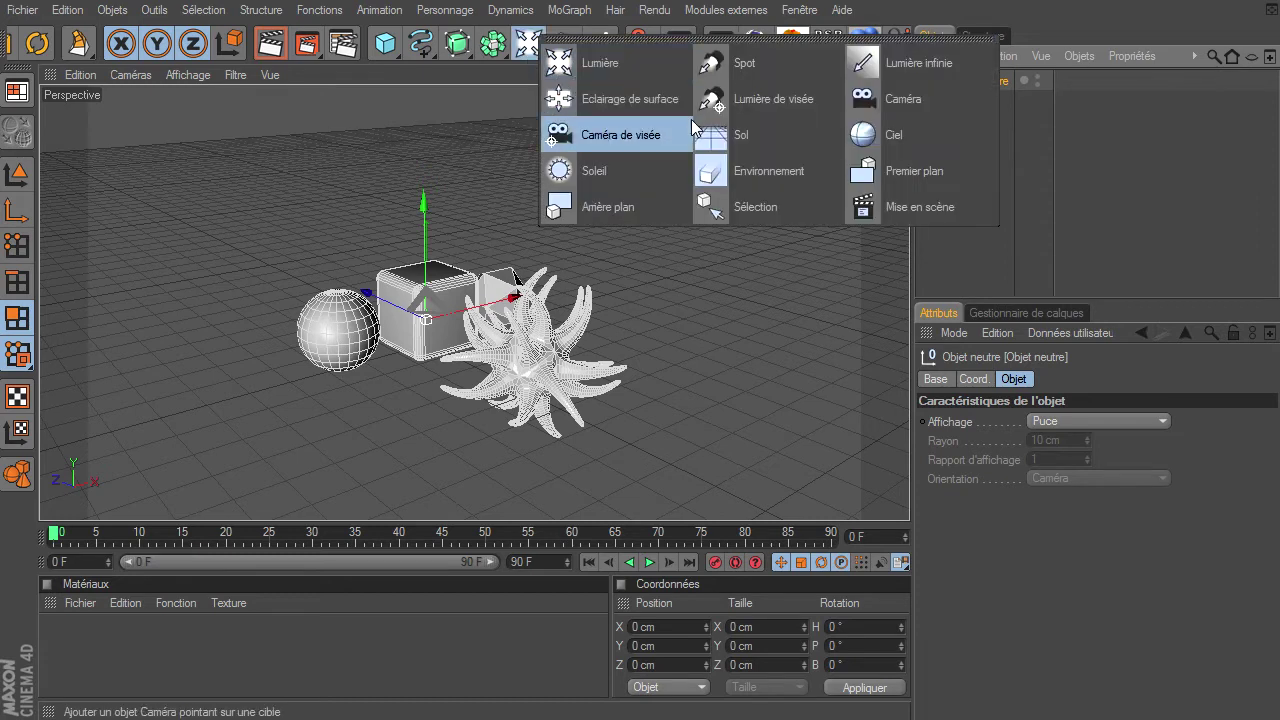
pyautogui.click(740, 138)
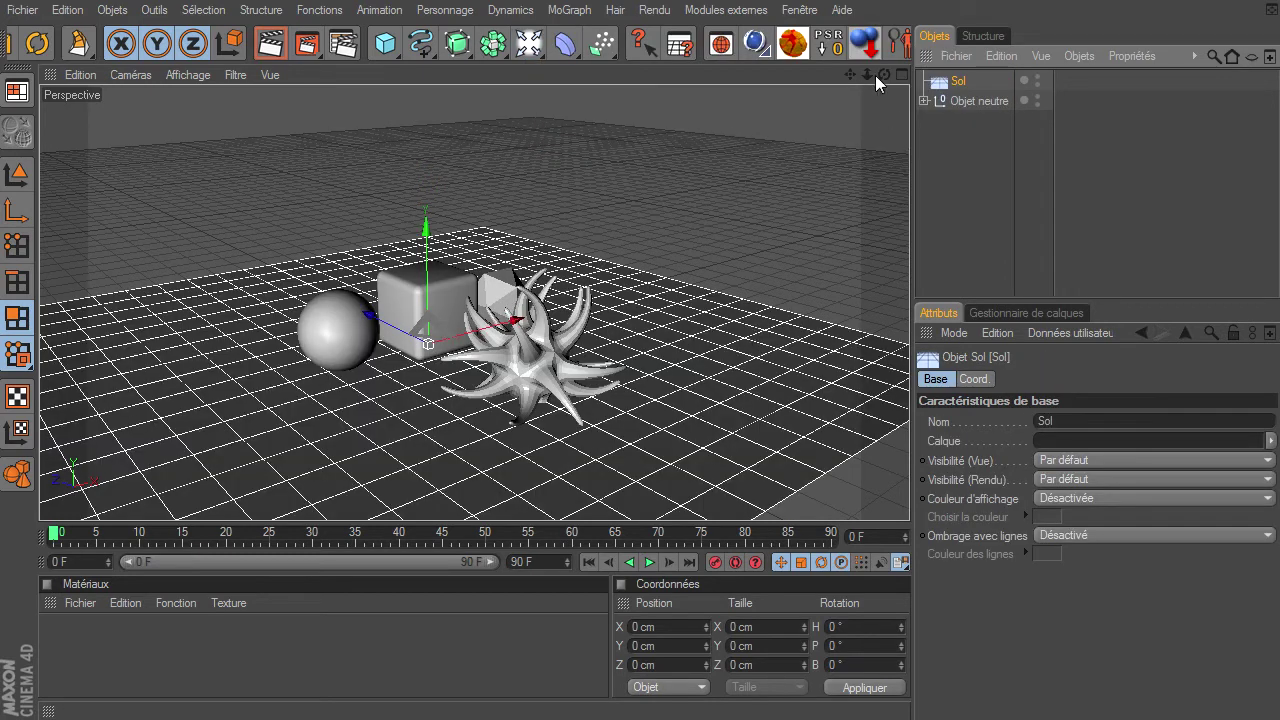
pyautogui.moveTo(527, 44); pyautogui.dragTo(612, 70)
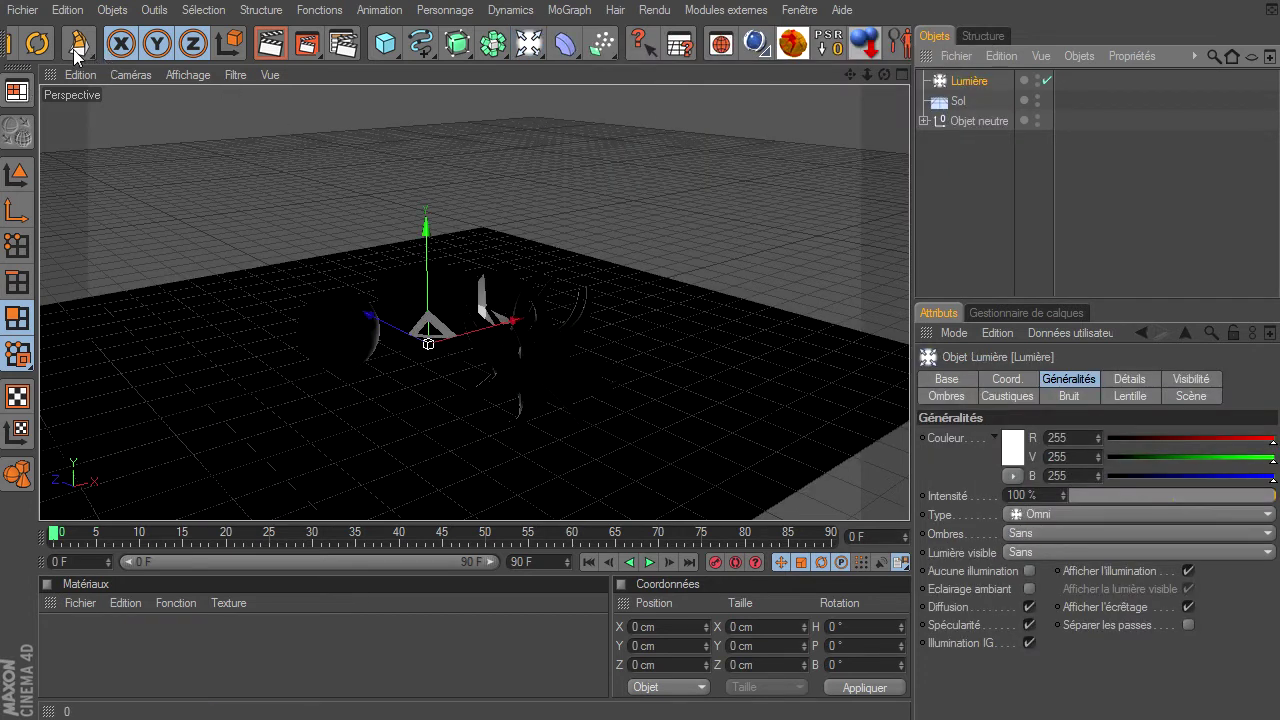
# Step: Raise the light high above the objects
pyautogui.scroll(3, 63, 47)
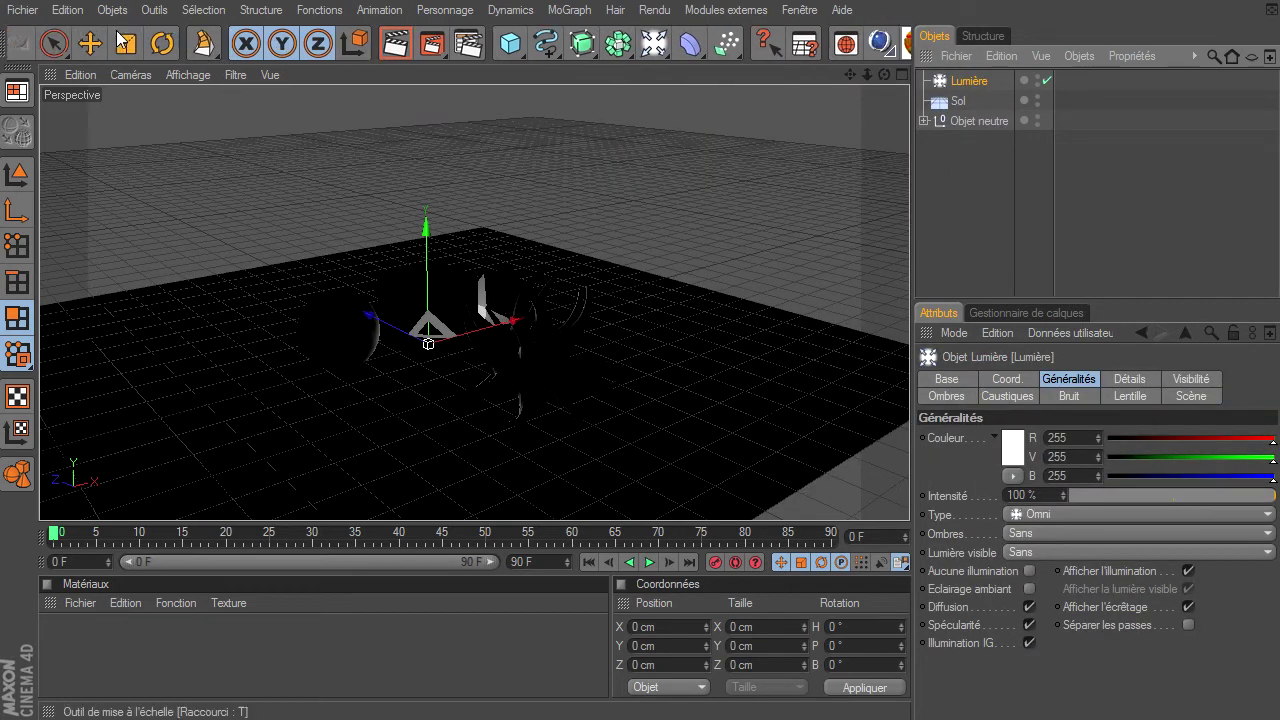
pyautogui.click(55, 44)
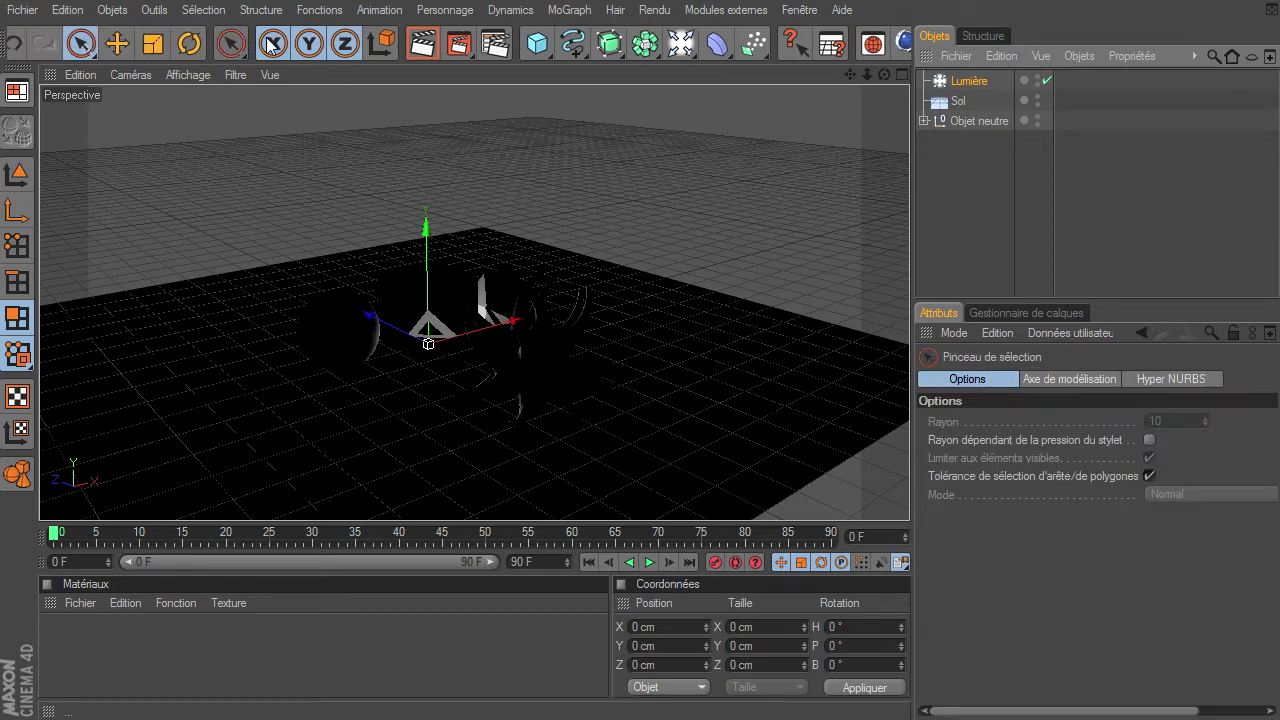
pyautogui.scroll(1, 230, 44)
pyautogui.moveTo(428, 308)
pyautogui.mouseDown()
pyautogui.moveTo(426, 138)
pyautogui.moveTo(351, 224)
pyautogui.moveTo(457, 262)
pyautogui.mouseUp()
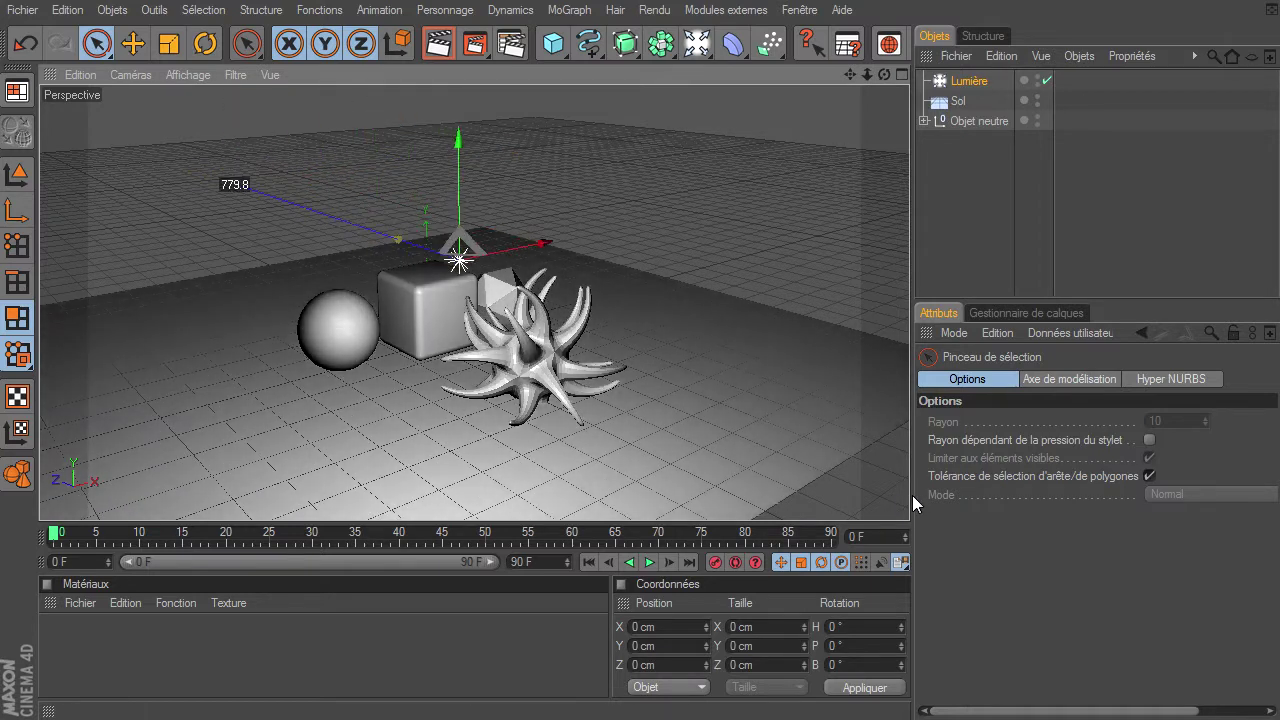
# Step: Set the light's shadows to Masques d'ombres (ombres diffuses)
pyautogui.click(957, 82)
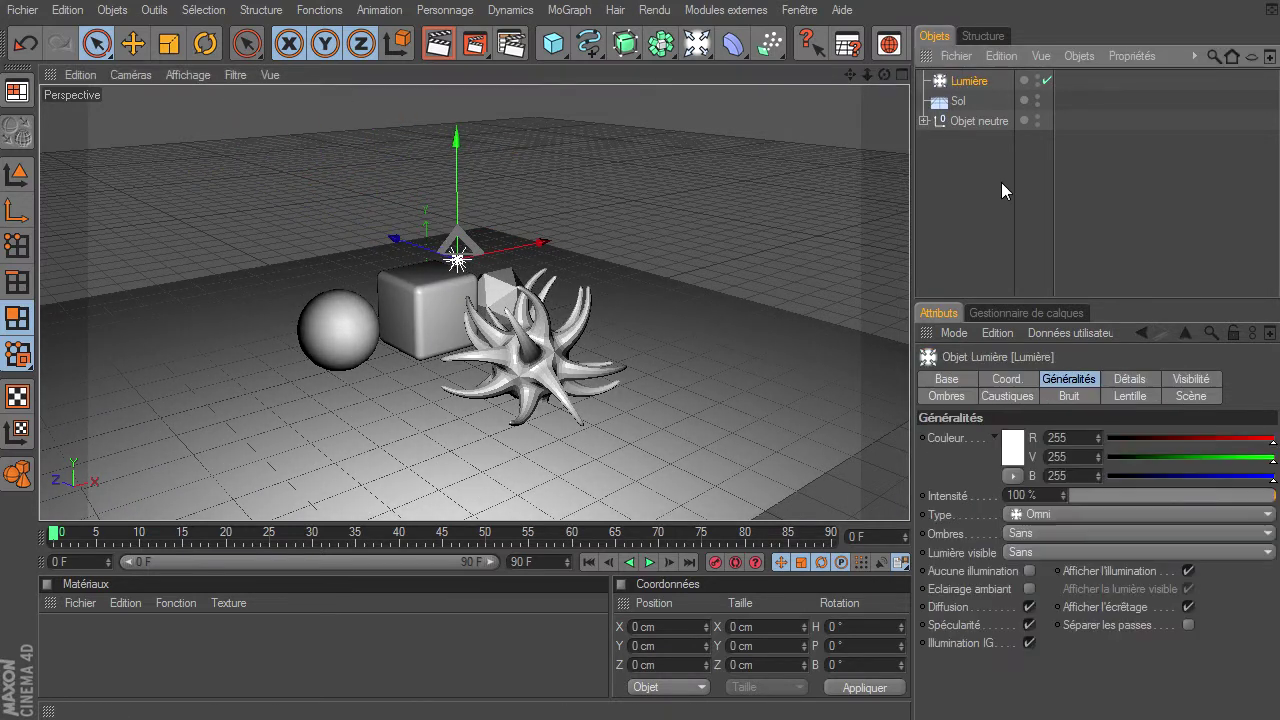
pyautogui.click(1066, 531)
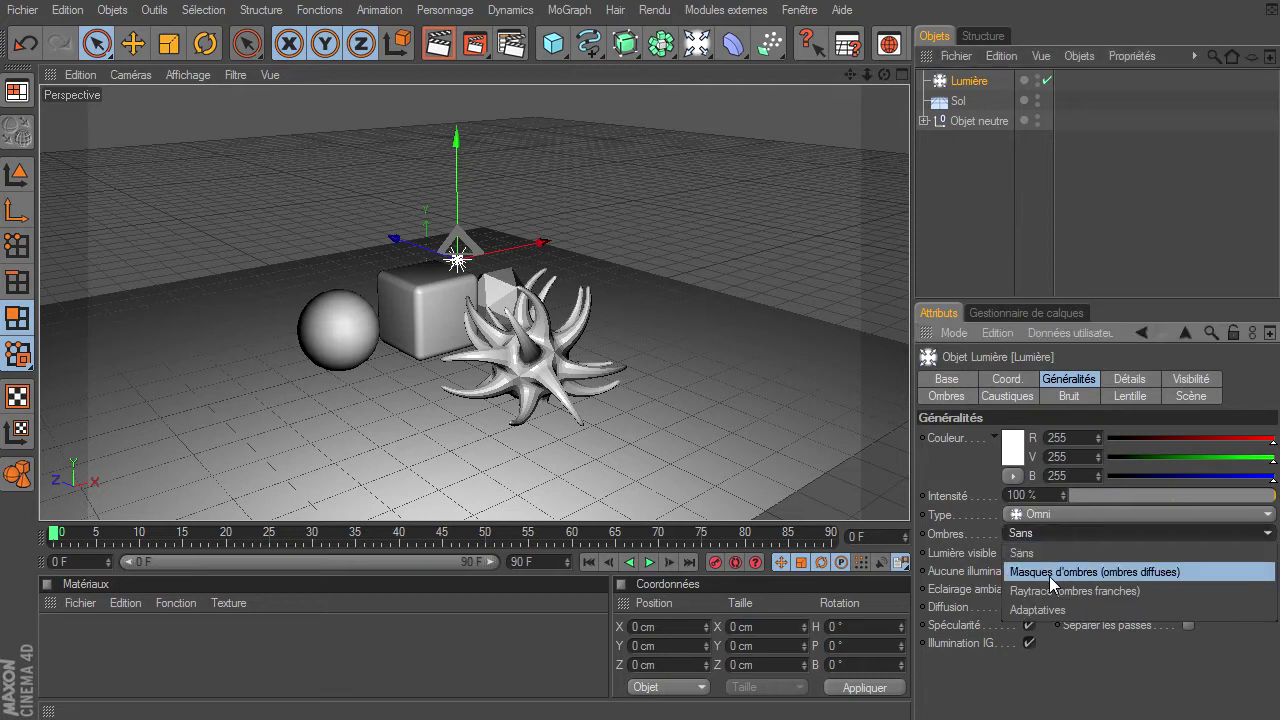
pyautogui.click(1049, 574)
# Step: Zoom in and render the view to check the soft shadows
pyautogui.moveTo(866, 74); pyautogui.dragTo(909, 495)
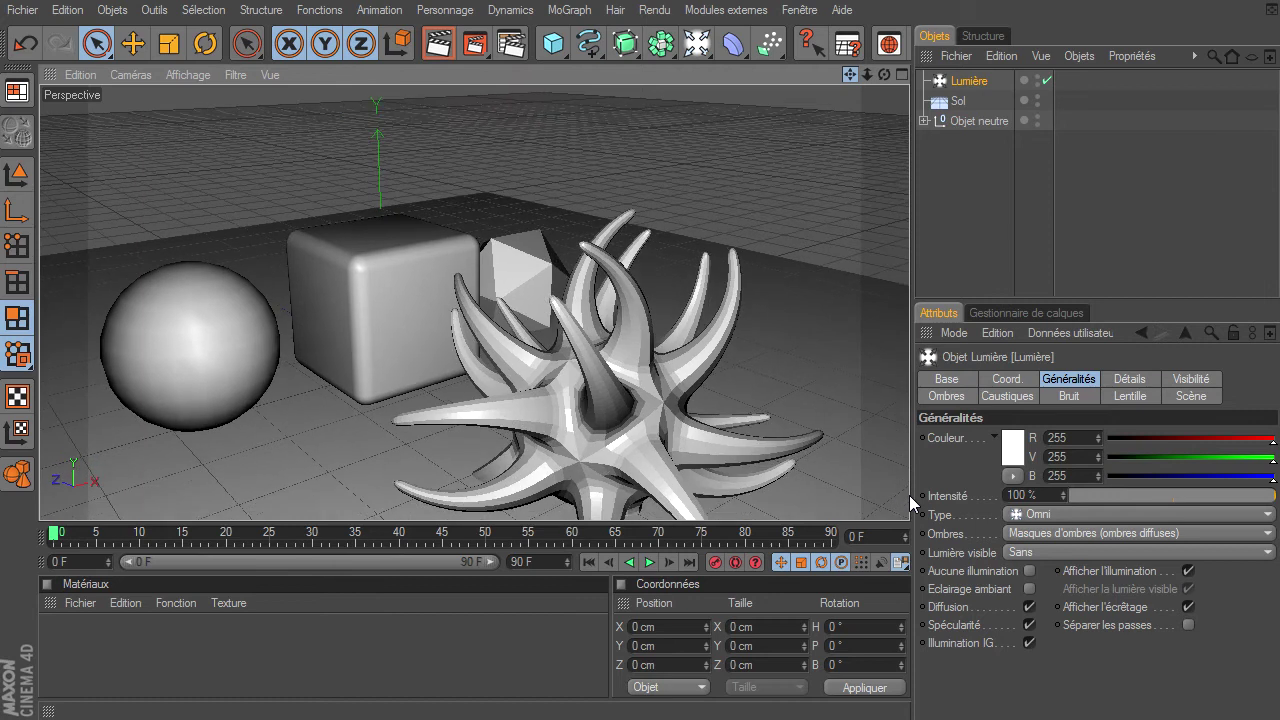
pyautogui.click(436, 44)
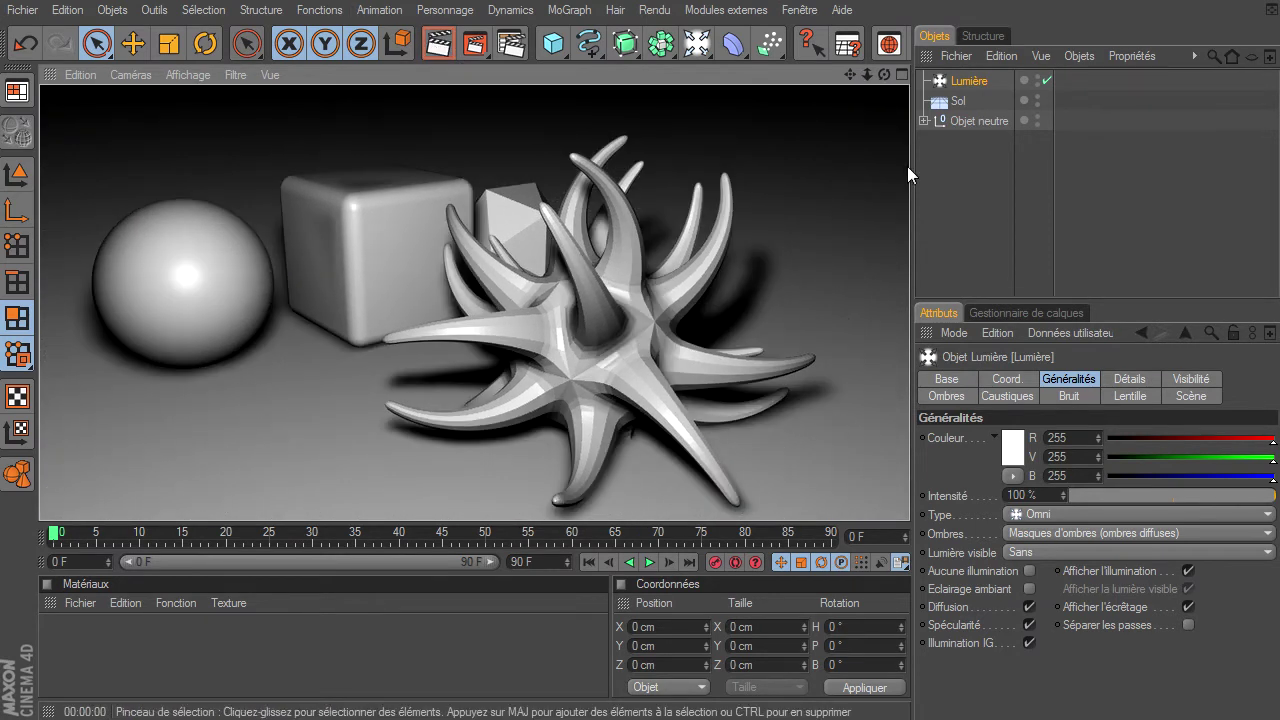
pyautogui.moveTo(884, 75); pyautogui.dragTo(862, 71)
pyautogui.click(951, 173)
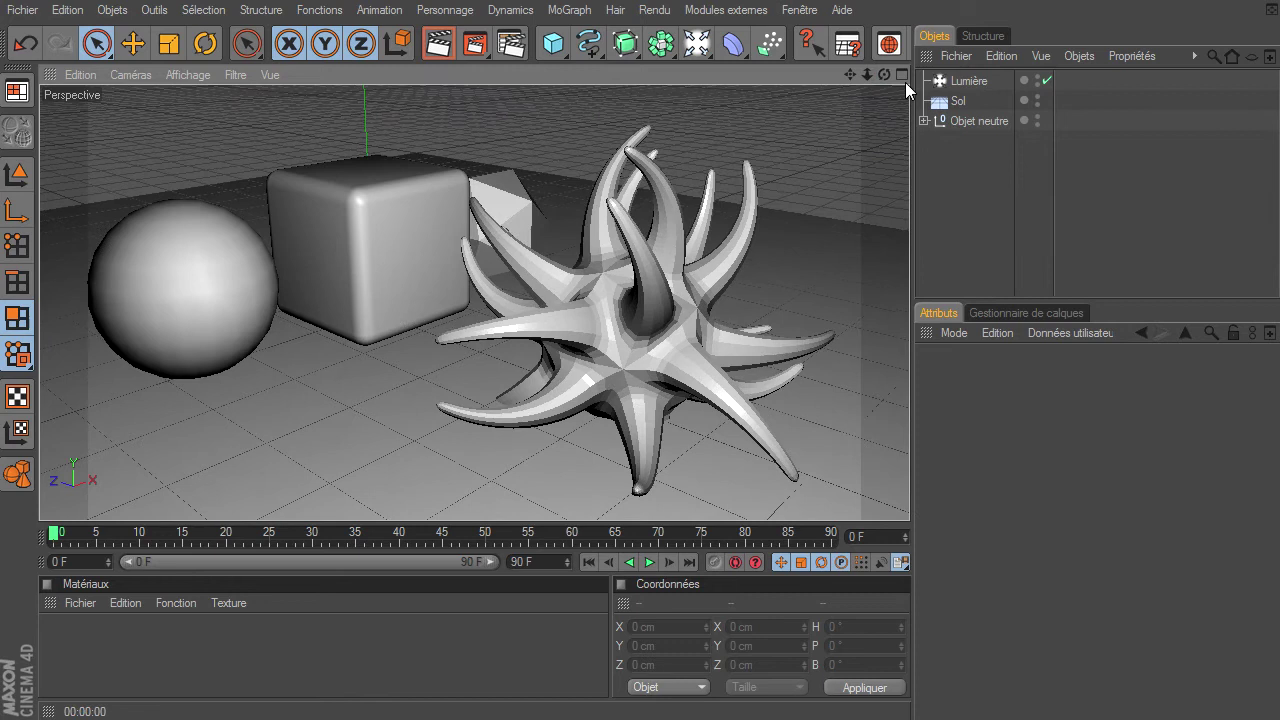
# Step: Move the original Solide platonicien in front of the cube, between the sphere and spiky object
pyautogui.click(923, 121)
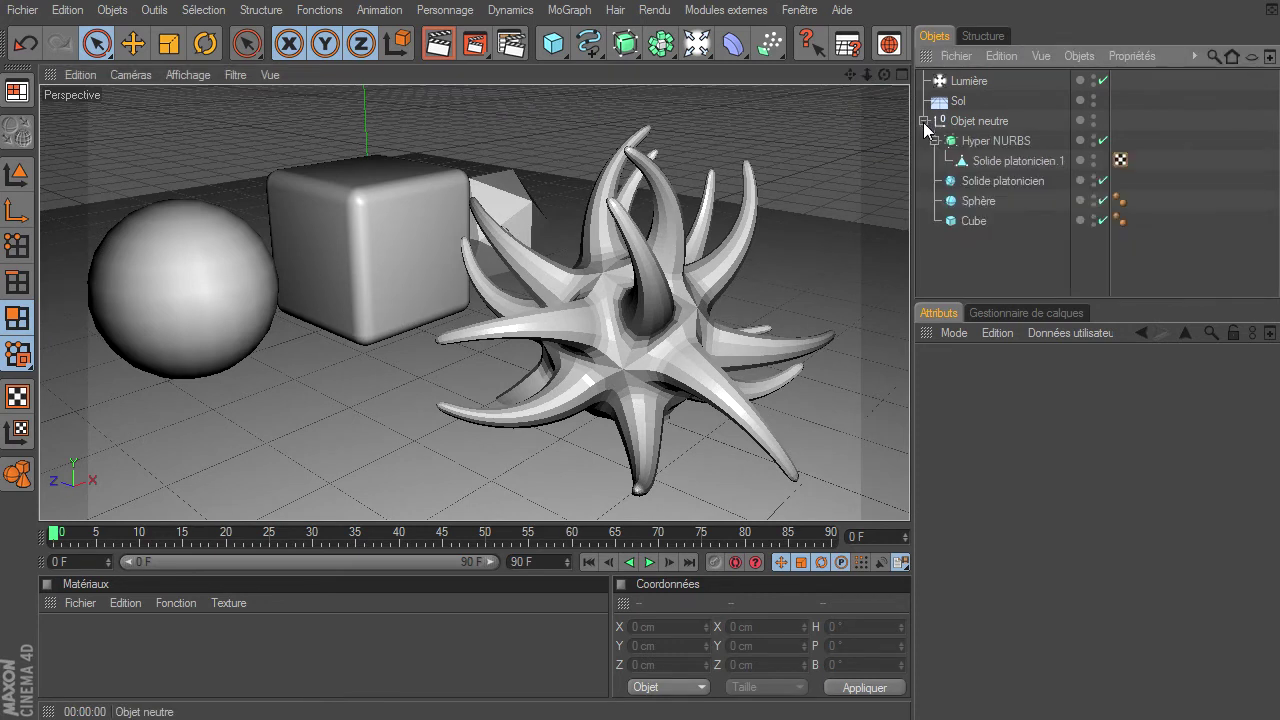
pyautogui.click(1003, 181)
pyautogui.moveTo(488, 228)
pyautogui.mouseDown()
pyautogui.moveTo(626, 218)
pyautogui.moveTo(587, 230)
pyautogui.mouseUp()
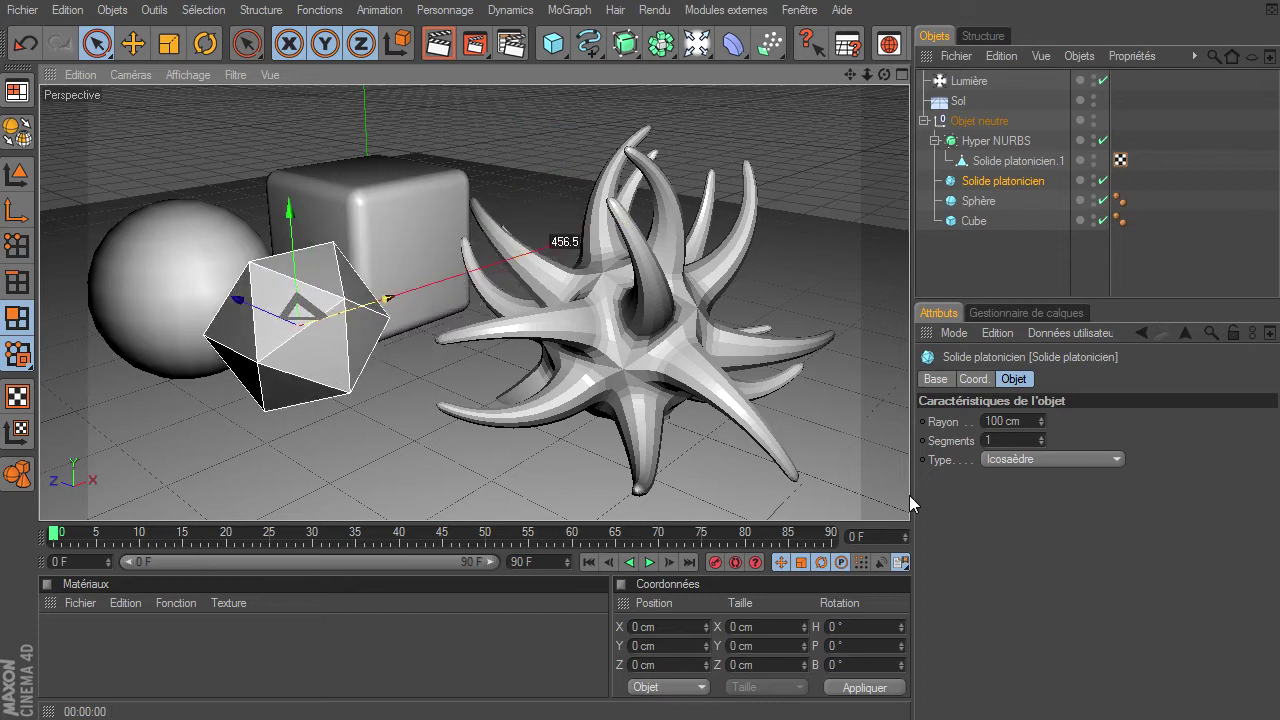
pyautogui.moveTo(250, 301); pyautogui.dragTo(282, 311)
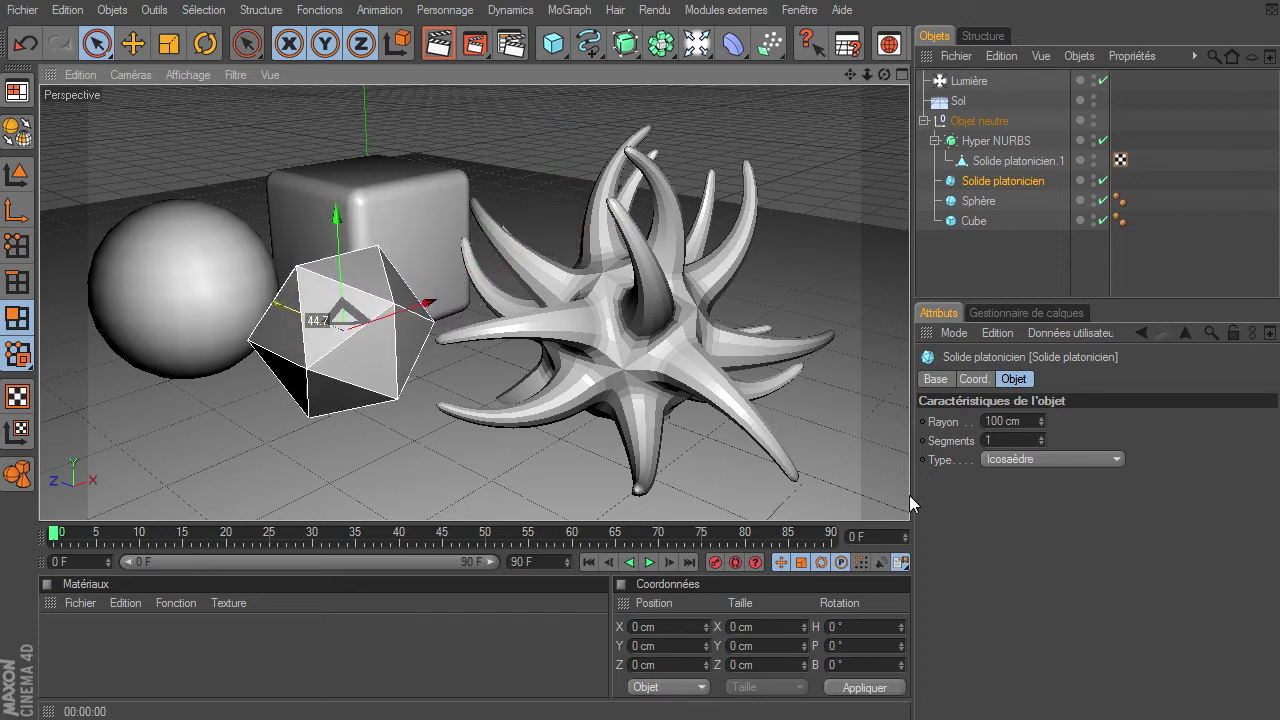
pyautogui.click(942, 274)
# Step: Render and reframe the view, then drag the timeline divider up to enlarge Matériaux
pyautogui.click(924, 121)
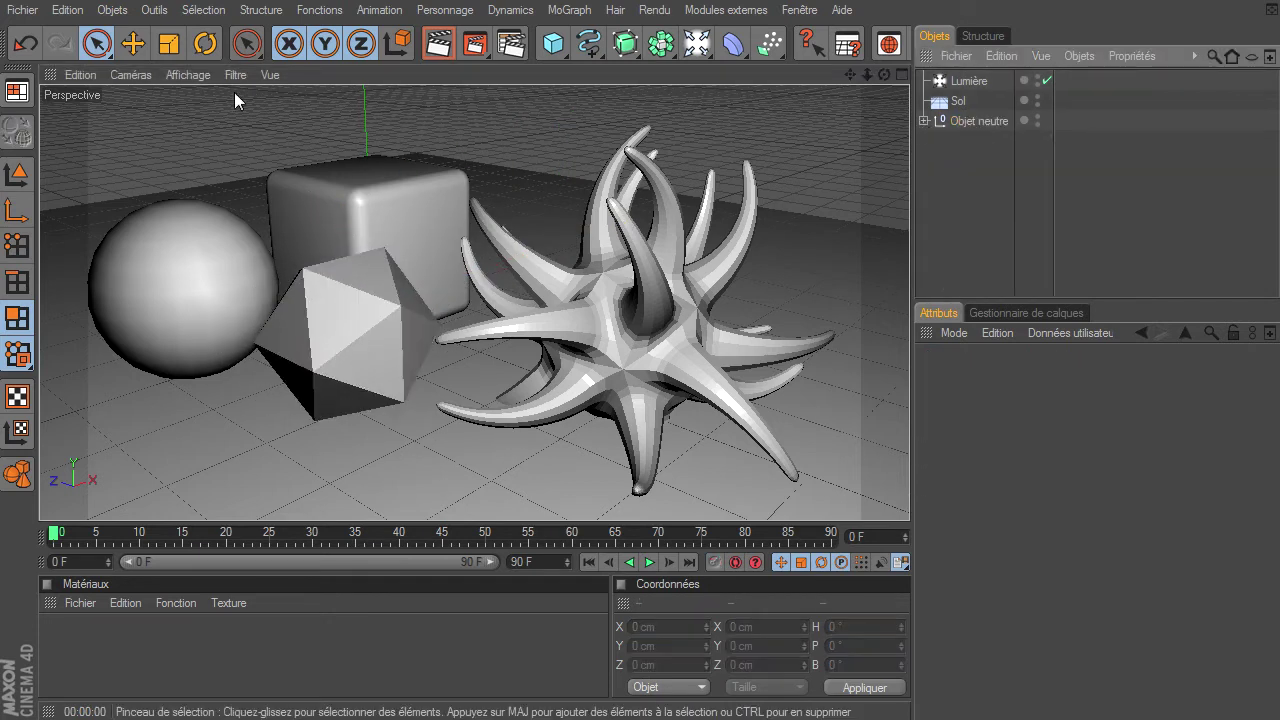
pyautogui.click(440, 44)
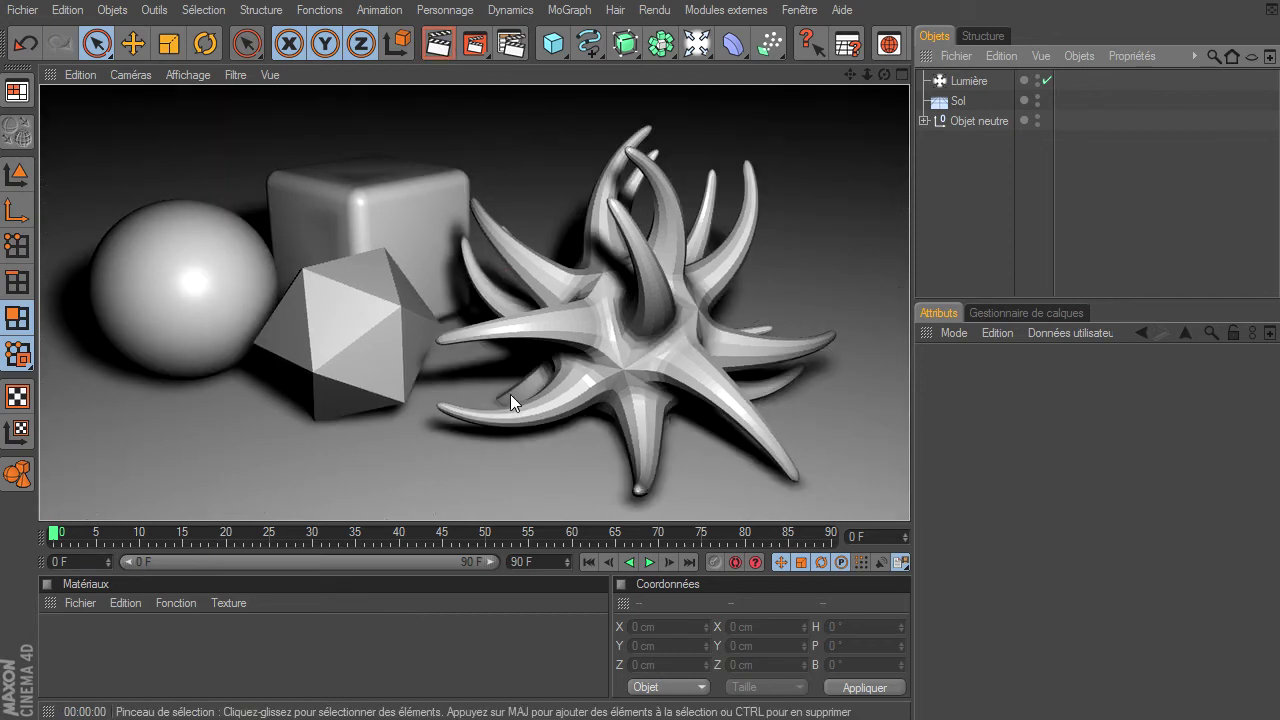
pyautogui.moveTo(866, 80)
pyautogui.mouseDown()
pyautogui.moveTo(880, 78)
pyautogui.moveTo(752, 289)
pyautogui.mouseUp()
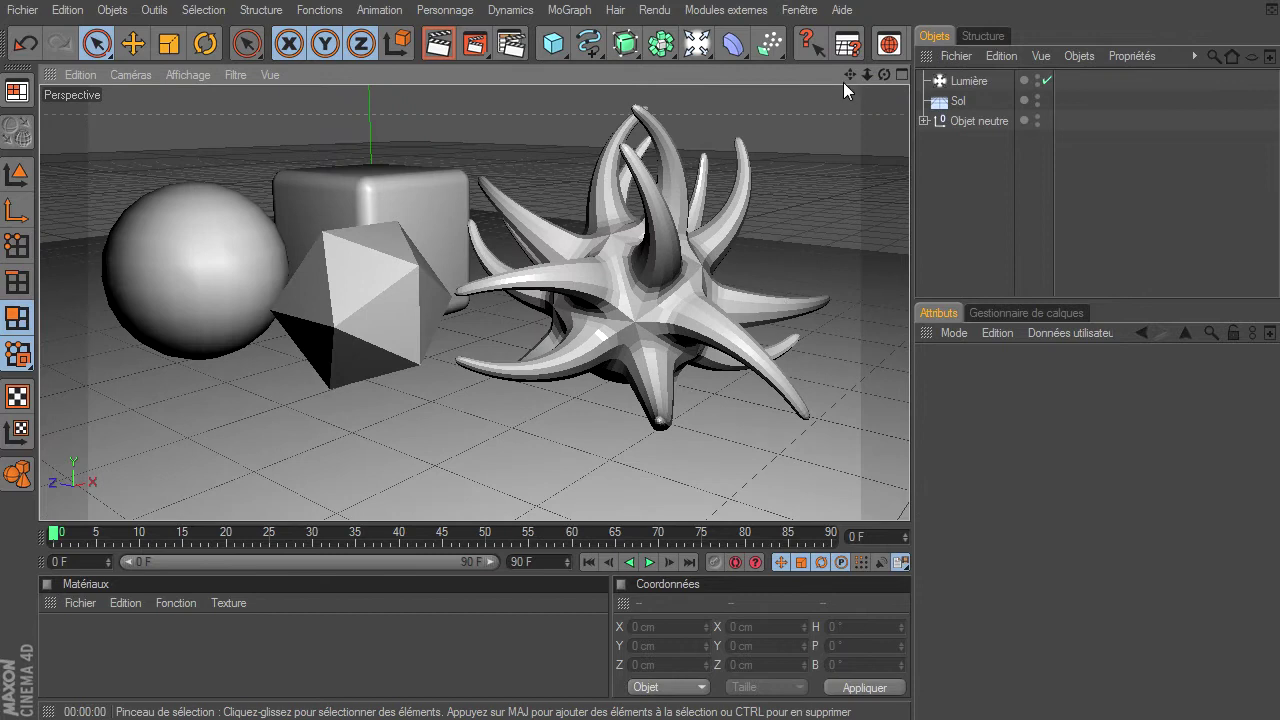
pyautogui.moveTo(848, 76); pyautogui.dragTo(909, 495)
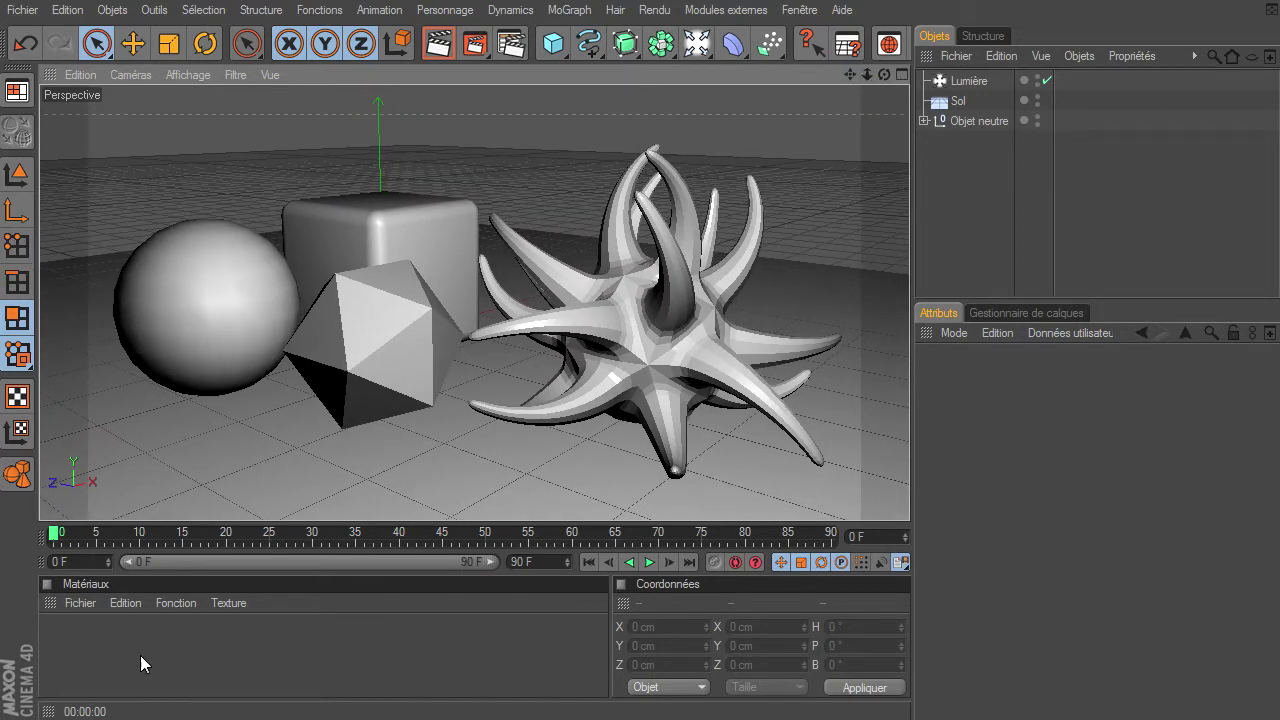
pyautogui.moveTo(269, 524); pyautogui.dragTo(294, 277)
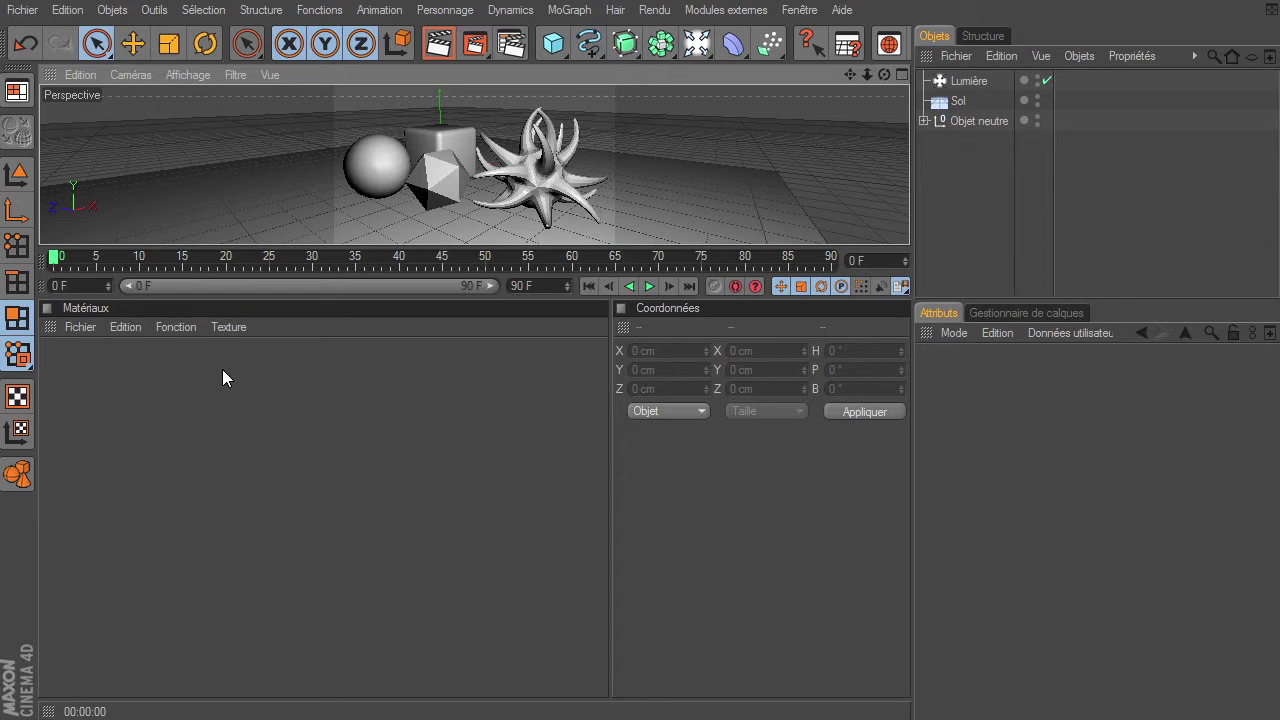
# Step: Create a Cheen material via Fichier > Matière and restore the viewport to full height
pyautogui.click(74, 332)
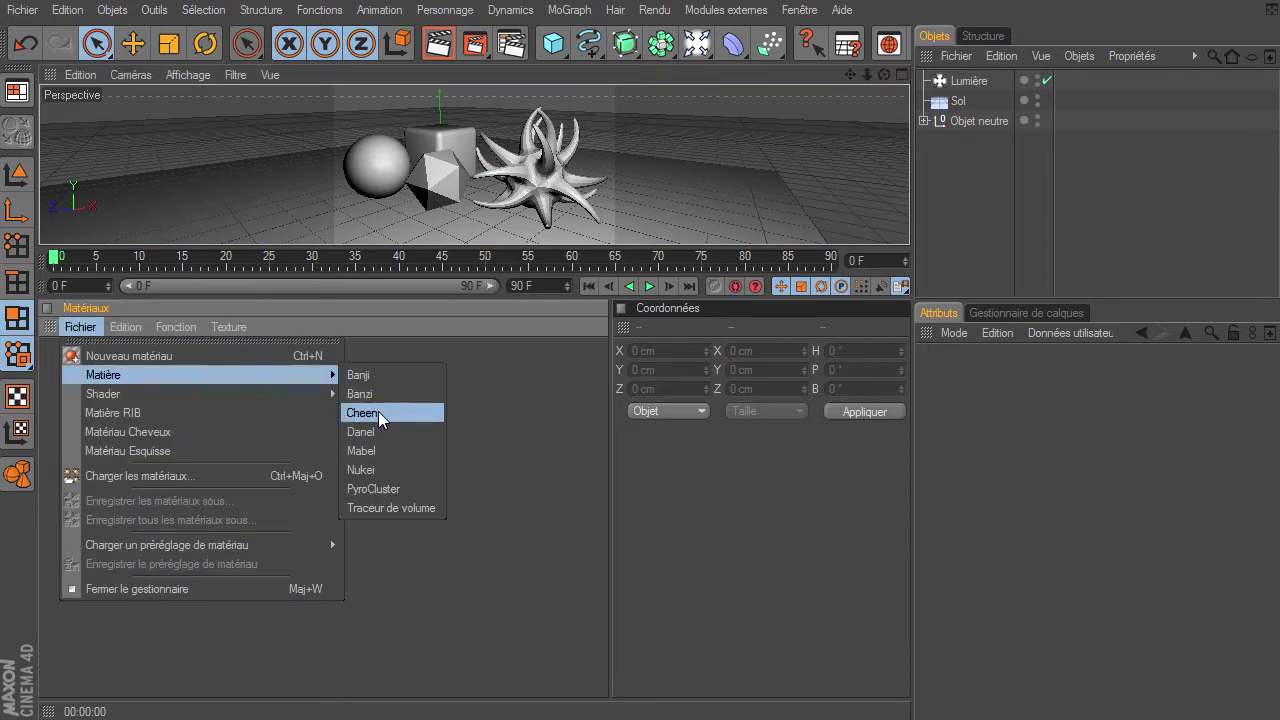
pyautogui.moveTo(103, 375)
pyautogui.click(389, 413)
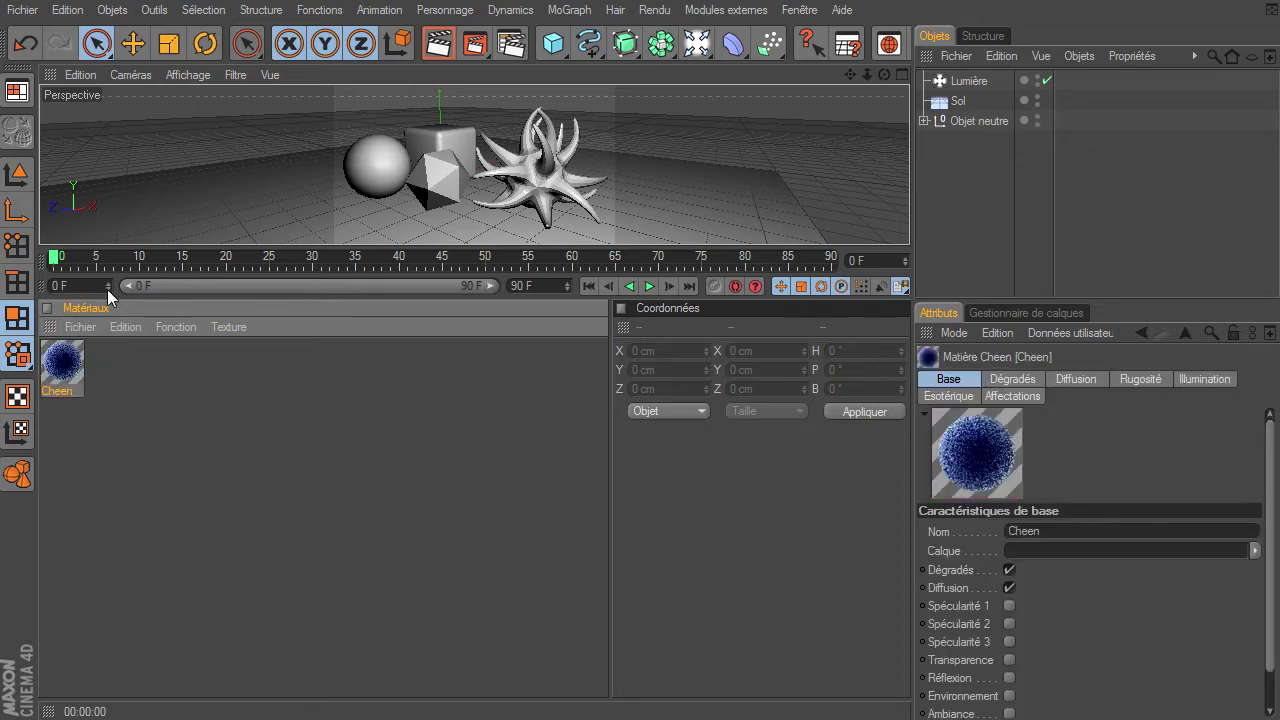
pyautogui.moveTo(121, 300); pyautogui.dragTo(170, 578)
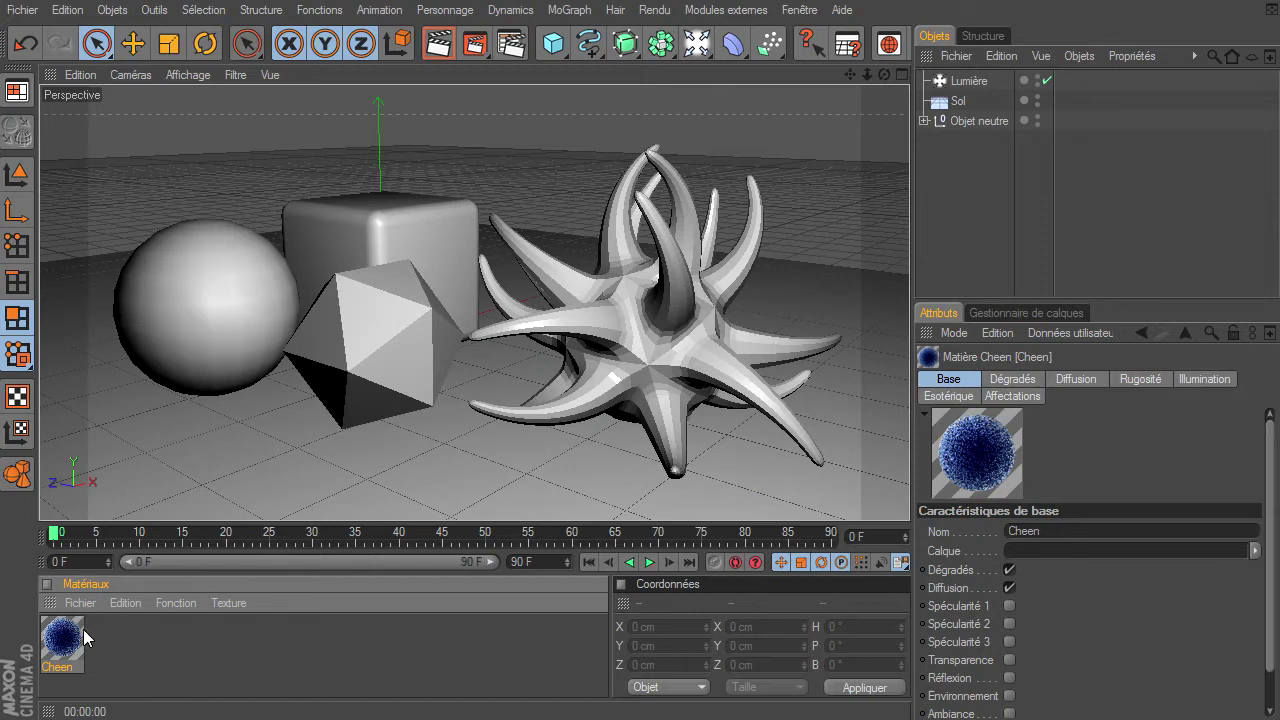
# Step: Open the Cheen material in the editor, move it aside, and enlarge its preview
pyautogui.doubleClick(63, 640)
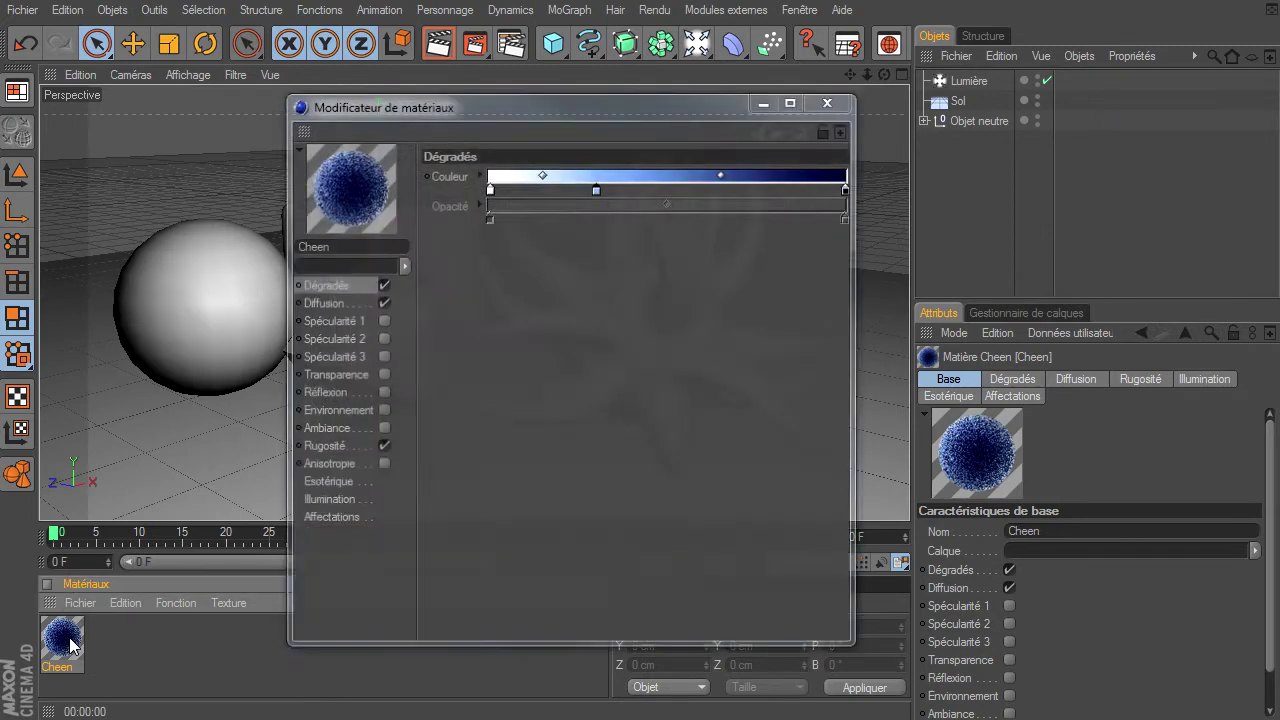
pyautogui.moveTo(608, 109); pyautogui.dragTo(912, 79)
pyautogui.click(638, 141)
pyautogui.rightClick(640, 150)
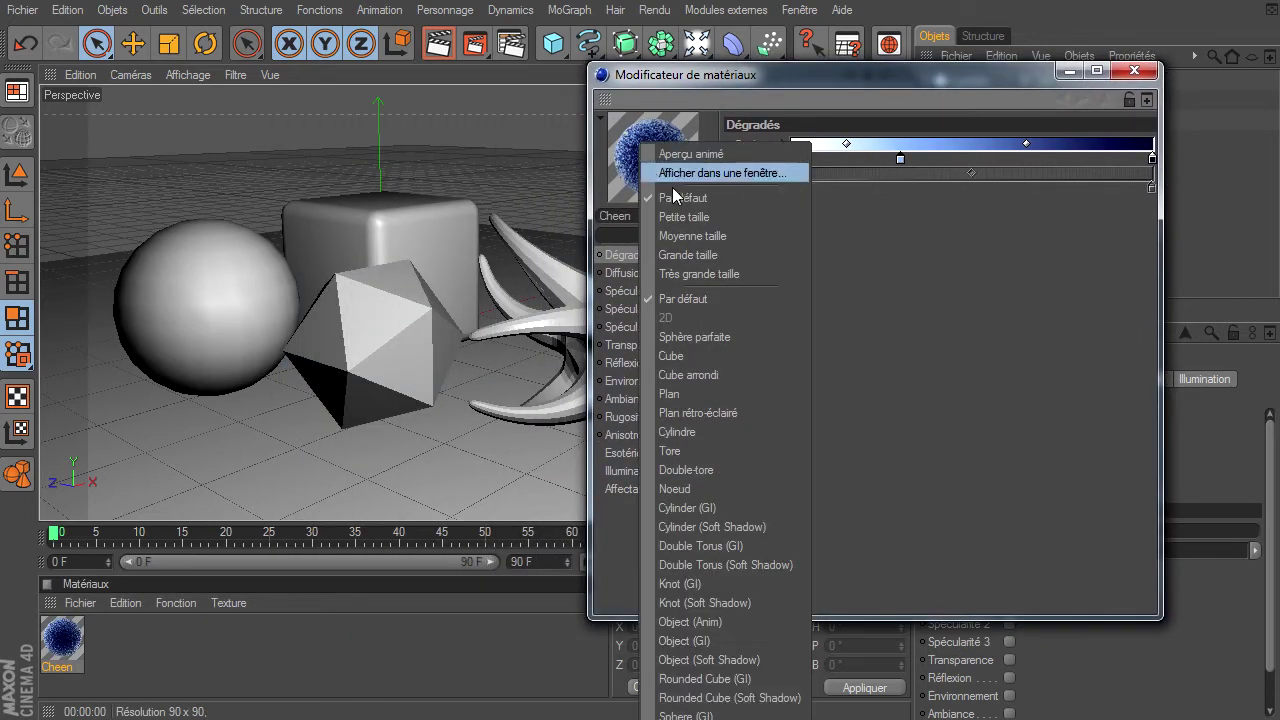
pyautogui.click(686, 274)
# Step: Show the preview in a floating window on the soft-shadow test object, then close it
pyautogui.rightClick(648, 152)
pyautogui.click(710, 188)
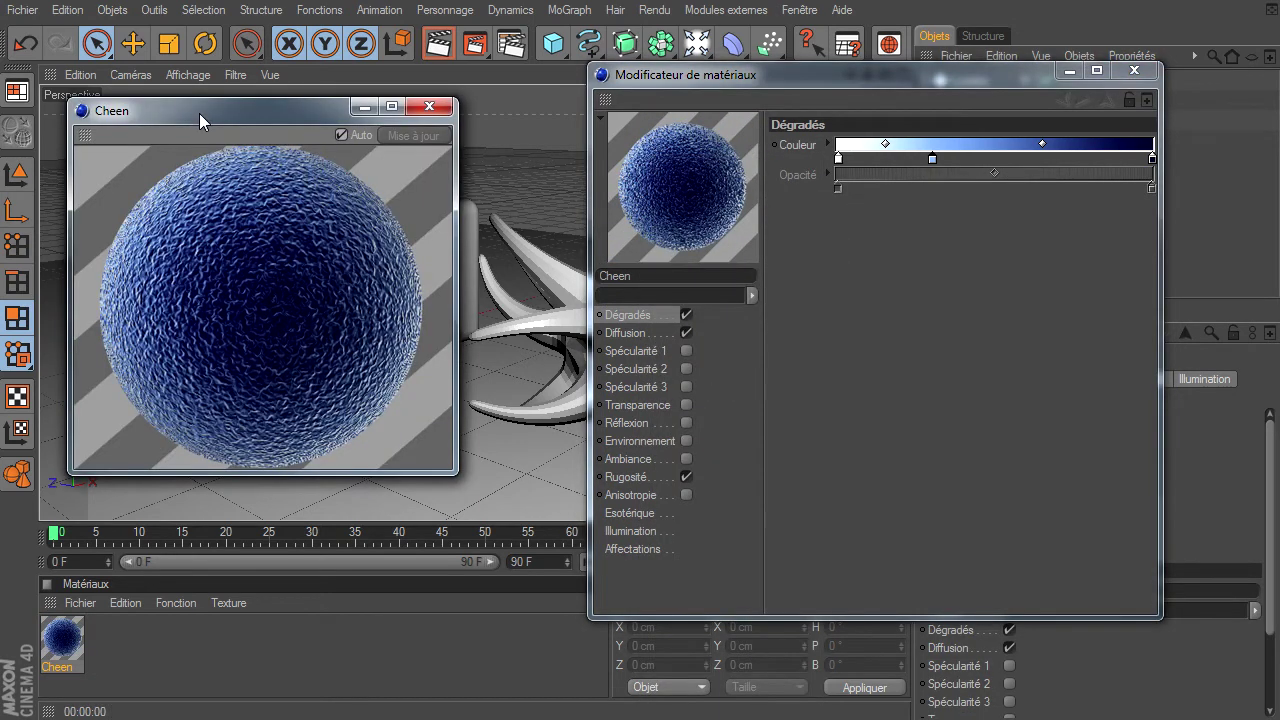
pyautogui.moveTo(199, 113); pyautogui.dragTo(193, 73)
pyautogui.moveTo(309, 436); pyautogui.dragTo(312, 504)
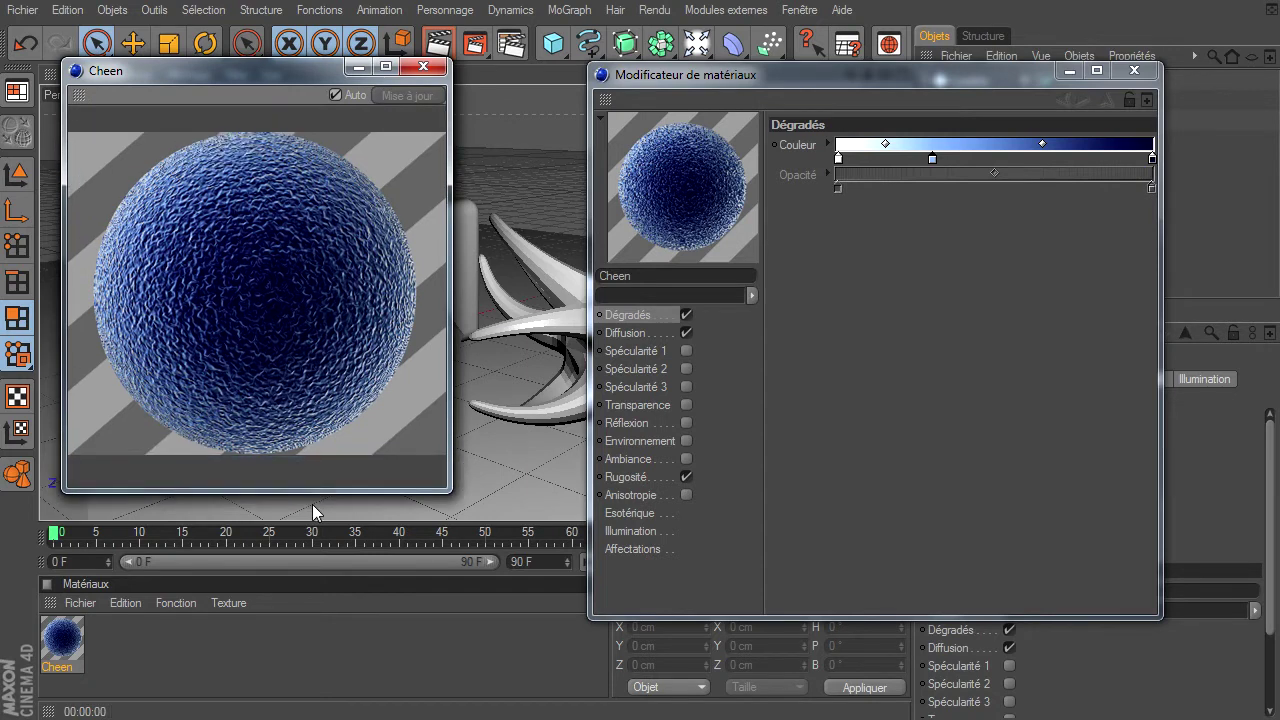
pyautogui.rightClick(687, 182)
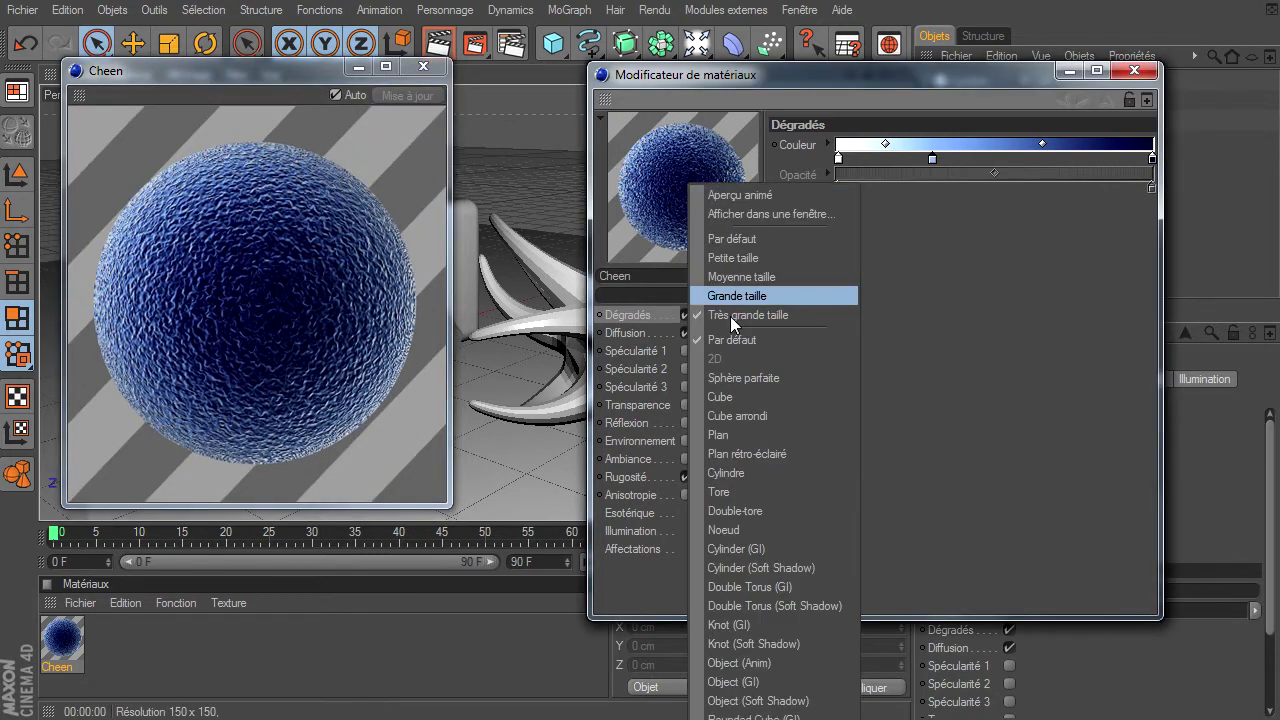
pyautogui.click(731, 701)
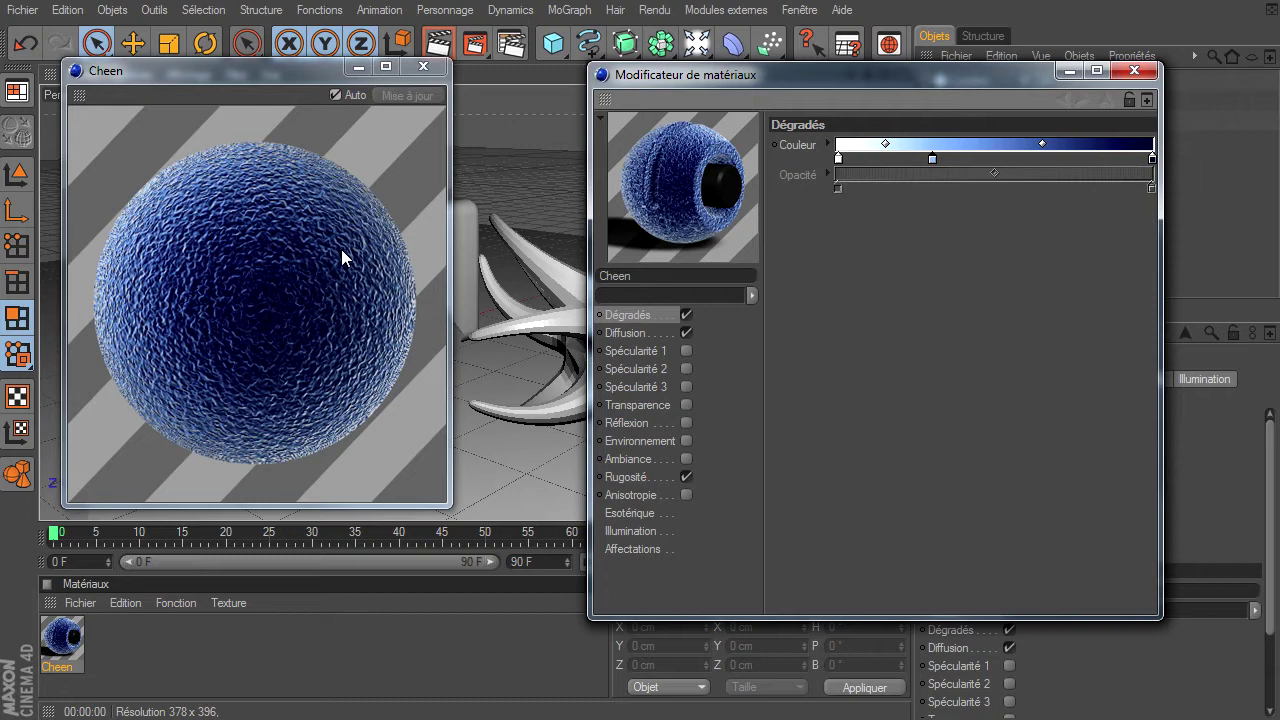
pyautogui.moveTo(217, 69); pyautogui.dragTo(252, 48)
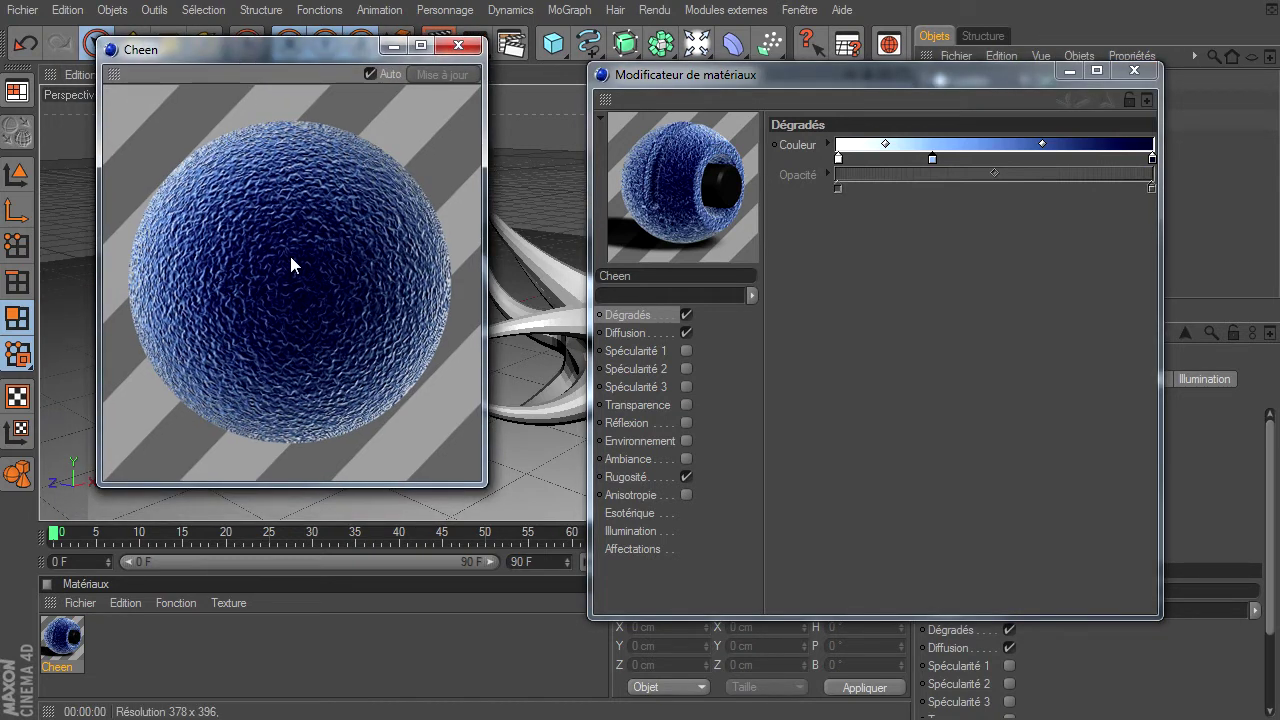
pyautogui.click(458, 45)
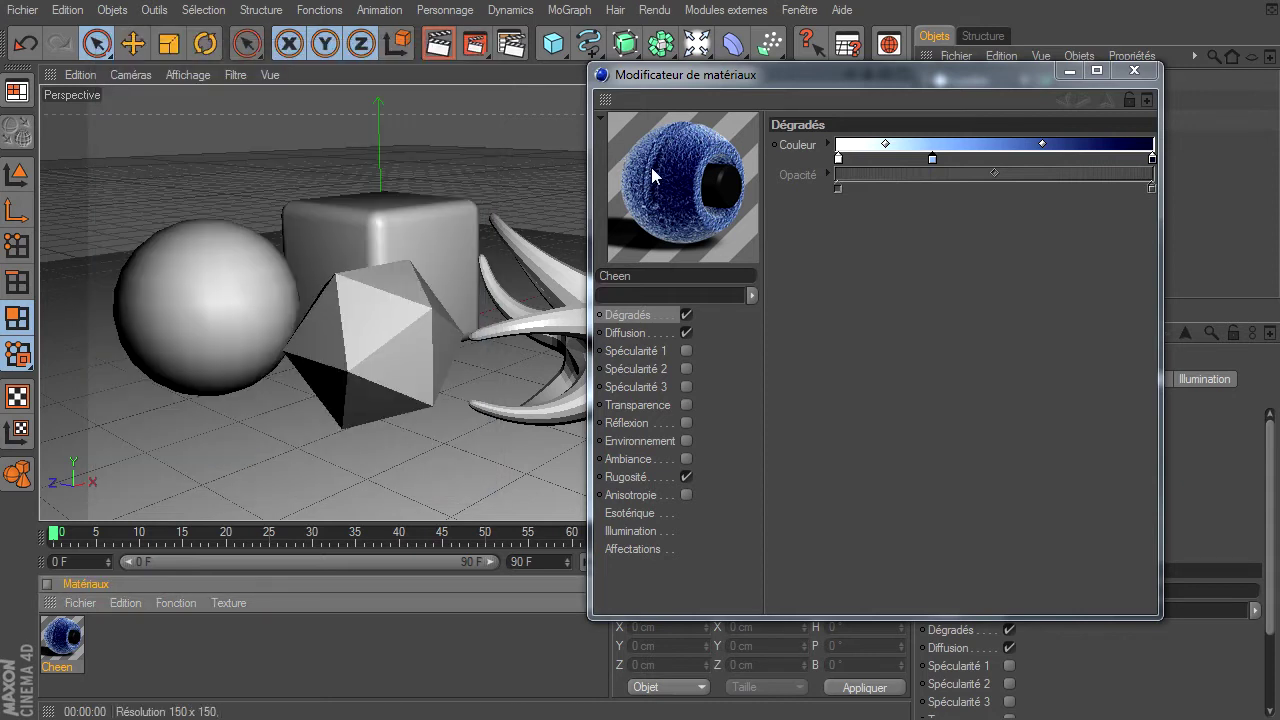
# Step: Reopen the floating preview and render Cheen on the ball-with-a-hole object
pyautogui.rightClick(653, 169)
pyautogui.click(684, 200)
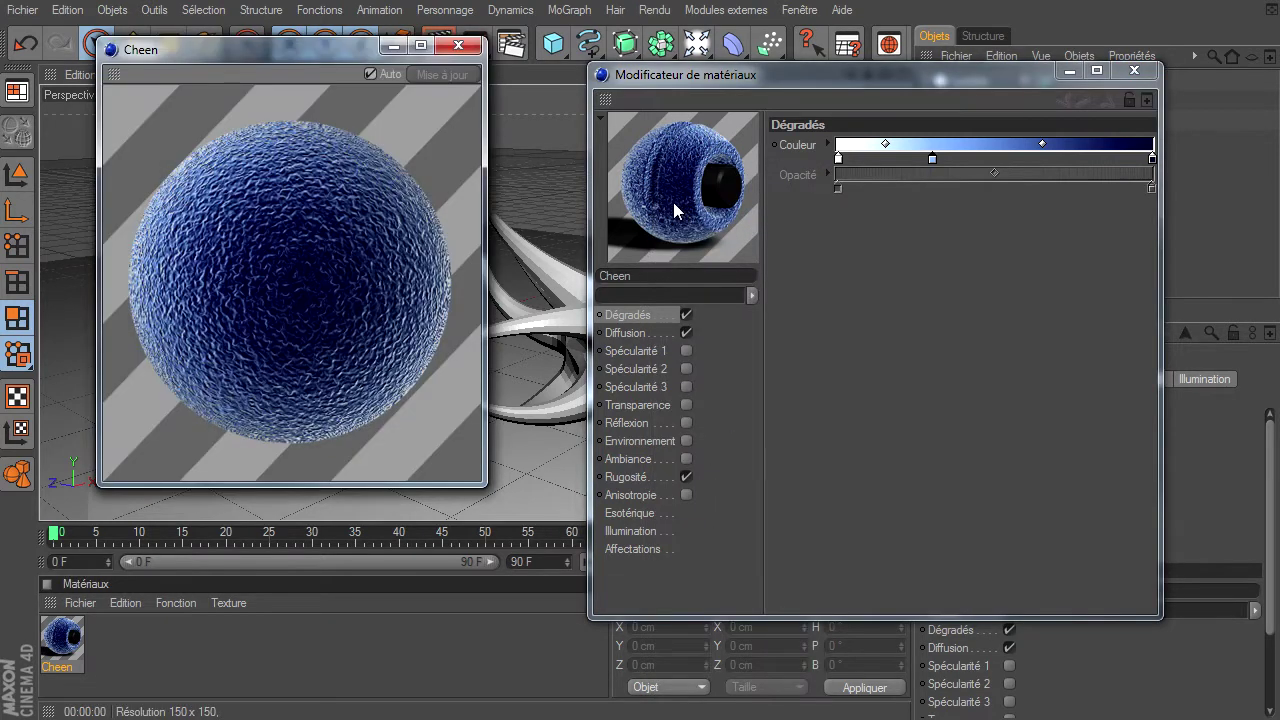
pyautogui.rightClick(345, 244)
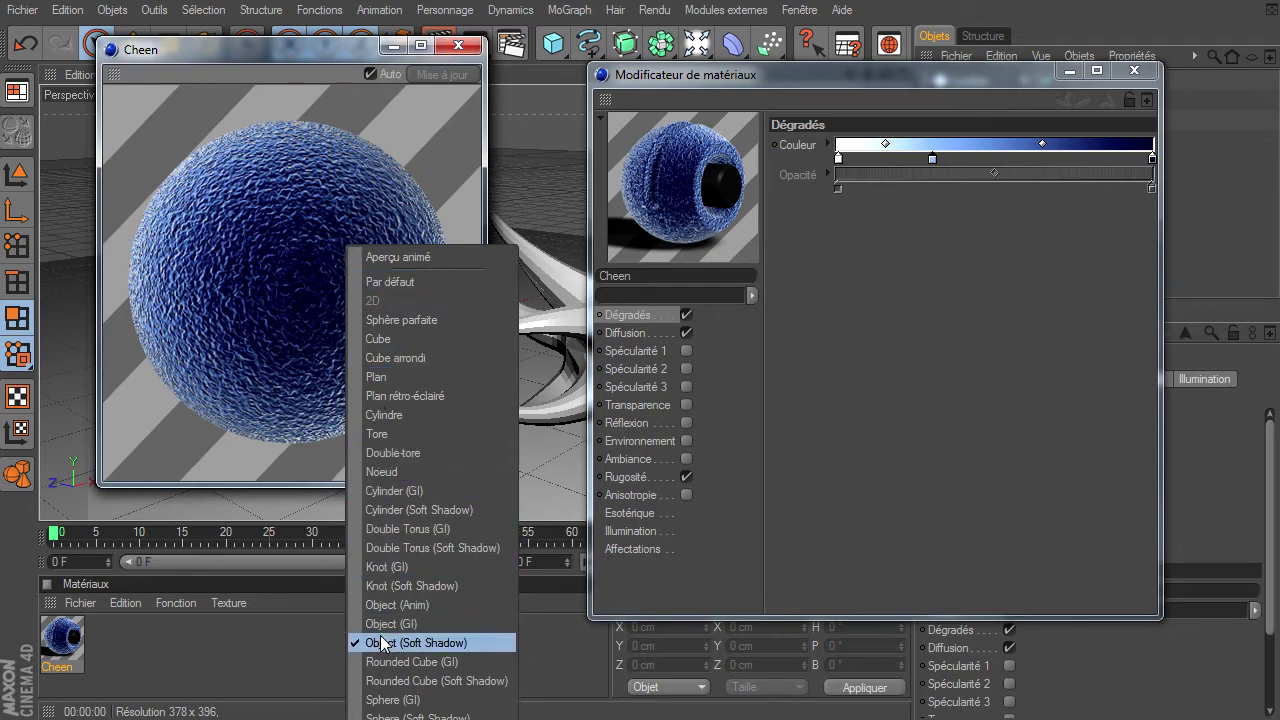
pyautogui.click(386, 412)
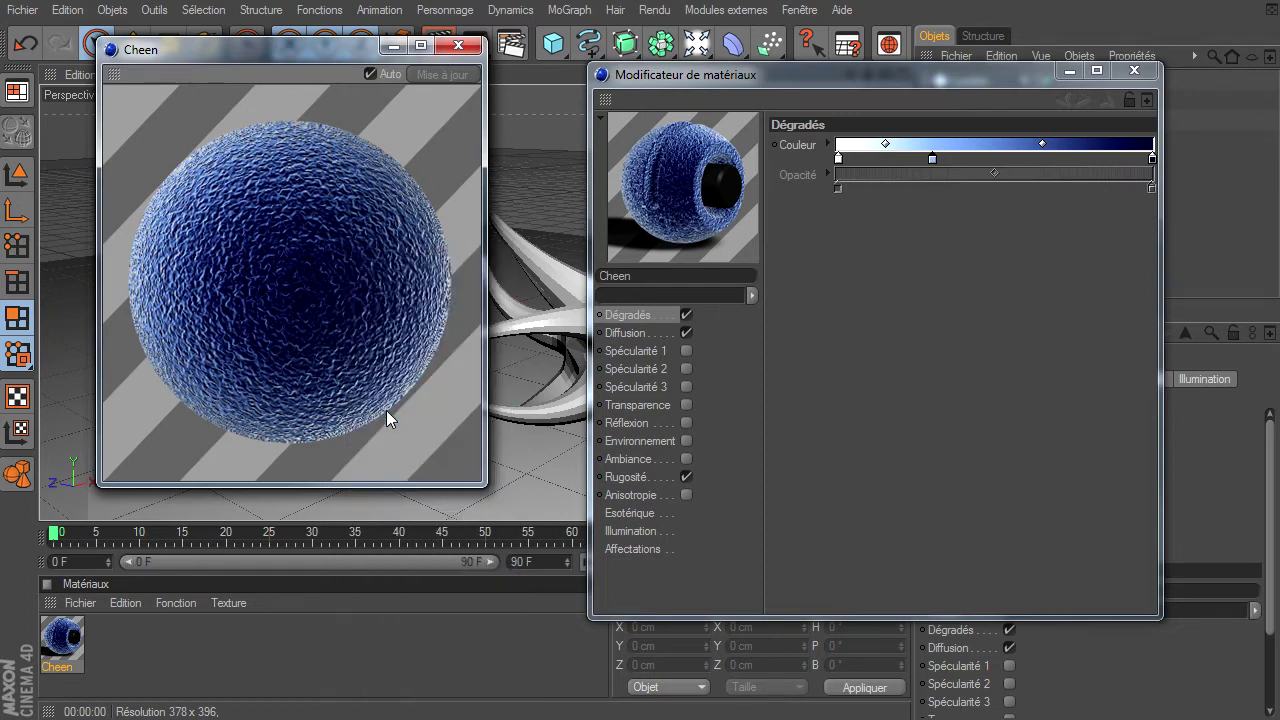
pyautogui.rightClick(411, 272)
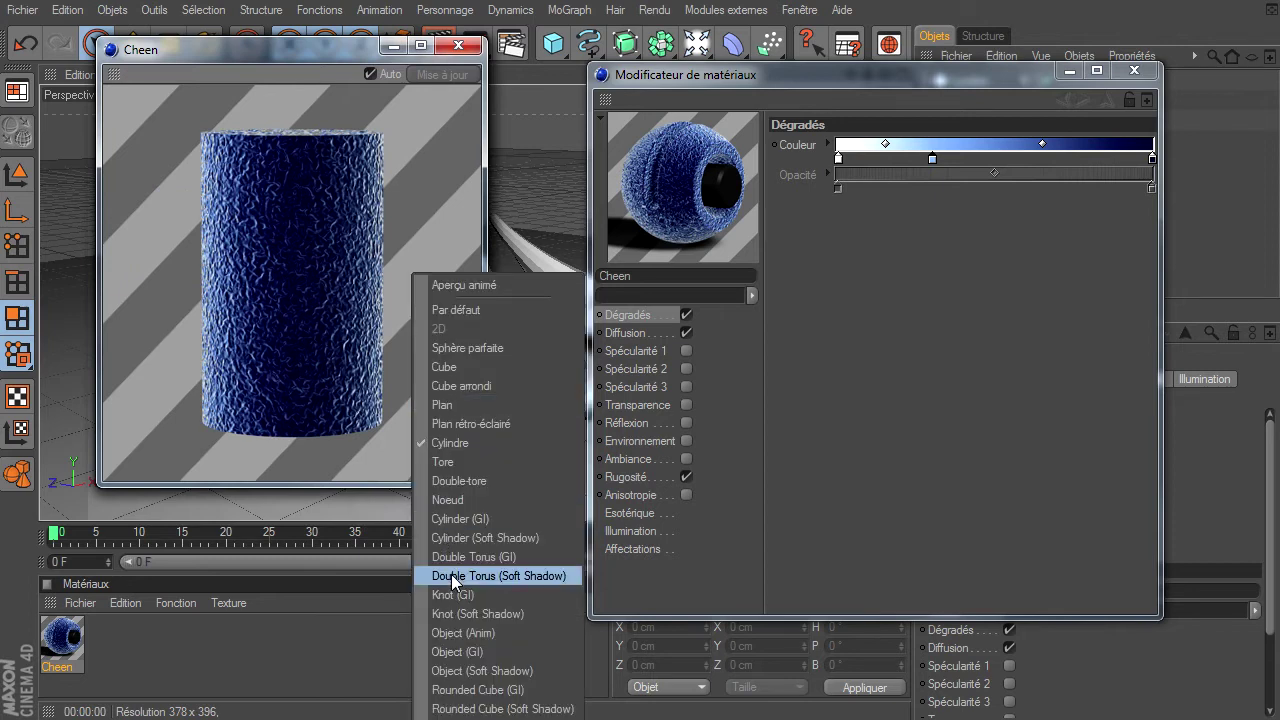
pyautogui.click(449, 675)
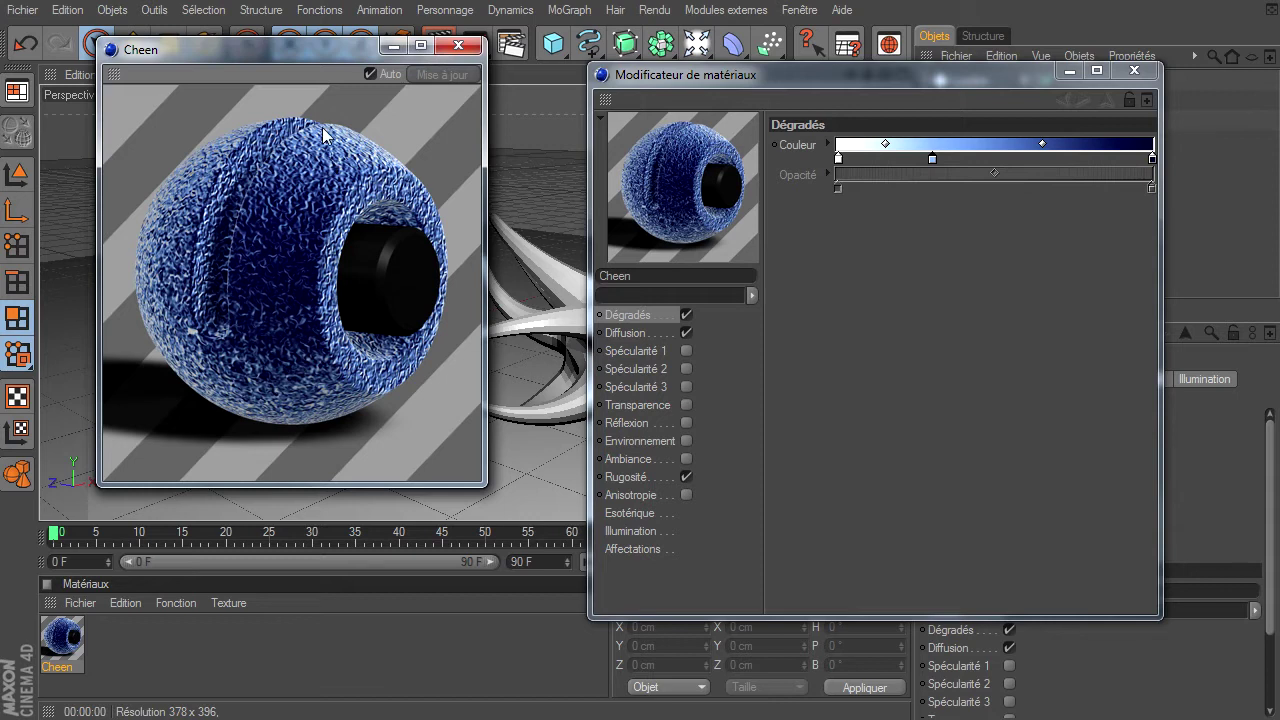
pyautogui.moveTo(288, 50)
pyautogui.mouseDown()
pyautogui.moveTo(256, 97)
pyautogui.moveTo(267, 94)
pyautogui.mouseUp()
pyautogui.moveTo(686, 80); pyautogui.dragTo(635, 65)
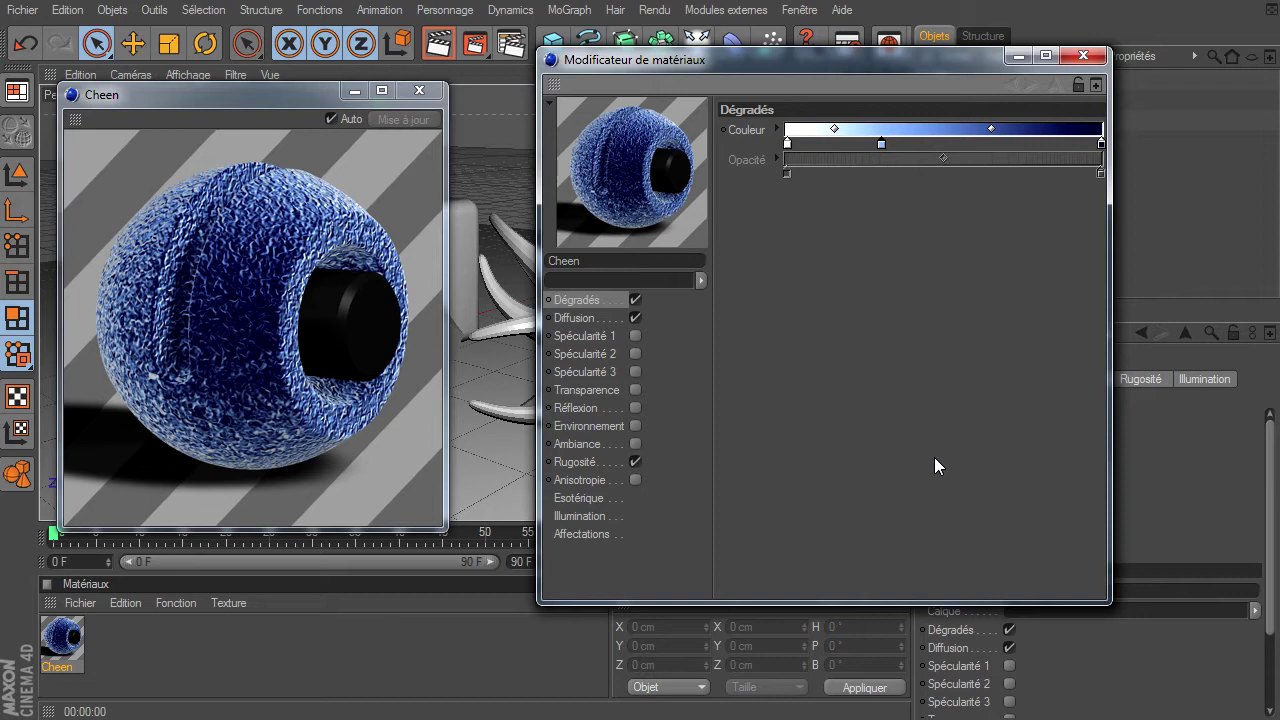
# Step: Switch off the Rugosité and Diffusion channels and enable the Dégradés channel
pyautogui.click(634, 461)
pyautogui.click(634, 316)
pyautogui.click(635, 300)
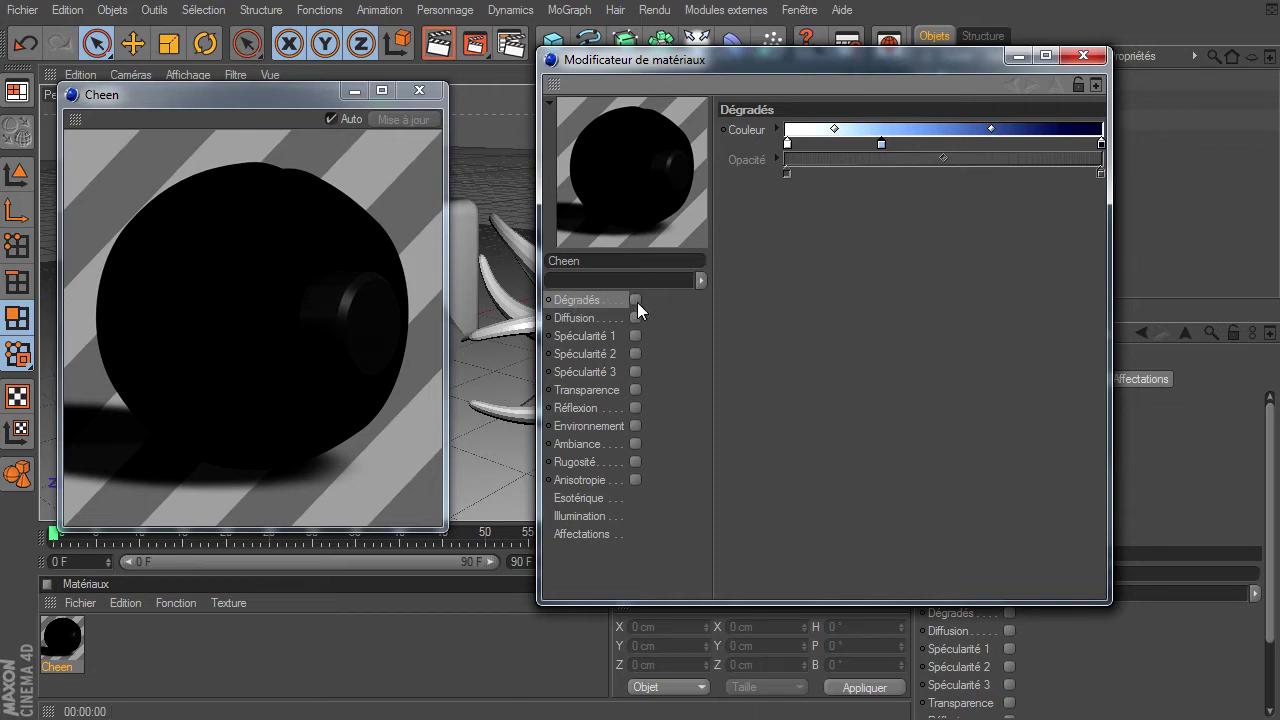
pyautogui.click(636, 300)
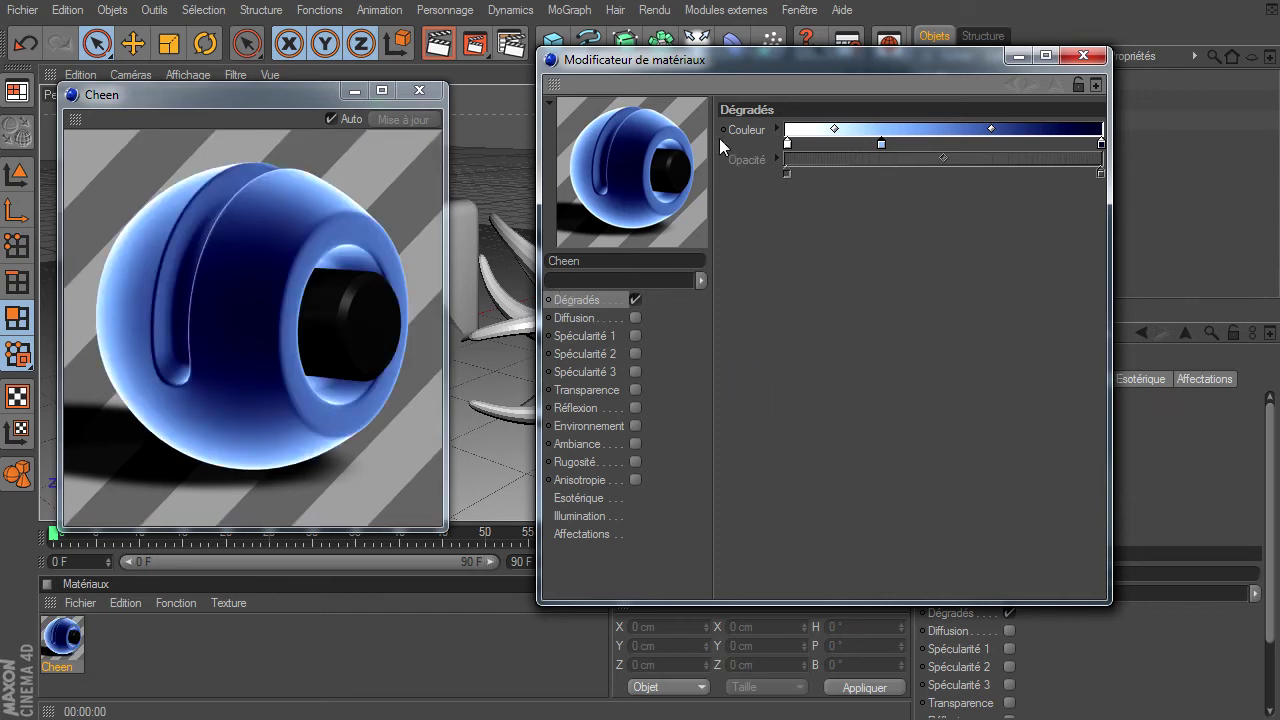
# Step: Move the middle gradient knot to about 50% and colour it pale cyan (182, 233, 244)
pyautogui.click(775, 129)
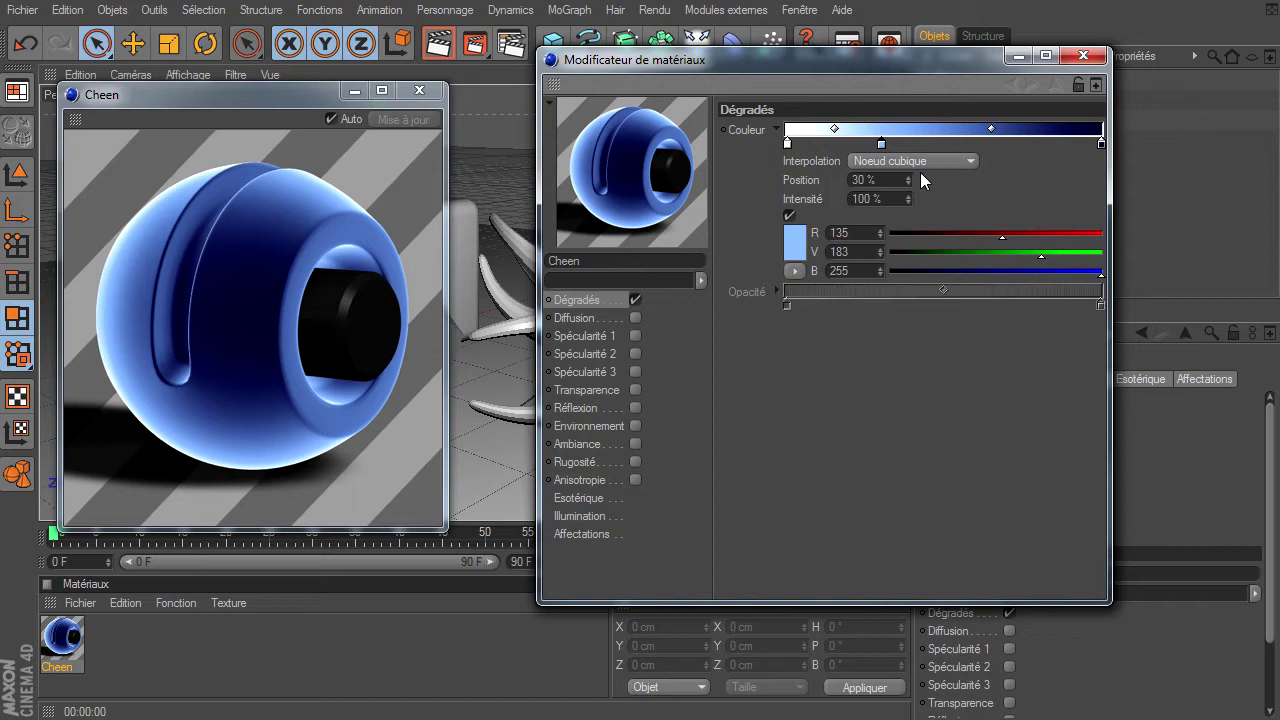
pyautogui.moveTo(880, 145); pyautogui.dragTo(945, 145)
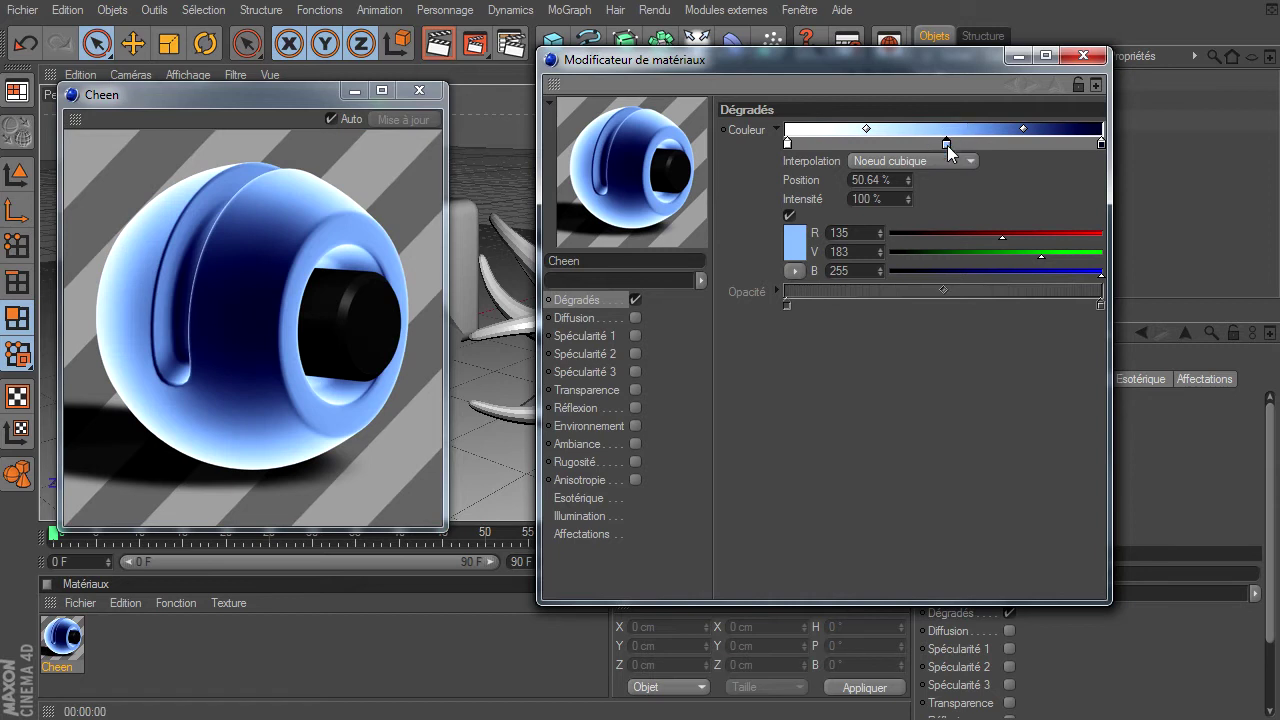
pyautogui.doubleClick(947, 145)
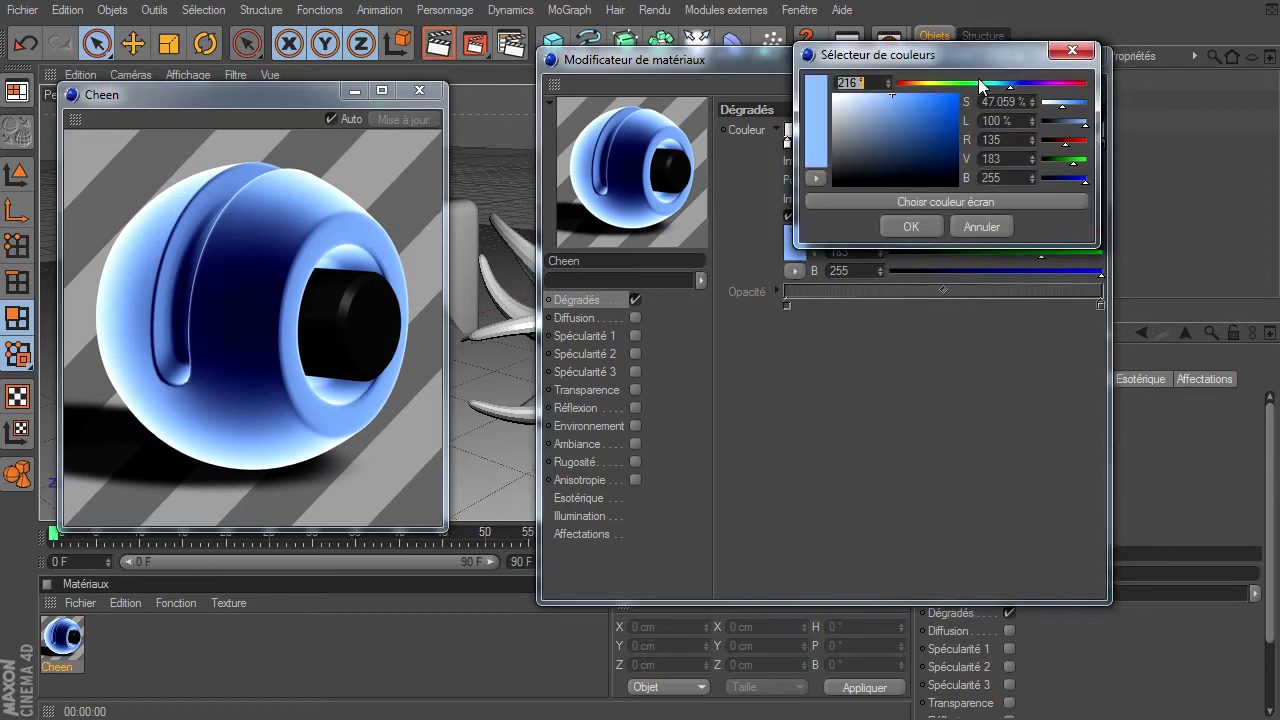
pyautogui.moveTo(978, 81); pyautogui.dragTo(996, 84)
pyautogui.moveTo(901, 102); pyautogui.dragTo(864, 97)
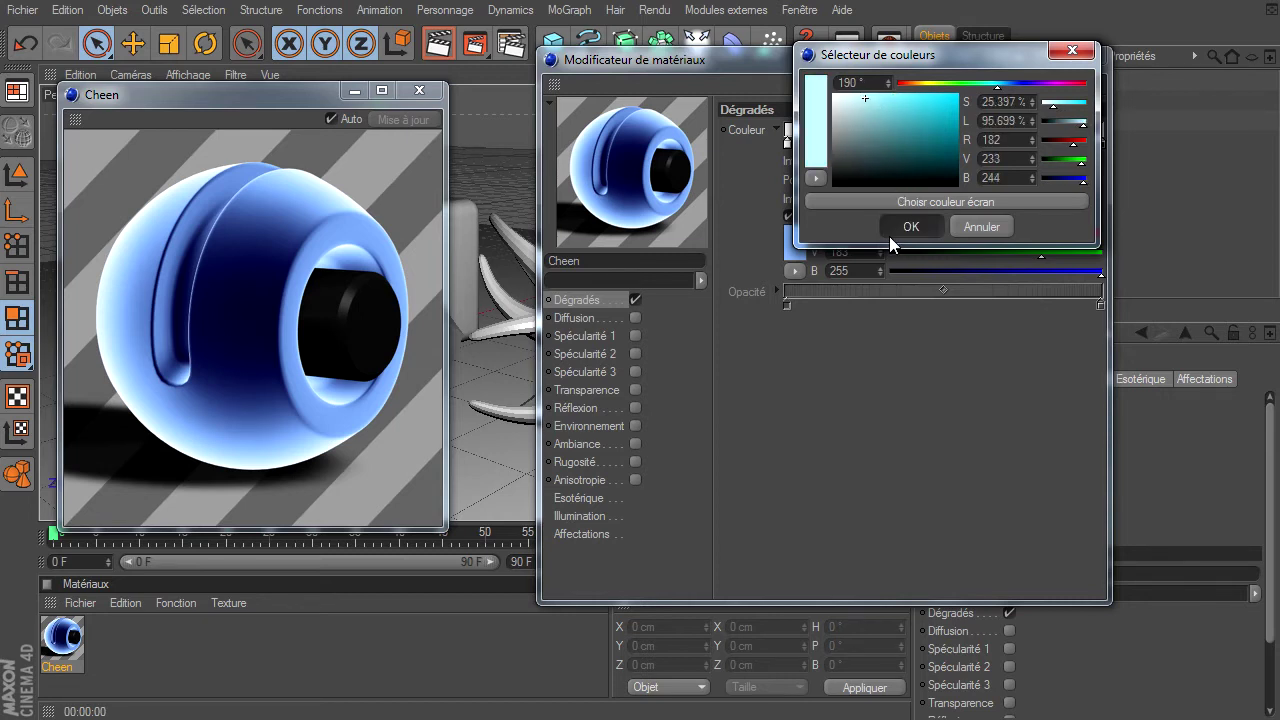
pyautogui.click(889, 229)
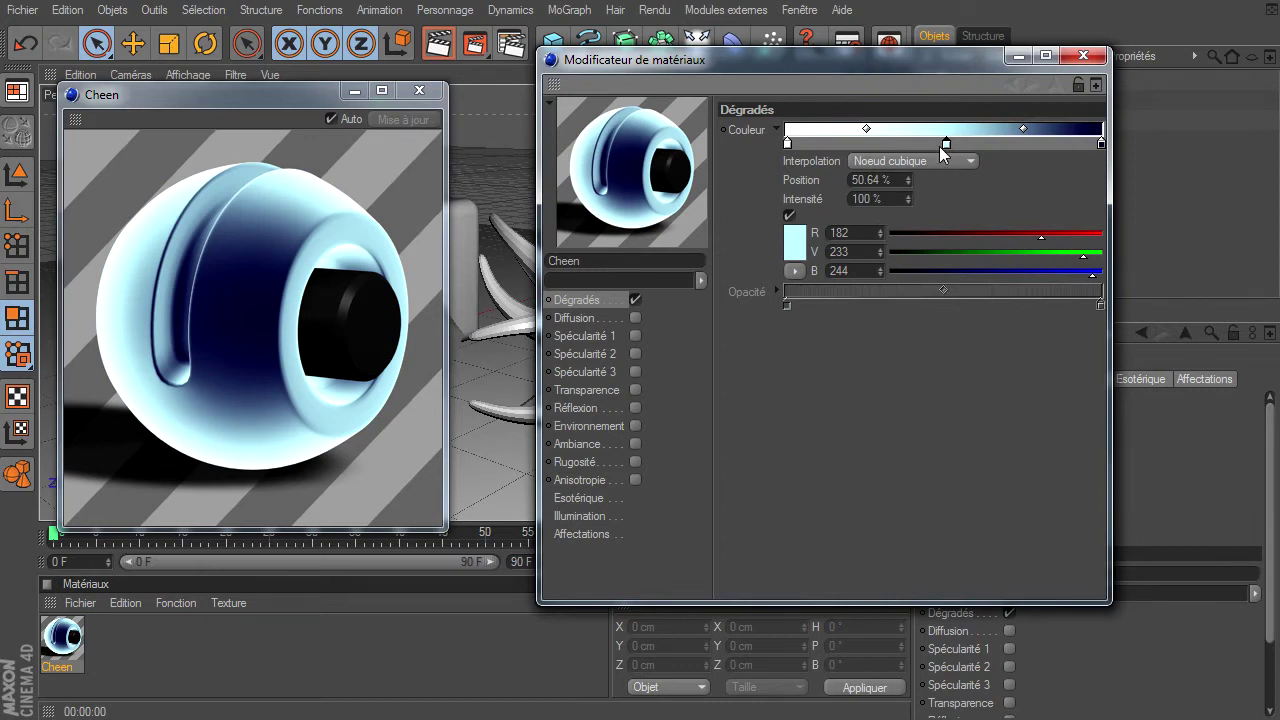
# Step: Place the middle knot at 51.59% and set the gradient interpolation to Linéaire
pyautogui.moveTo(947, 144); pyautogui.dragTo(951, 146)
pyautogui.click(930, 161)
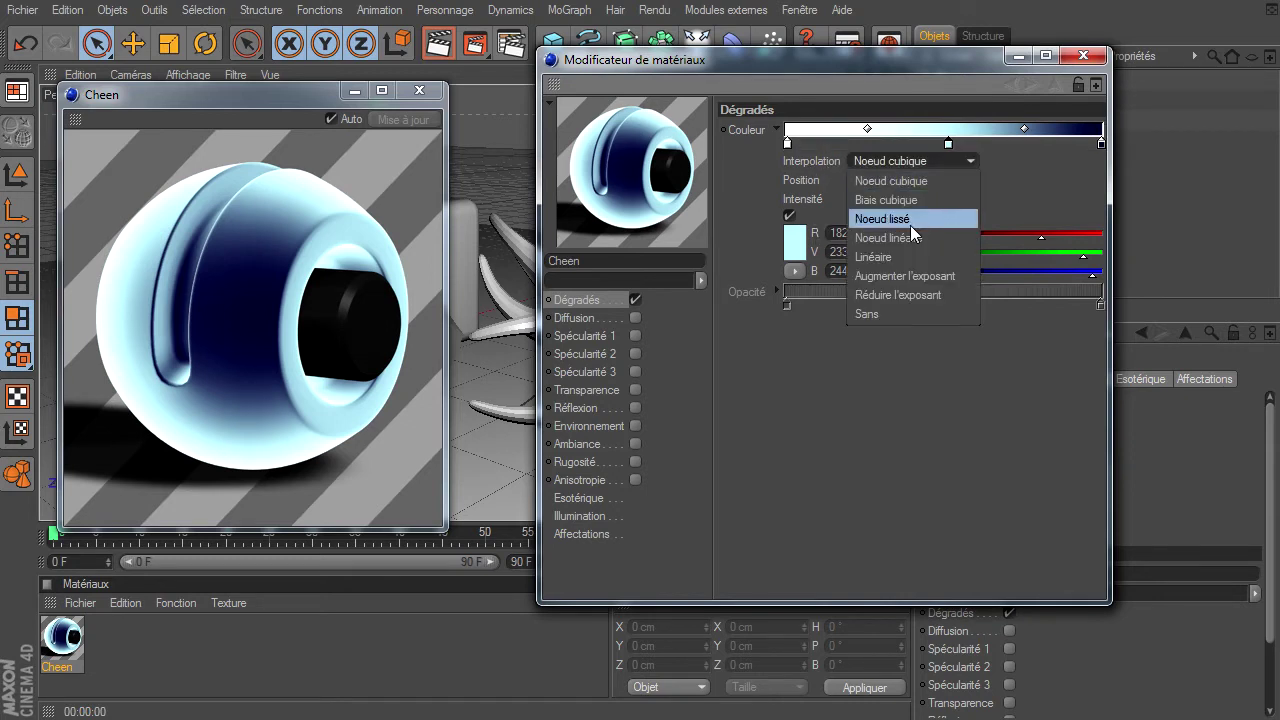
pyautogui.click(900, 253)
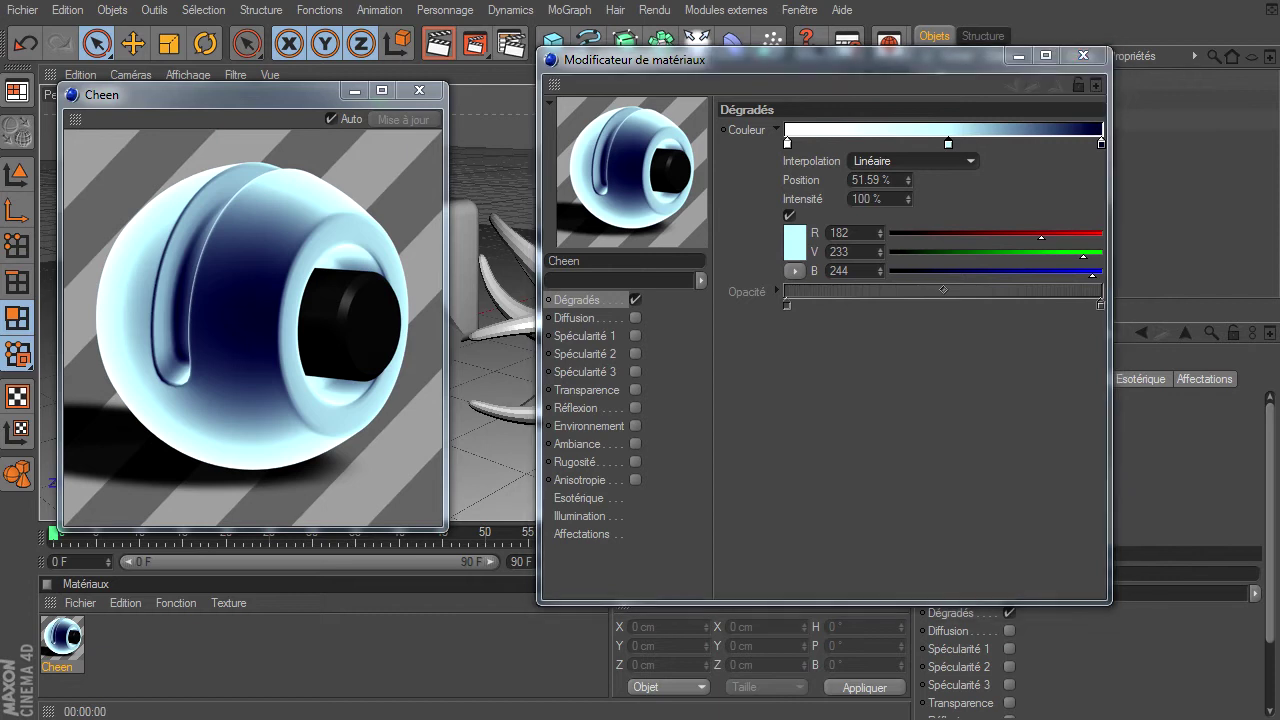
# Step: Enable Diffusion and set its surface colour to a near-white pale cyan (238, 242, 244)
pyautogui.click(590, 318)
pyautogui.click(635, 317)
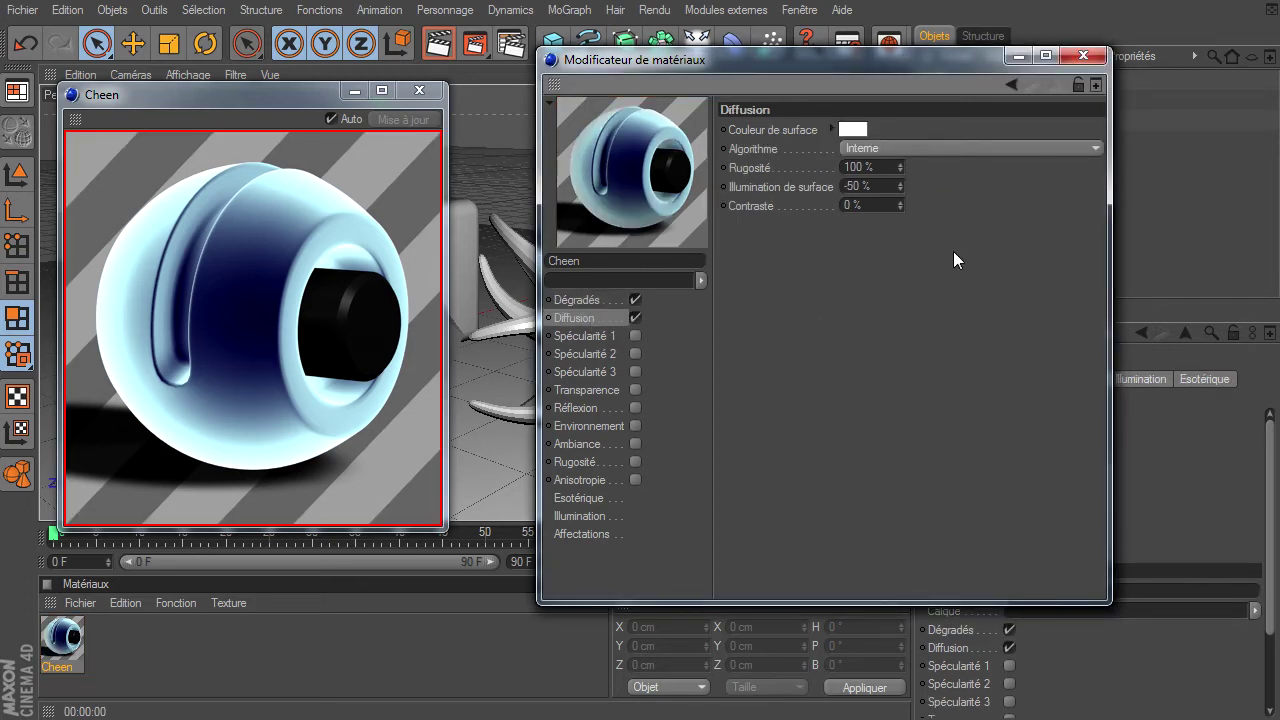
pyautogui.click(850, 131)
pyautogui.moveTo(735, 79); pyautogui.dragTo(733, 80)
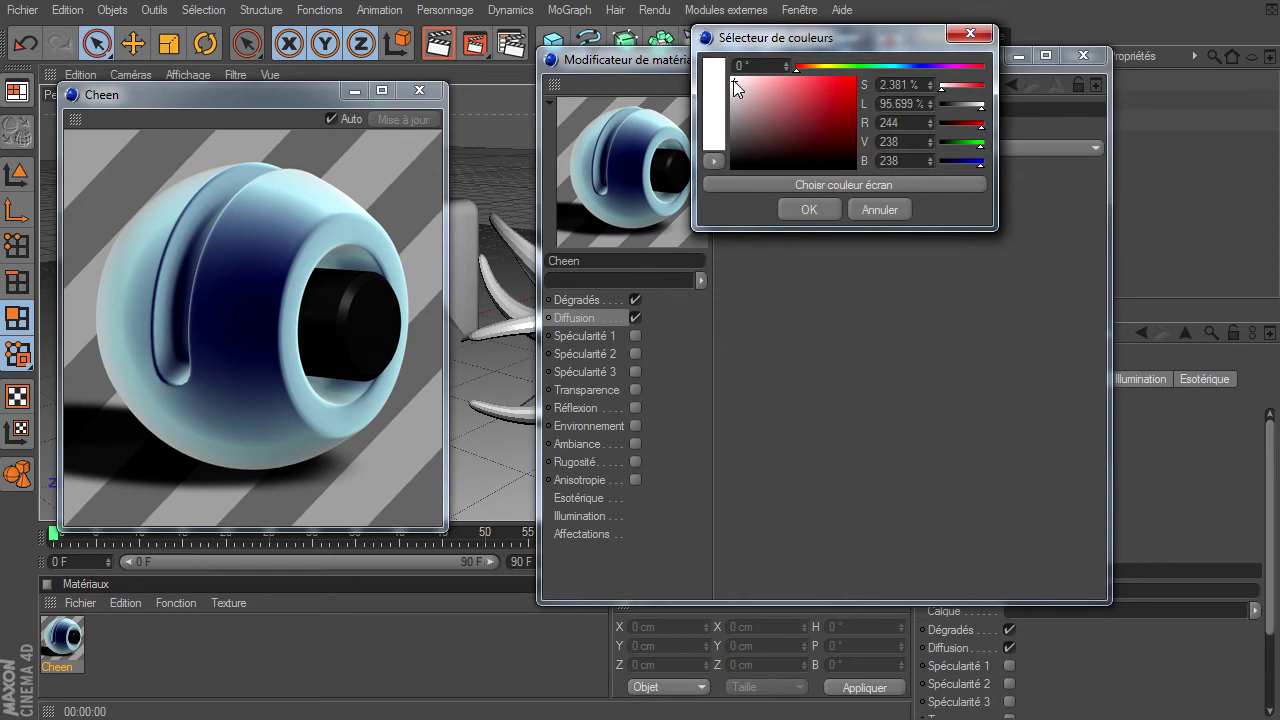
pyautogui.click(888, 66)
pyautogui.moveTo(888, 67); pyautogui.dragTo(893, 66)
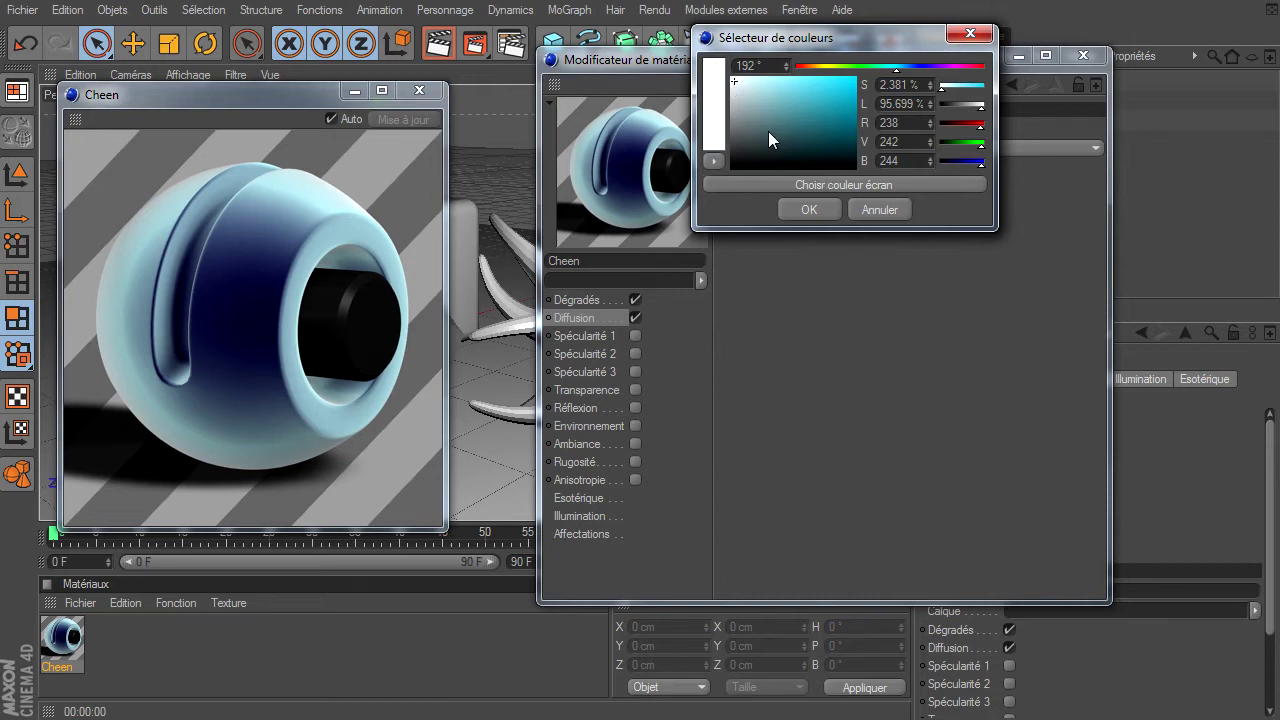
pyautogui.click(809, 209)
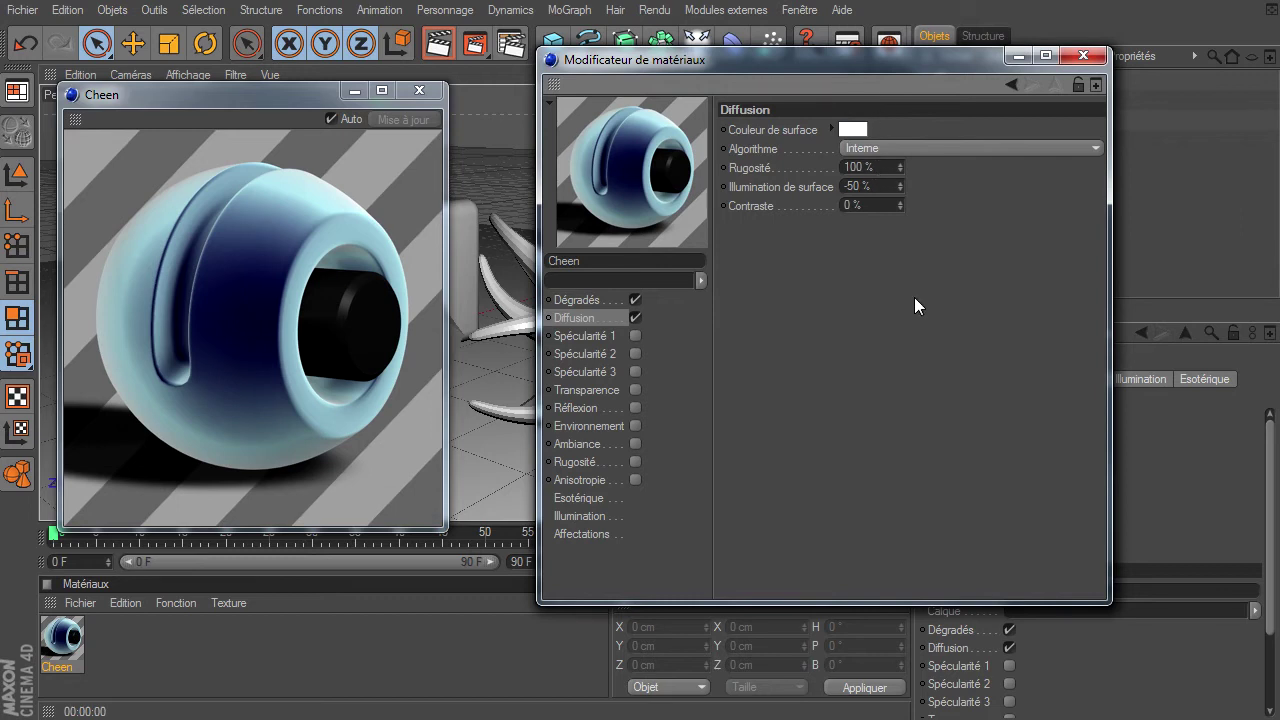
# Step: Enable Spécularité 1 and give it a pale cyan colour
pyautogui.click(595, 340)
pyautogui.click(635, 336)
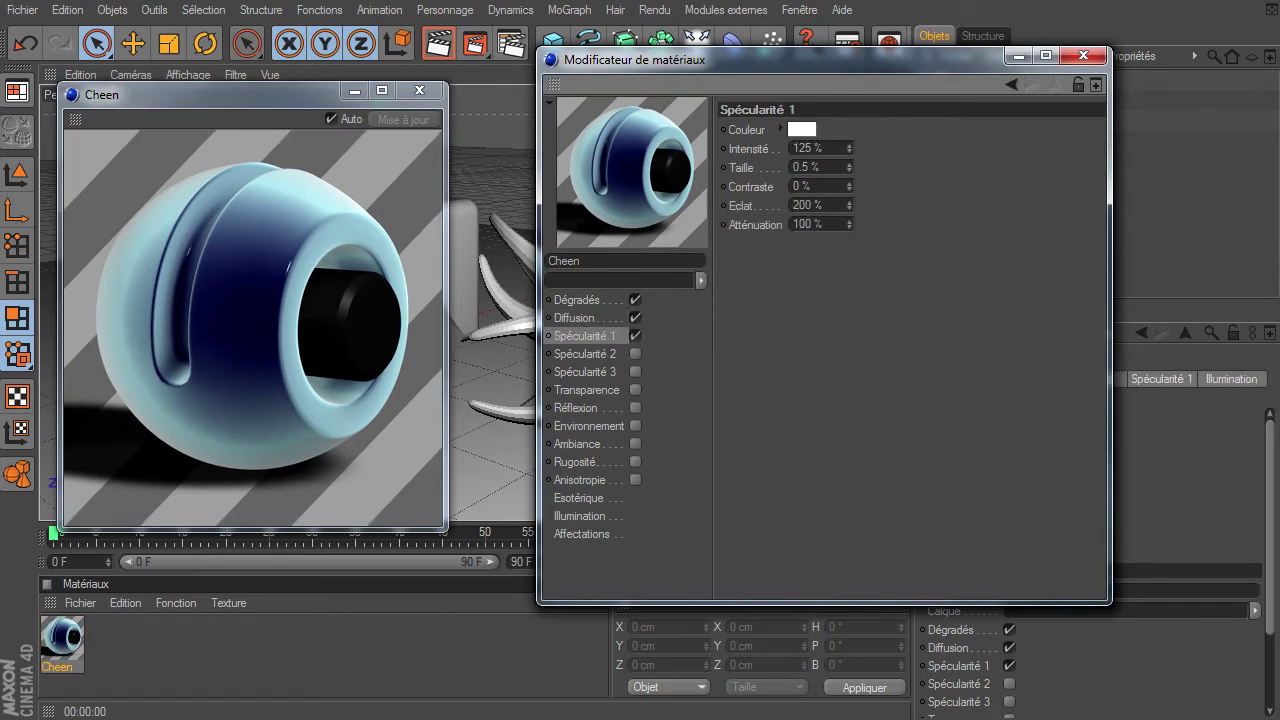
pyautogui.click(807, 130)
pyautogui.click(697, 82)
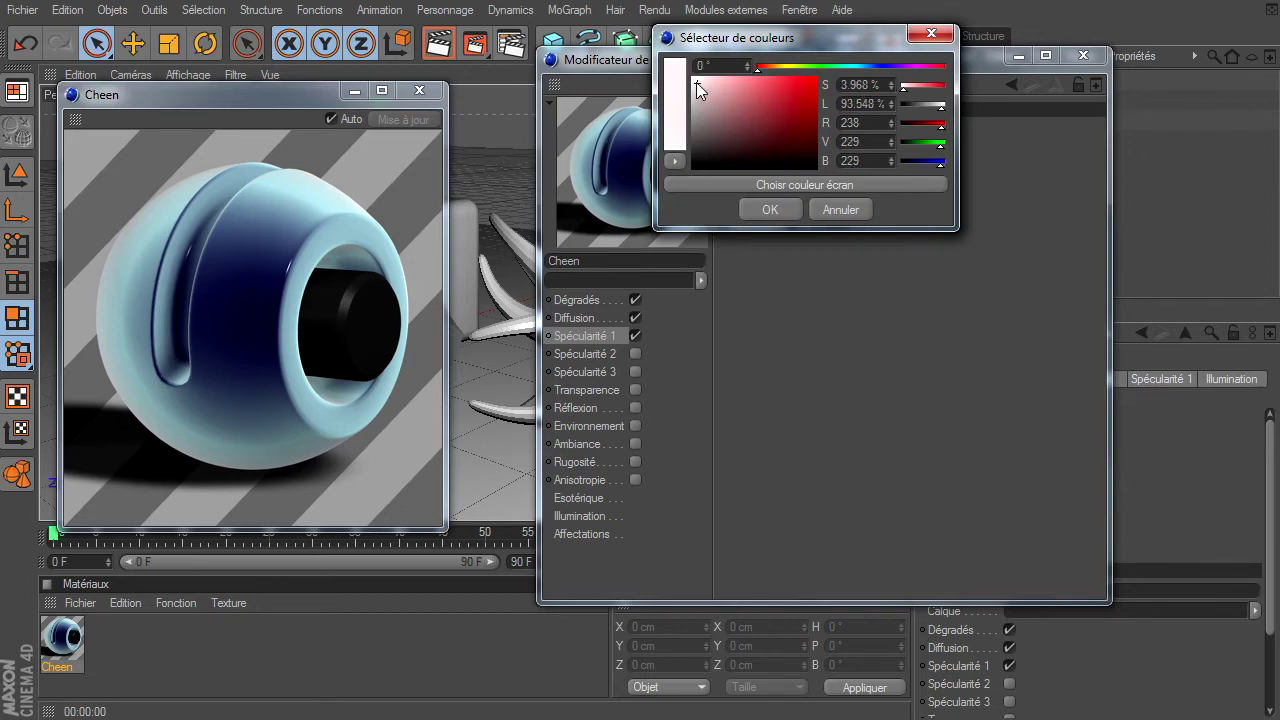
pyautogui.click(853, 66)
pyautogui.moveTo(853, 66); pyautogui.dragTo(851, 65)
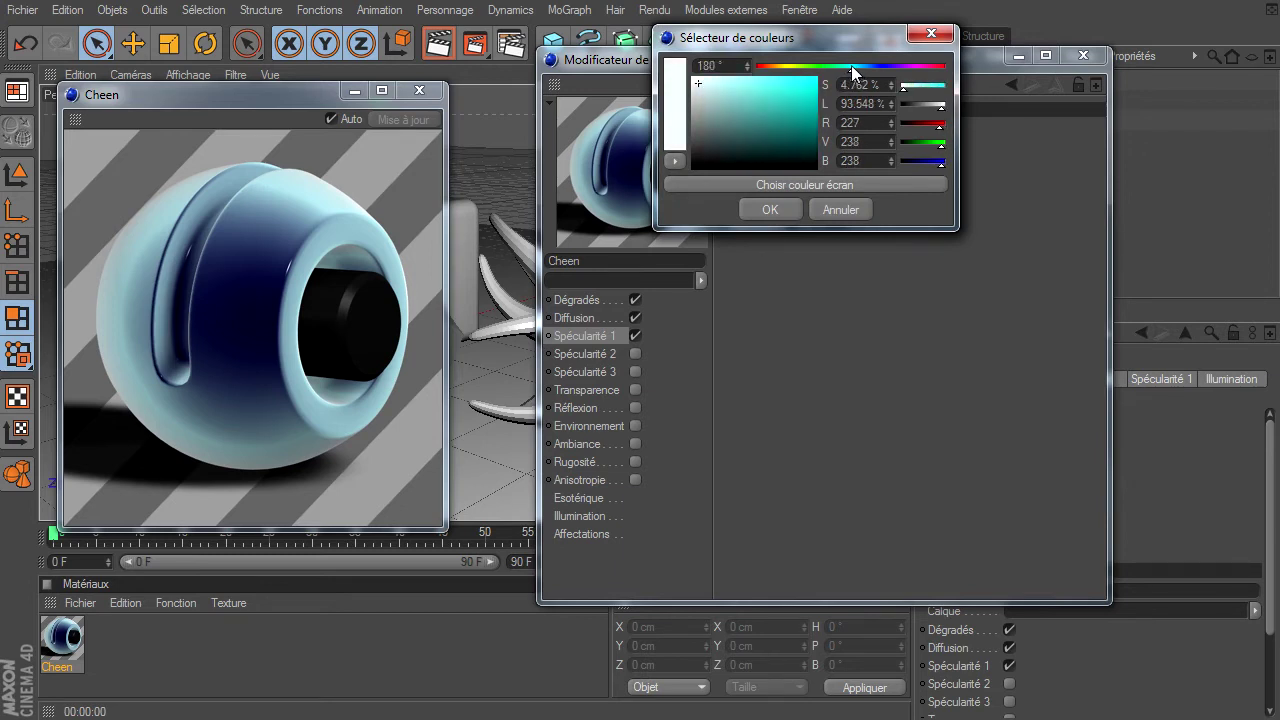
pyautogui.click(701, 84)
pyautogui.click(702, 84)
pyautogui.moveTo(853, 67); pyautogui.dragTo(857, 69)
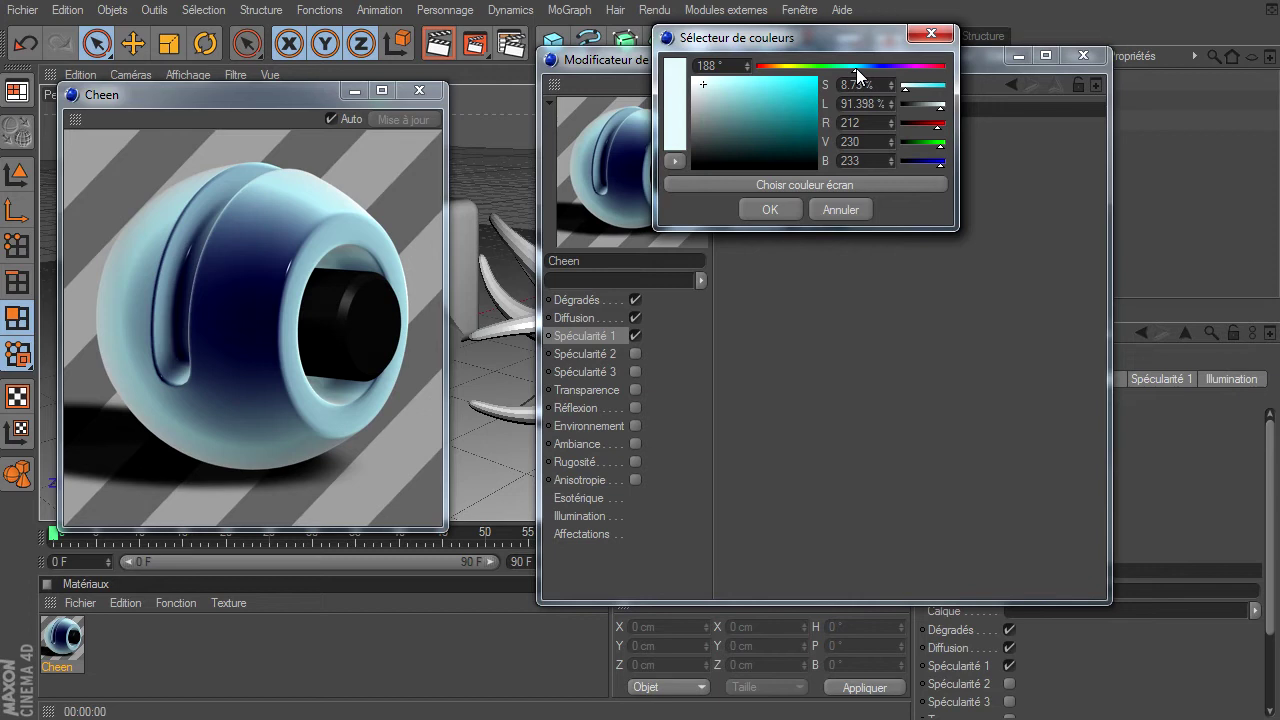
pyautogui.click(769, 209)
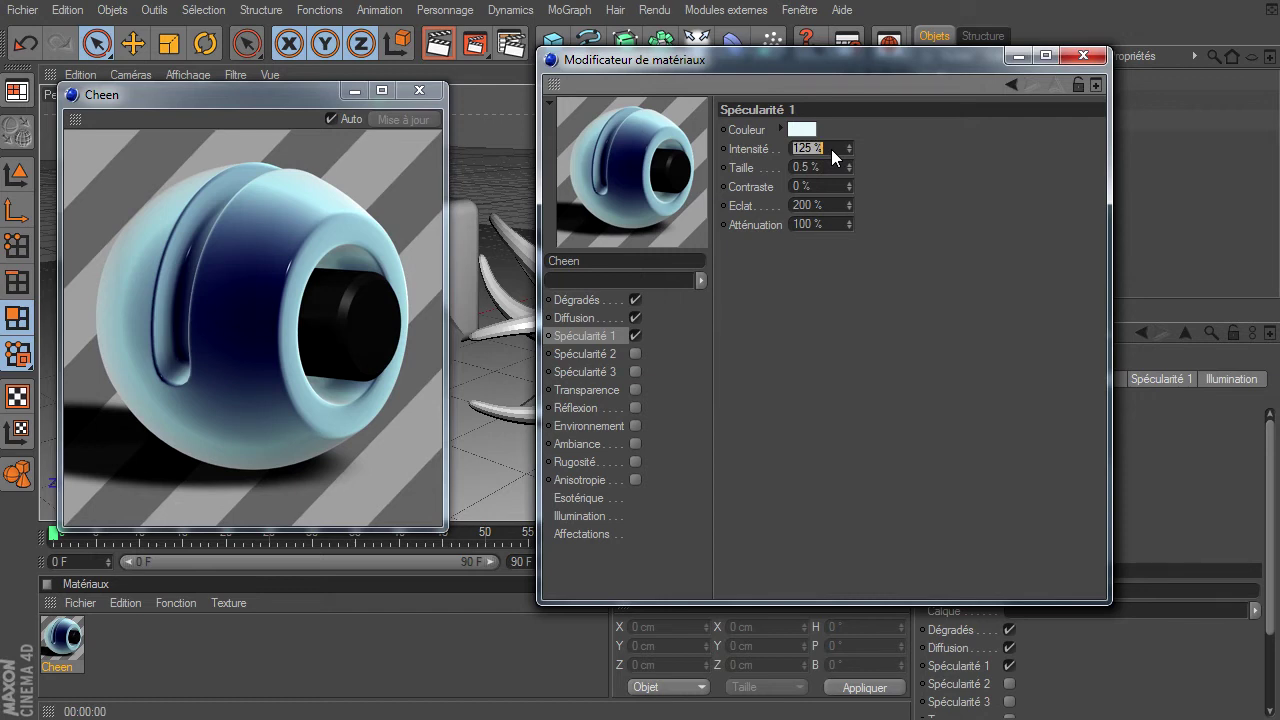
# Step: Set the first specular to 150% intensity, 1.65 contrast, 150% glare and 0% falloff
pyautogui.press('Return')
pyautogui.write('150')
pyautogui.press('Return')
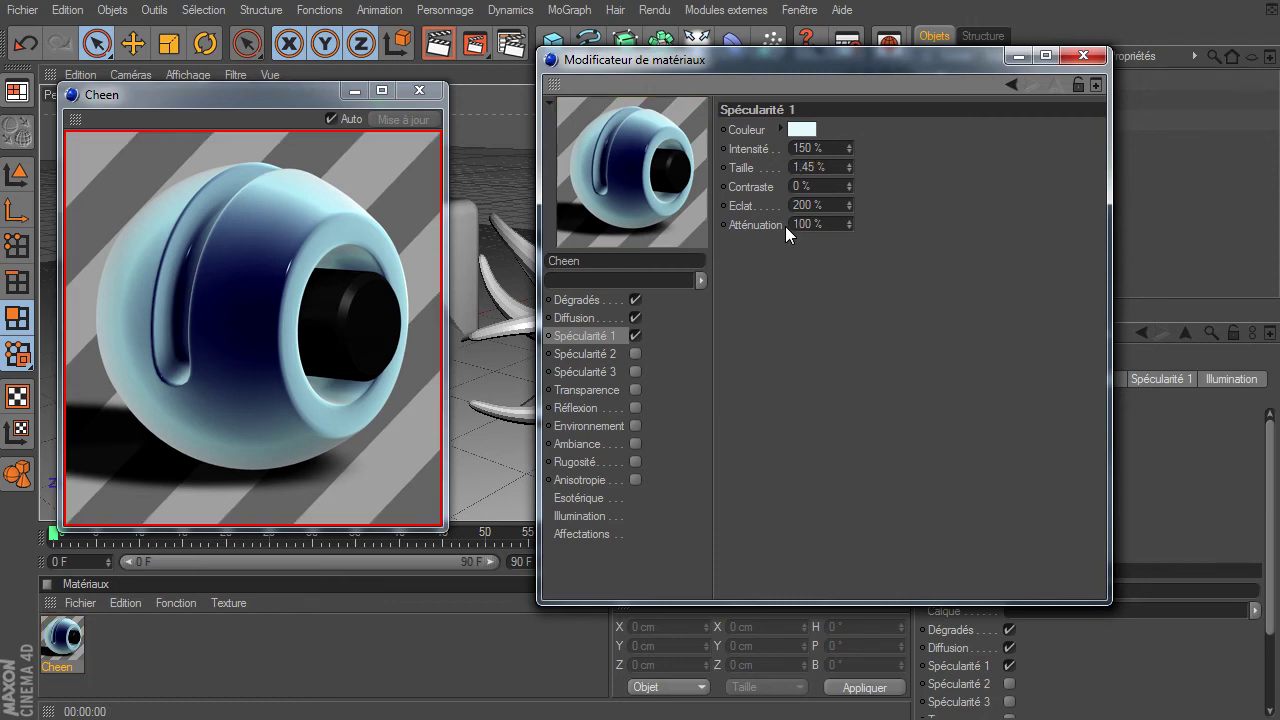
pyautogui.doubleClick(835, 185)
pyautogui.write('1.65')
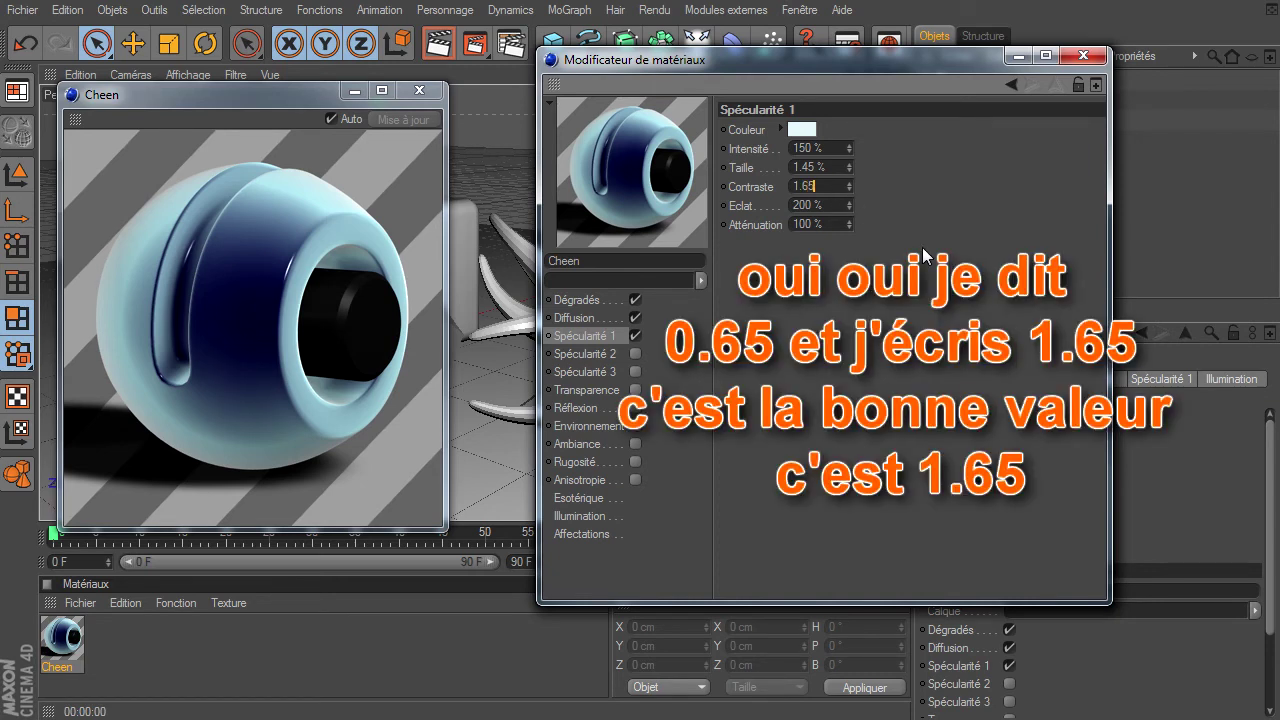
pyautogui.press('Return')
pyautogui.write('150')
pyautogui.press('Return')
pyautogui.doubleClick(815, 224)
pyautogui.write('0')
pyautogui.press('Return')
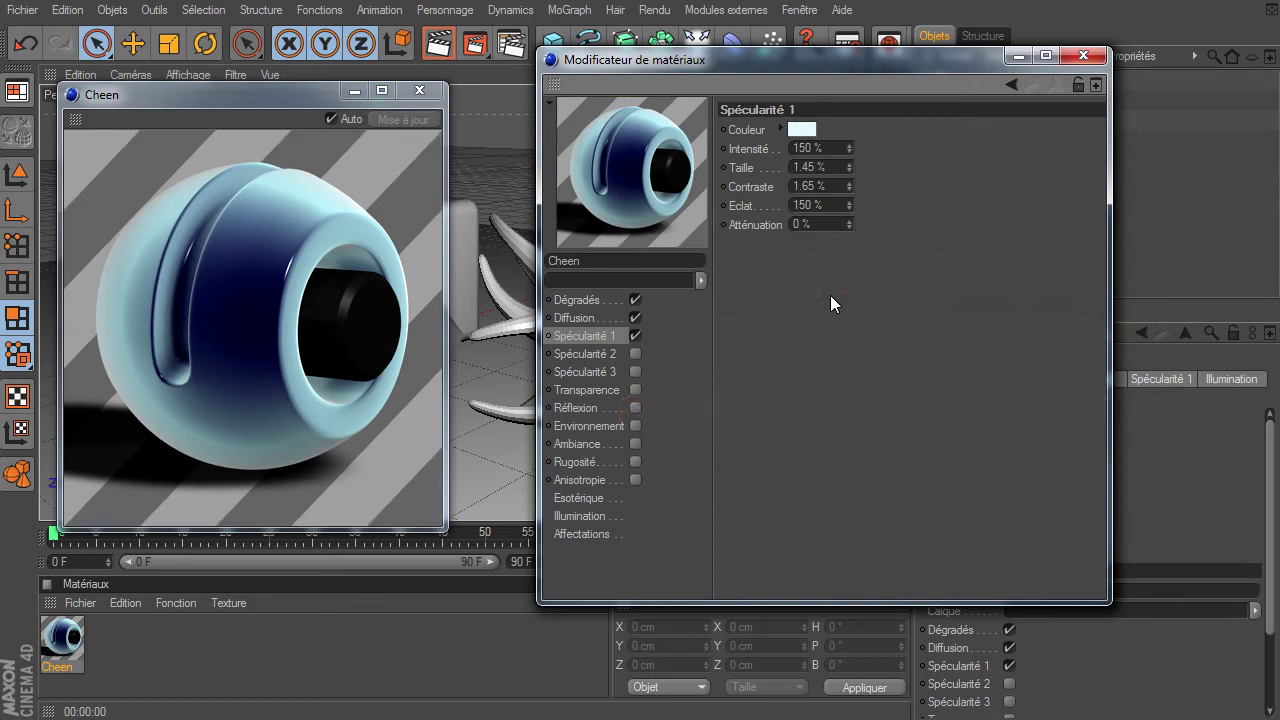
pyautogui.click(600, 391)
# Step: Enable Transparence on the Cheen material and start reading the CGTalk IOR list thread
pyautogui.click(634, 390)
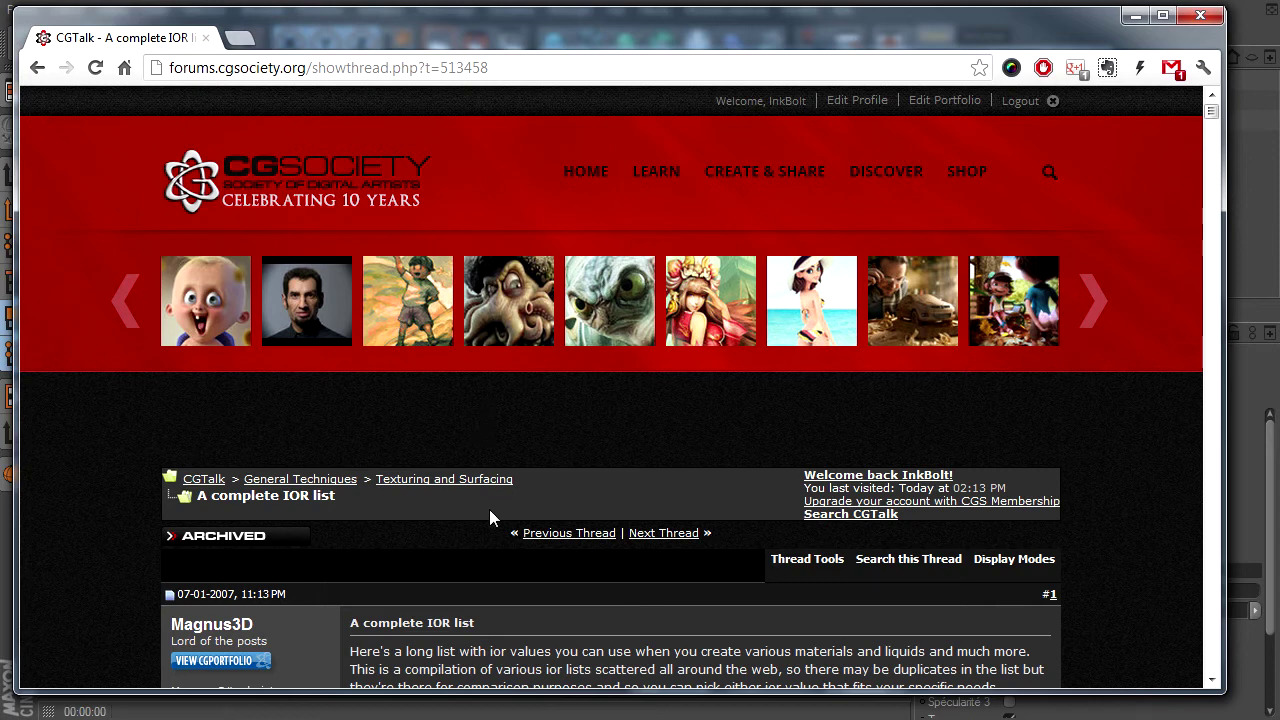
pyautogui.scroll(-3, 489, 517)
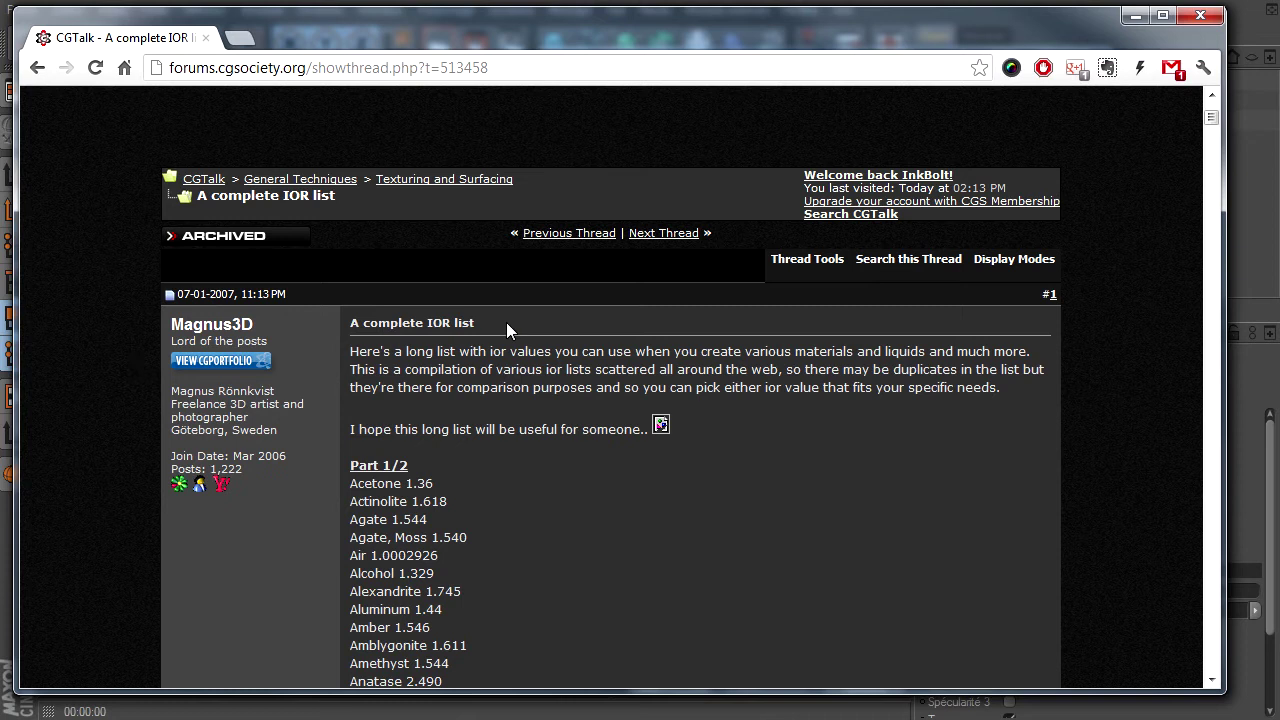
pyautogui.tripleClick(354, 324)
pyautogui.click(440, 352)
# Step: Scroll the IOR list down to the Ice entry and select its value 1.309
pyautogui.scroll(-2, 587, 450)
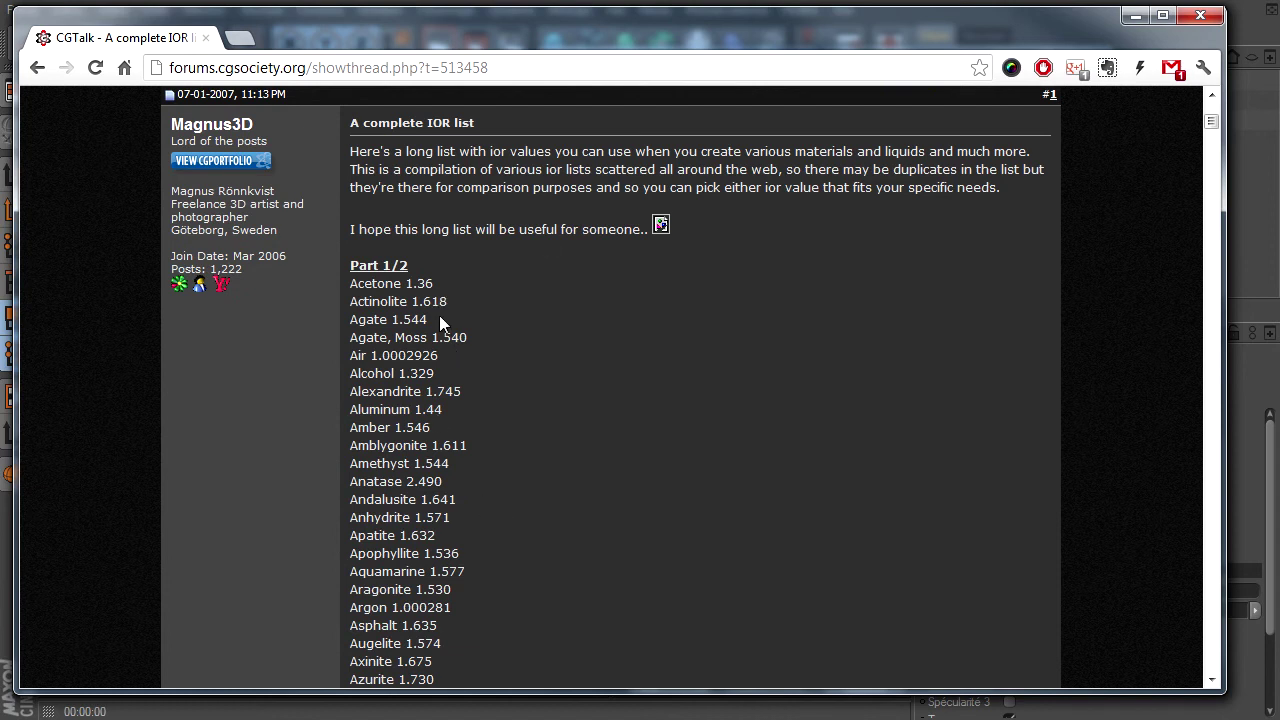
pyautogui.scroll(-3, 646, 456)
pyautogui.scroll(-4, 641, 448)
pyautogui.scroll(-3, 641, 448)
pyautogui.scroll(-3, 641, 448)
pyautogui.scroll(-2, 641, 448)
pyautogui.scroll(-1, 641, 448)
pyautogui.scroll(-3, 641, 448)
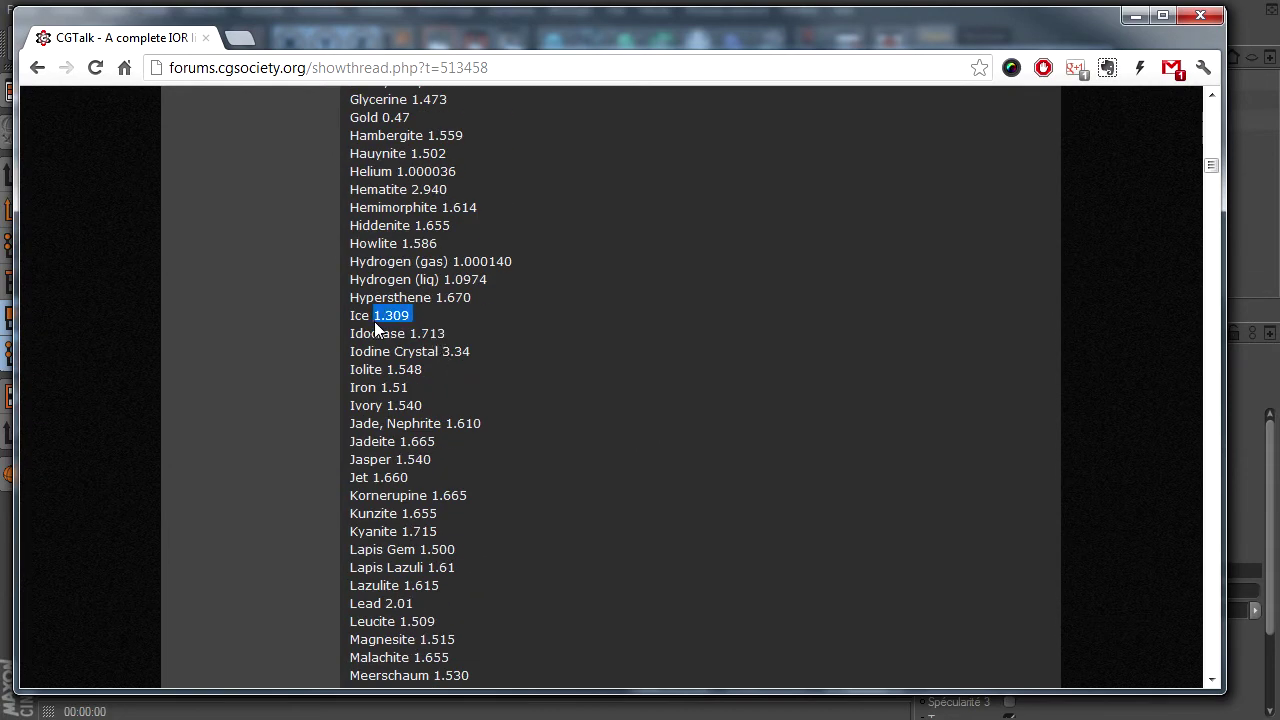
pyautogui.click(444, 319)
# Step: Set the Transparence refraction index (Indice de réfraction) to the ice value 1.309
pyautogui.moveTo(714, 31); pyautogui.dragTo(1279, 31)
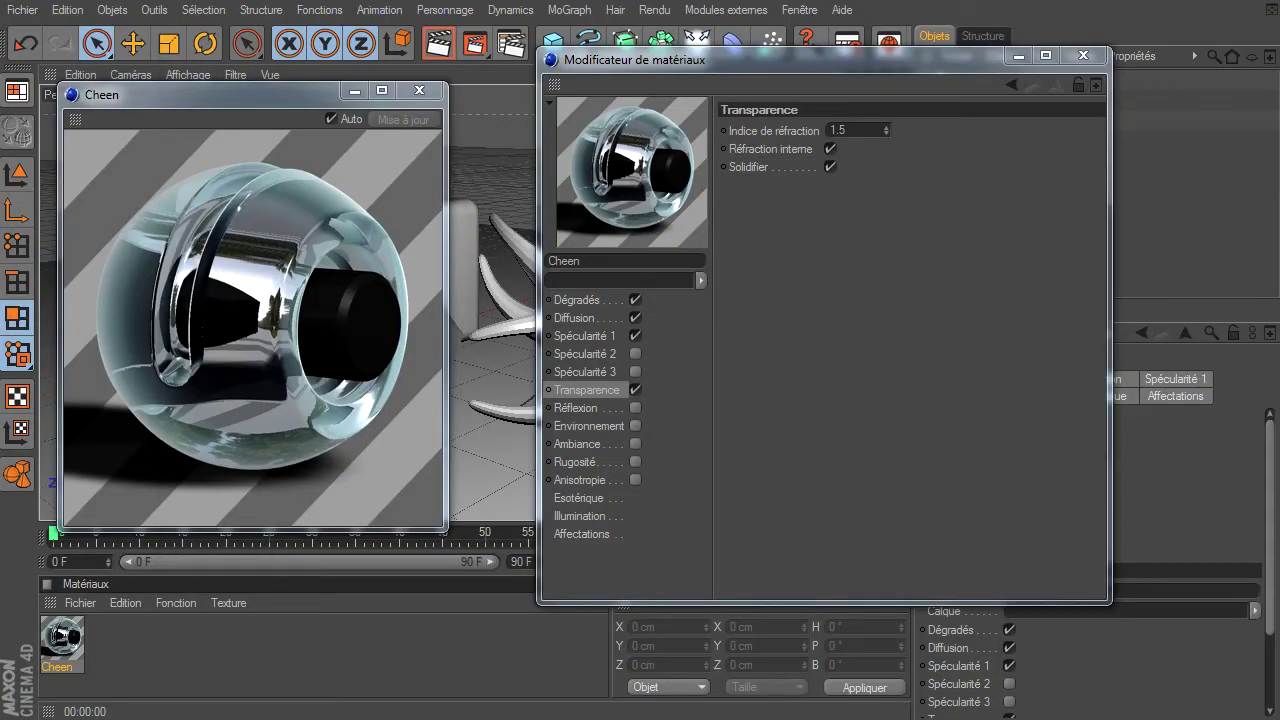
pyautogui.doubleClick(851, 130)
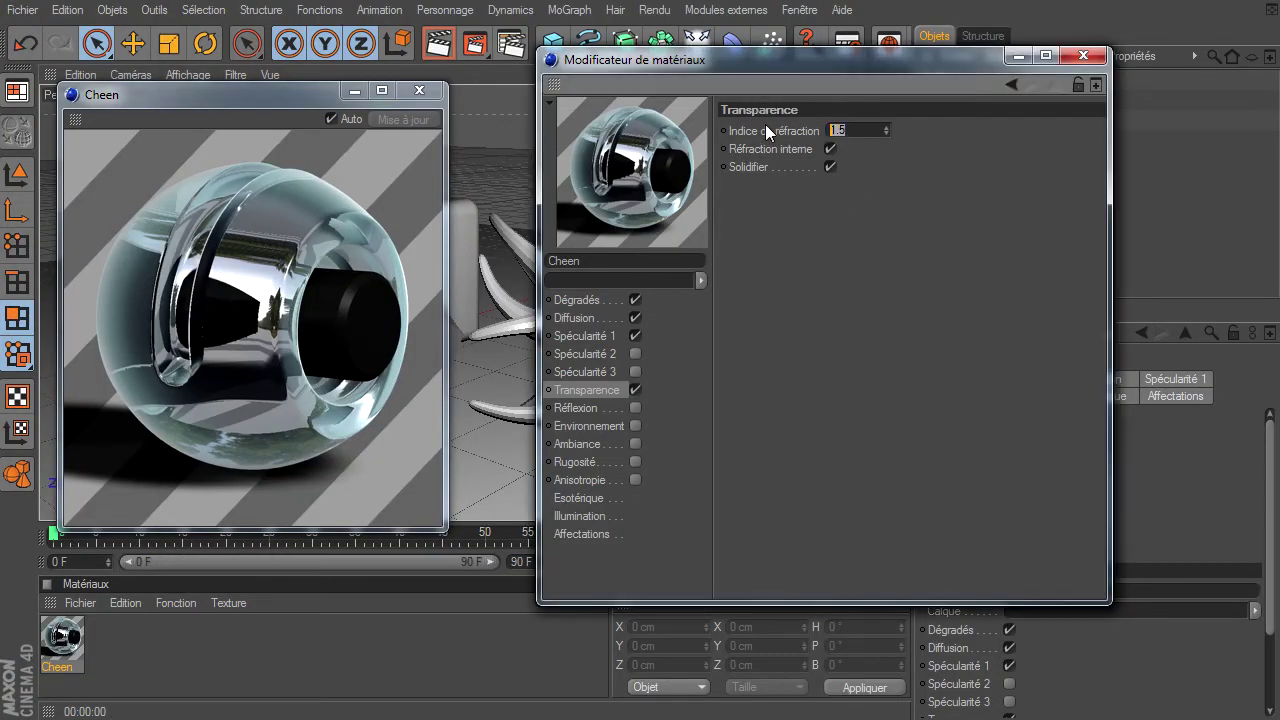
pyautogui.write('1.305')
pyautogui.press('Return')
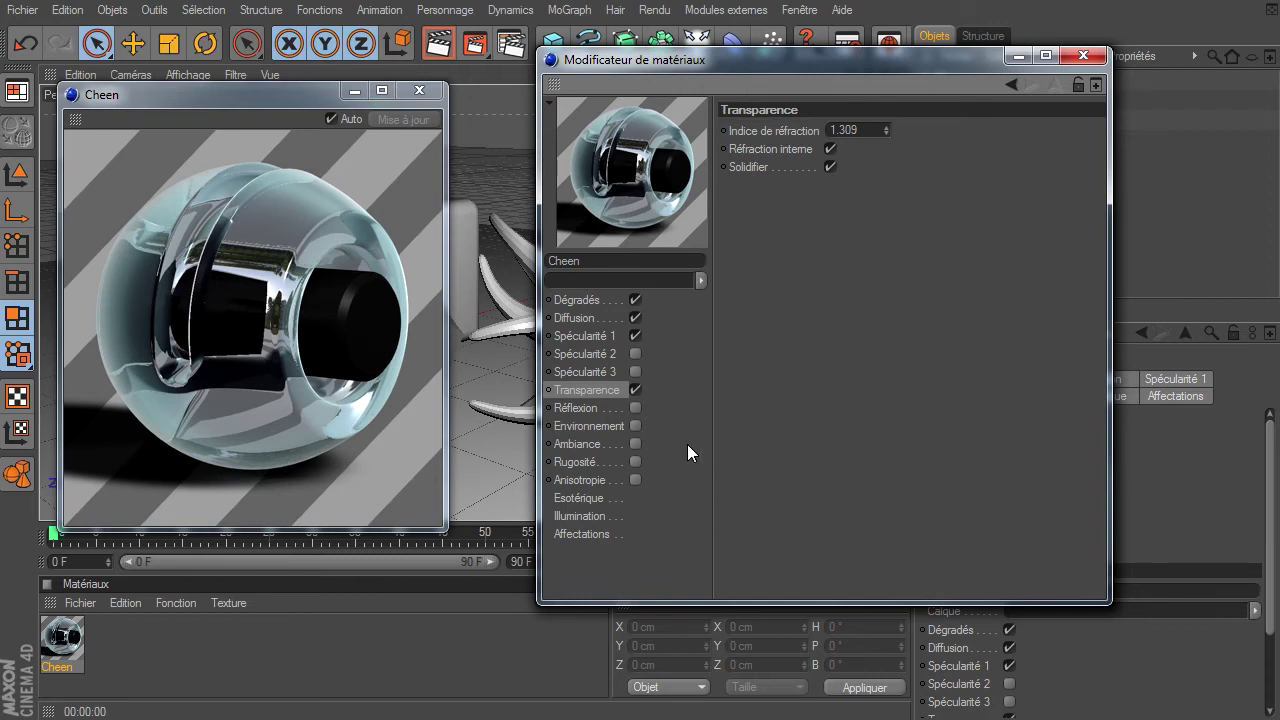
pyautogui.click(600, 463)
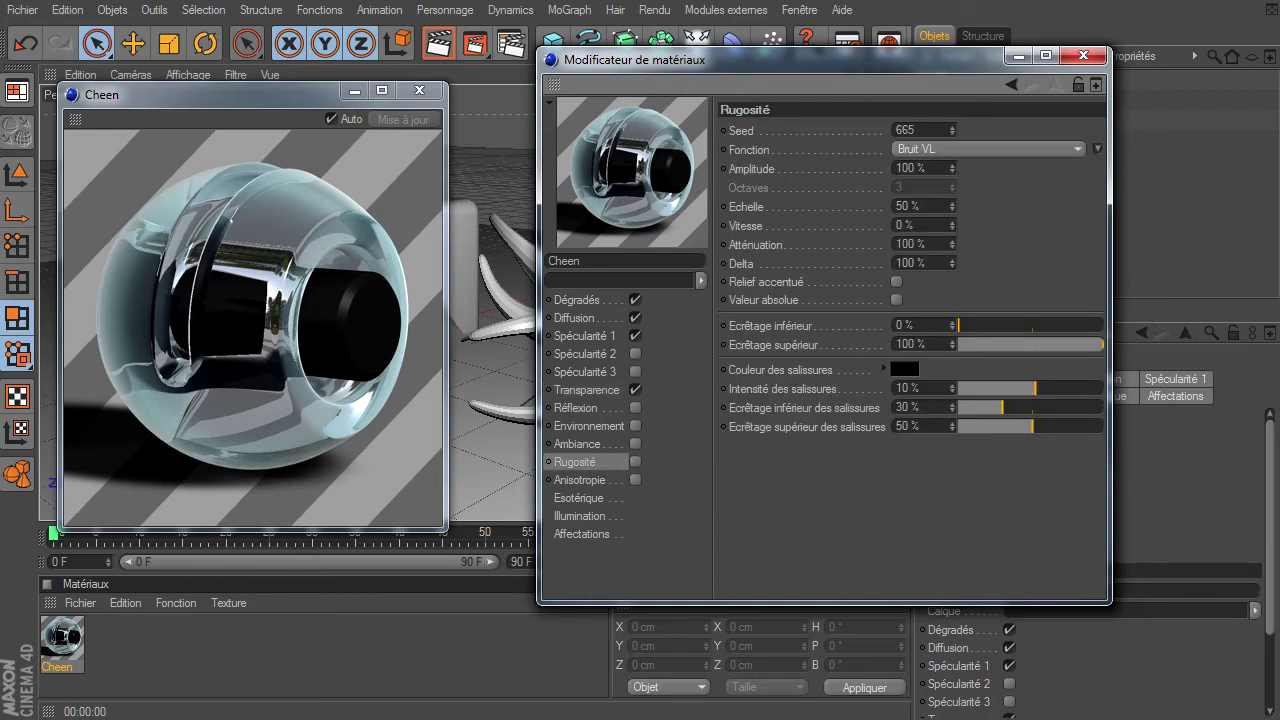
# Step: Enable the Rugosité channel and choose Buya as its noise function
pyautogui.click(635, 463)
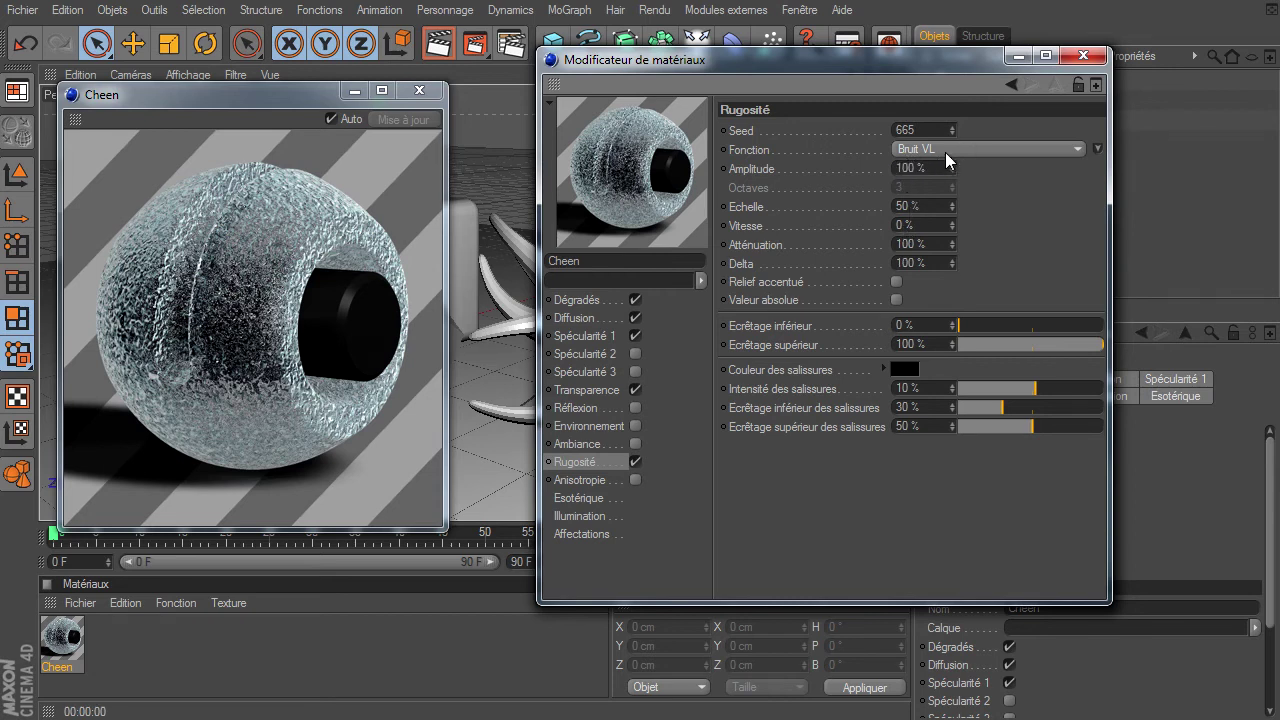
pyautogui.click(945, 152)
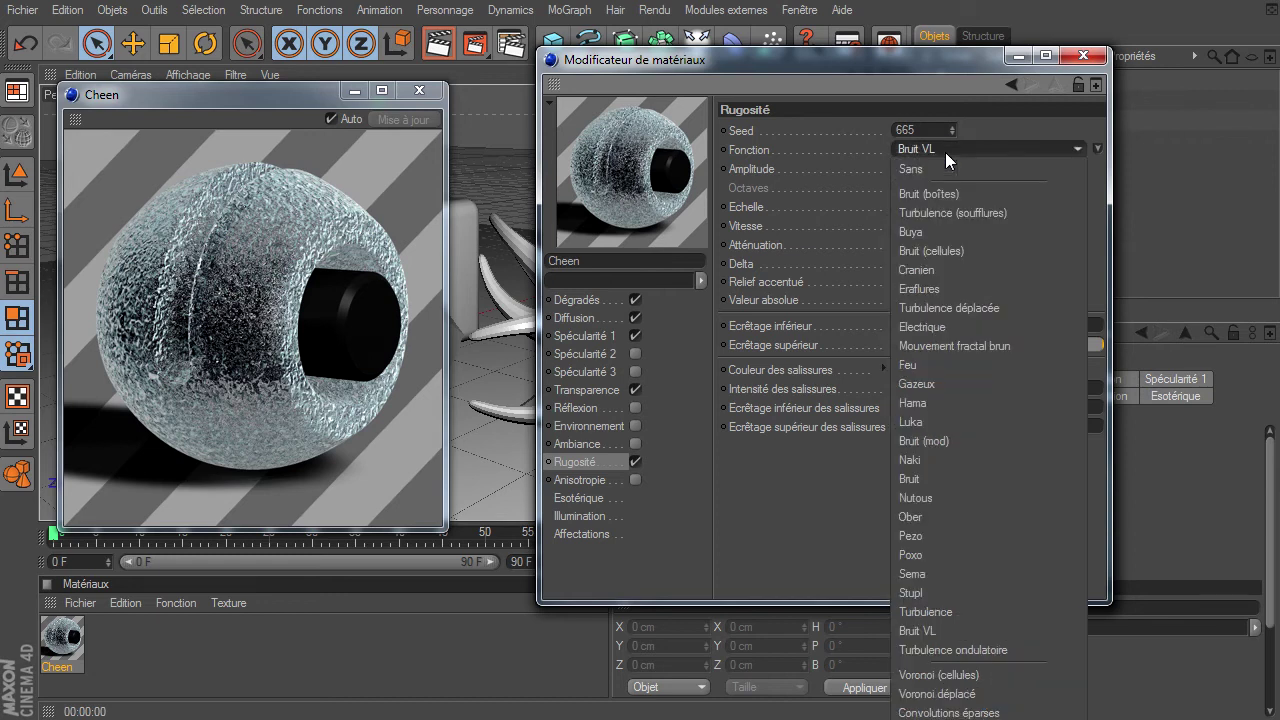
pyautogui.click(948, 230)
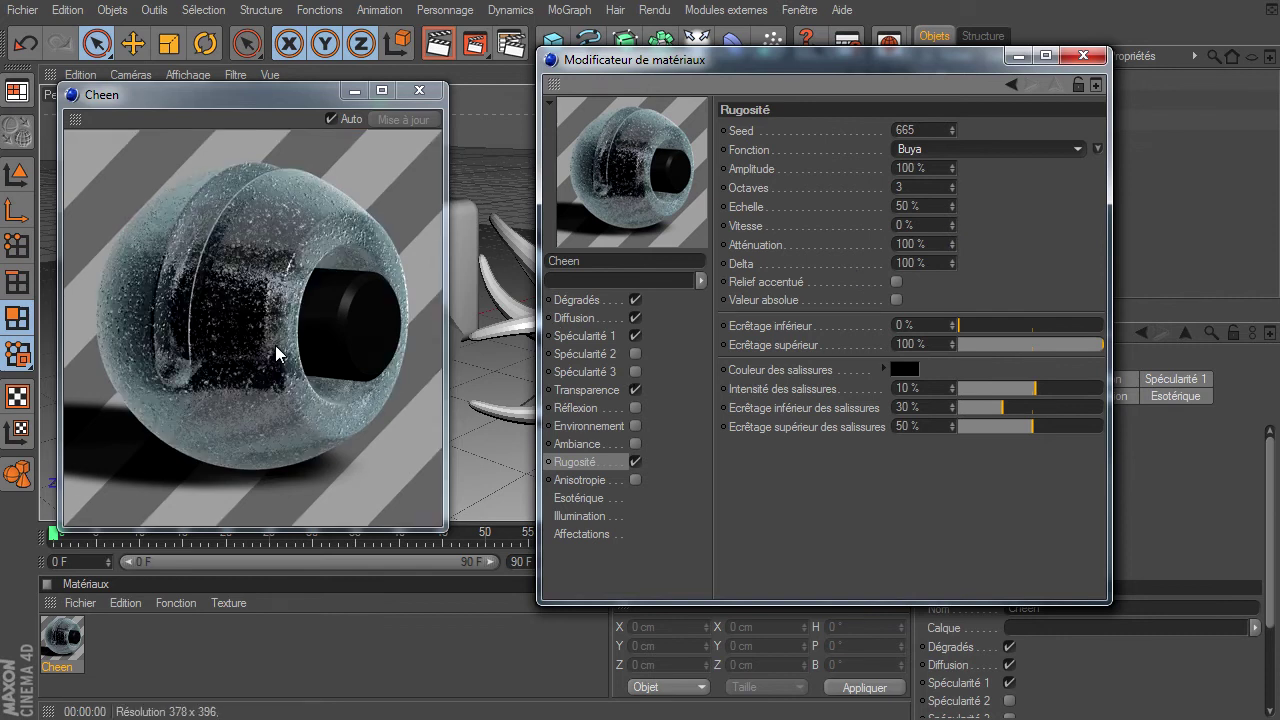
pyautogui.click(921, 151)
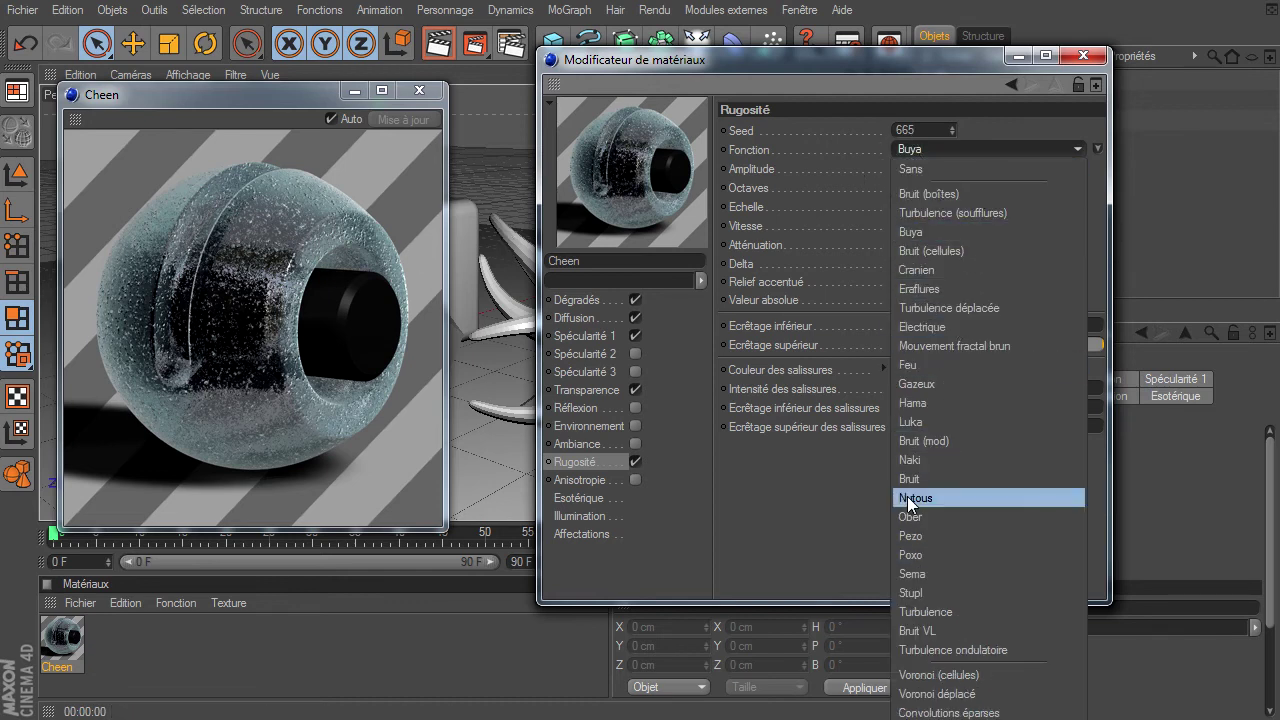
pyautogui.click(797, 541)
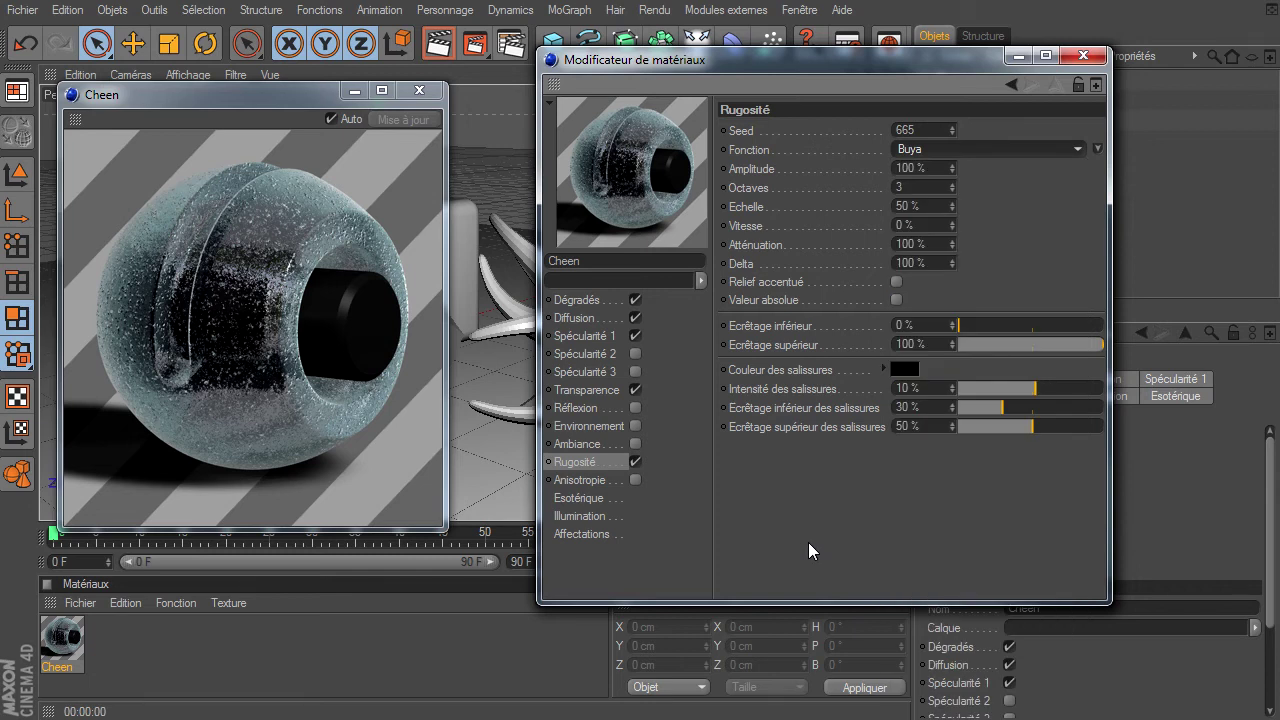
# Step: Set the Buya roughness noise to 7 octaves and 360% scale
pyautogui.doubleClick(907, 187)
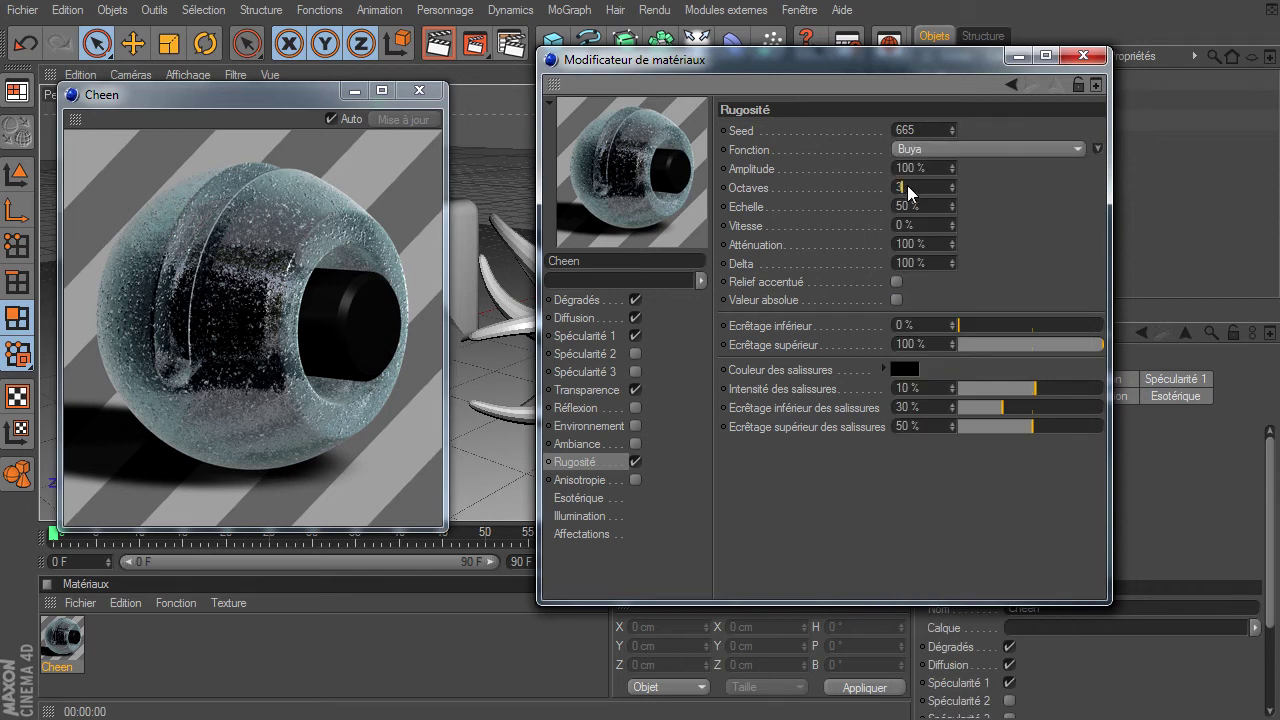
pyautogui.write('7')
pyautogui.press('Return')
pyautogui.doubleClick(922, 206)
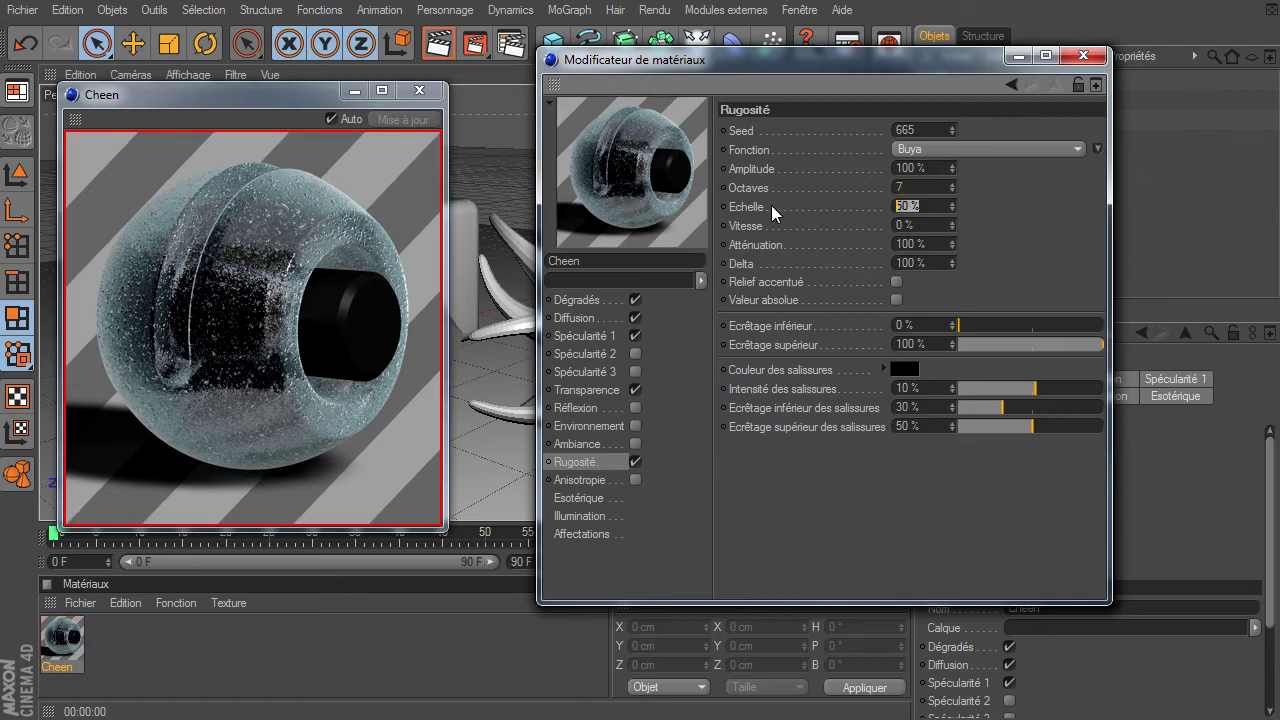
pyautogui.write('360')
pyautogui.press('Return')
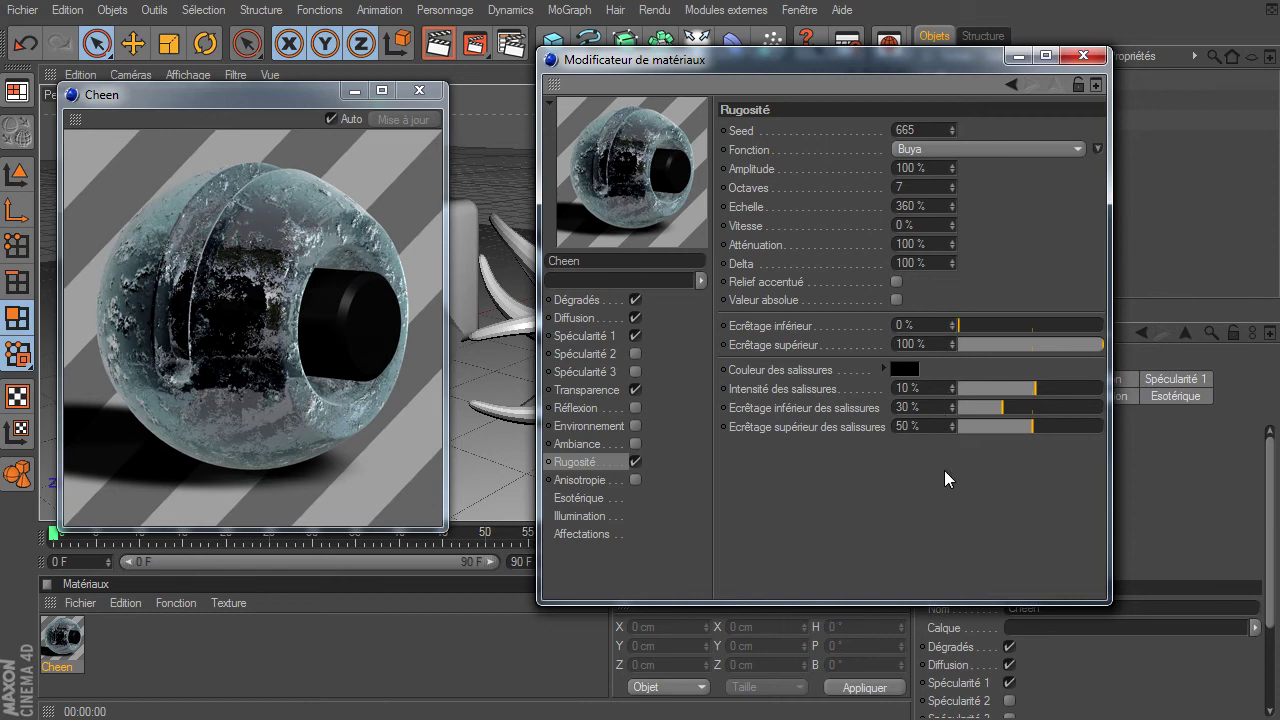
# Step: Apply the Cheen material to the Objet neutre group and render the frosted-ice result
pyautogui.click(1081, 57)
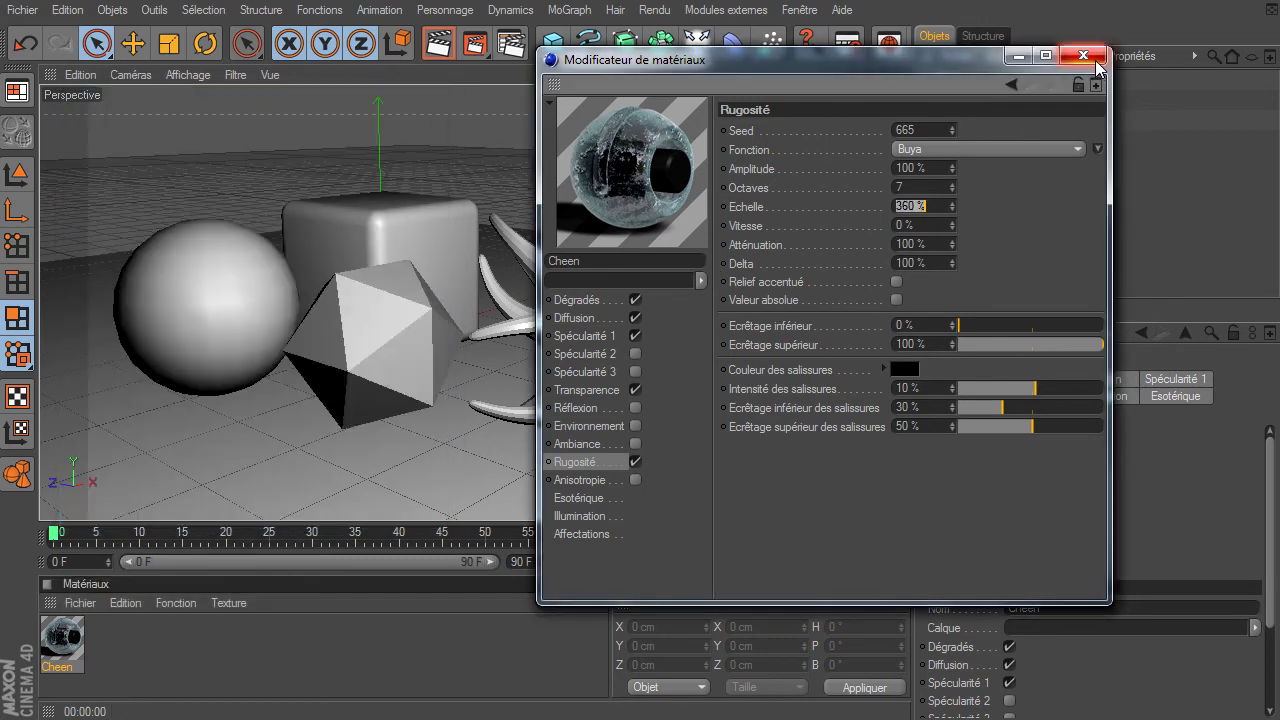
pyautogui.click(1094, 60)
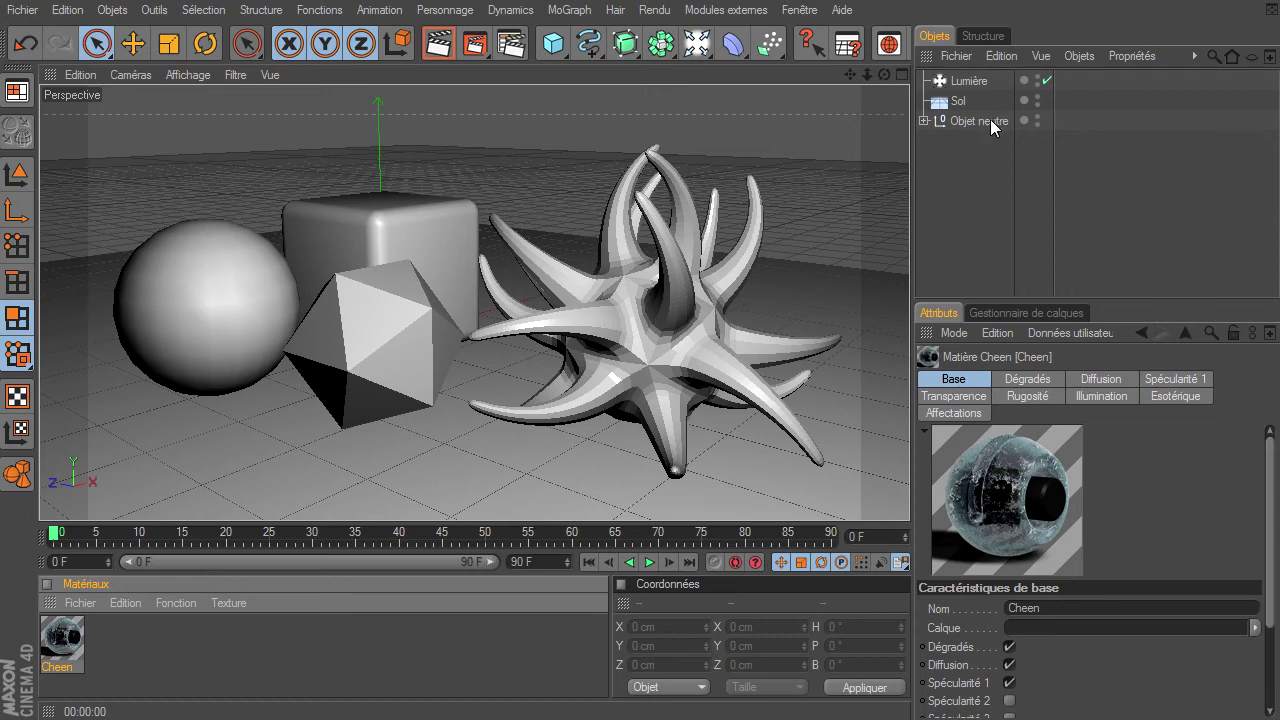
pyautogui.moveTo(990, 120); pyautogui.dragTo(990, 122)
pyautogui.click(963, 218)
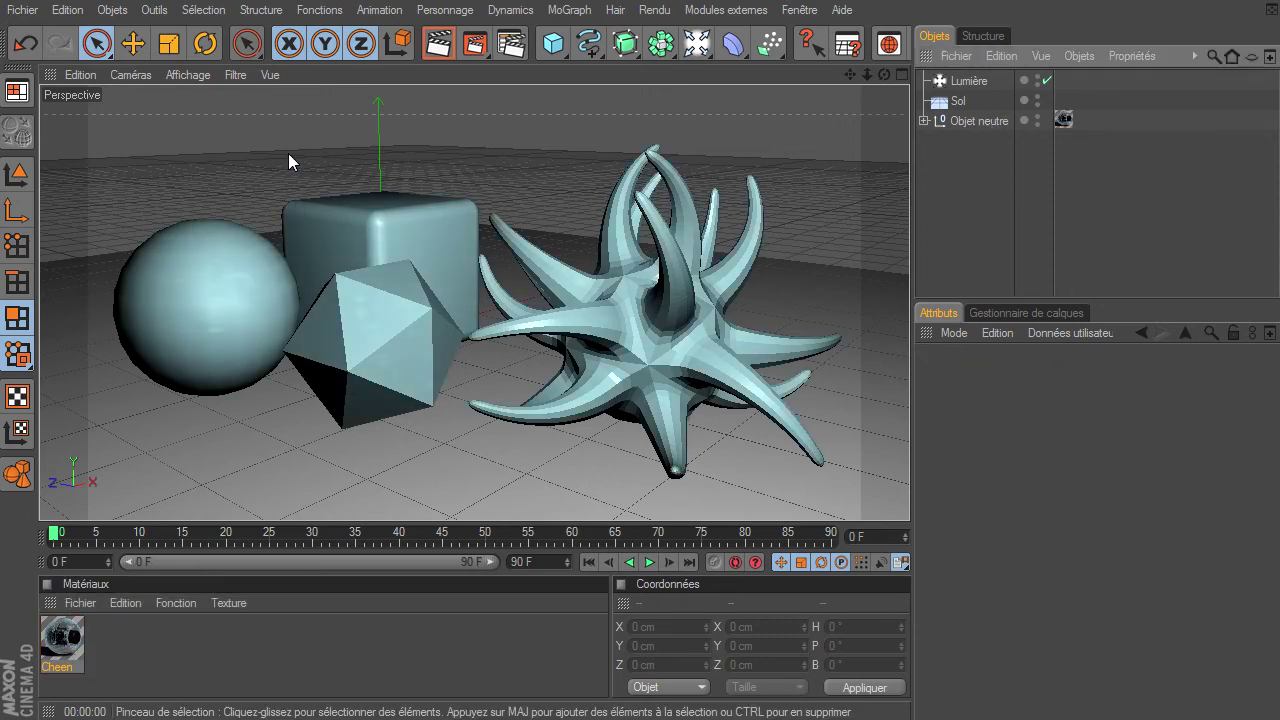
pyautogui.click(450, 55)
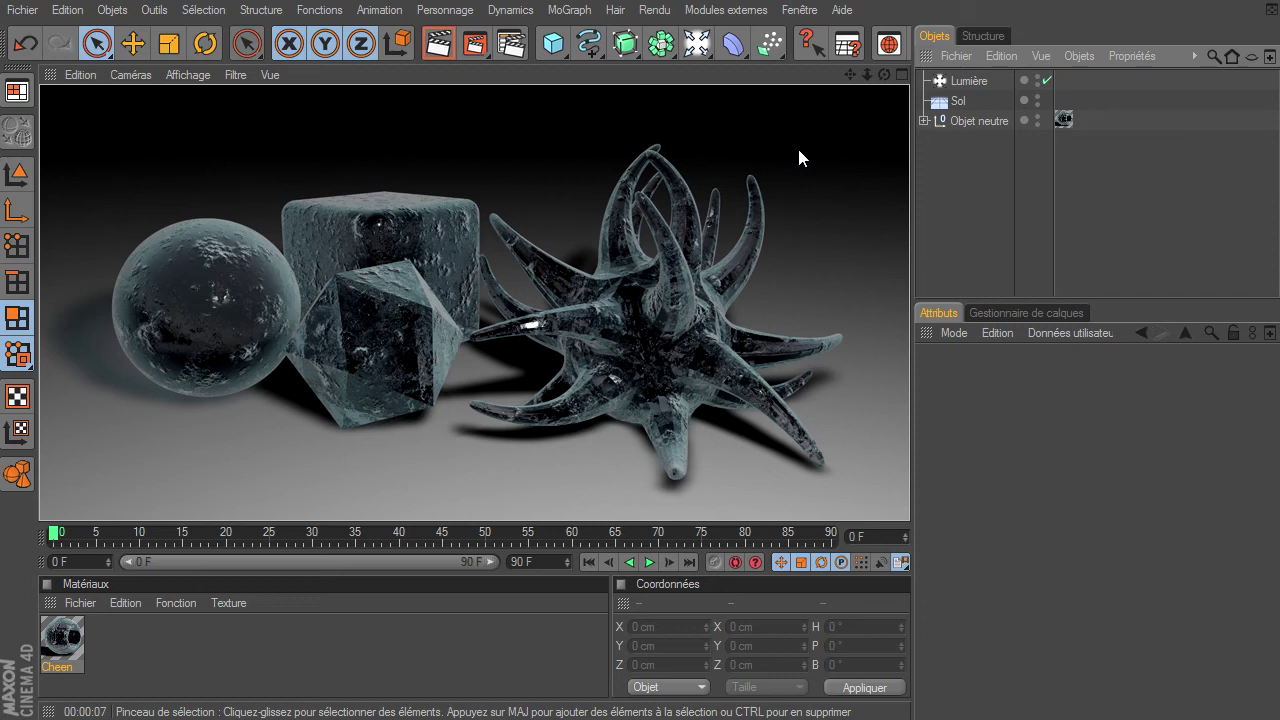
# Step: Rename the Cheen material to Glace
pyautogui.click(64, 668)
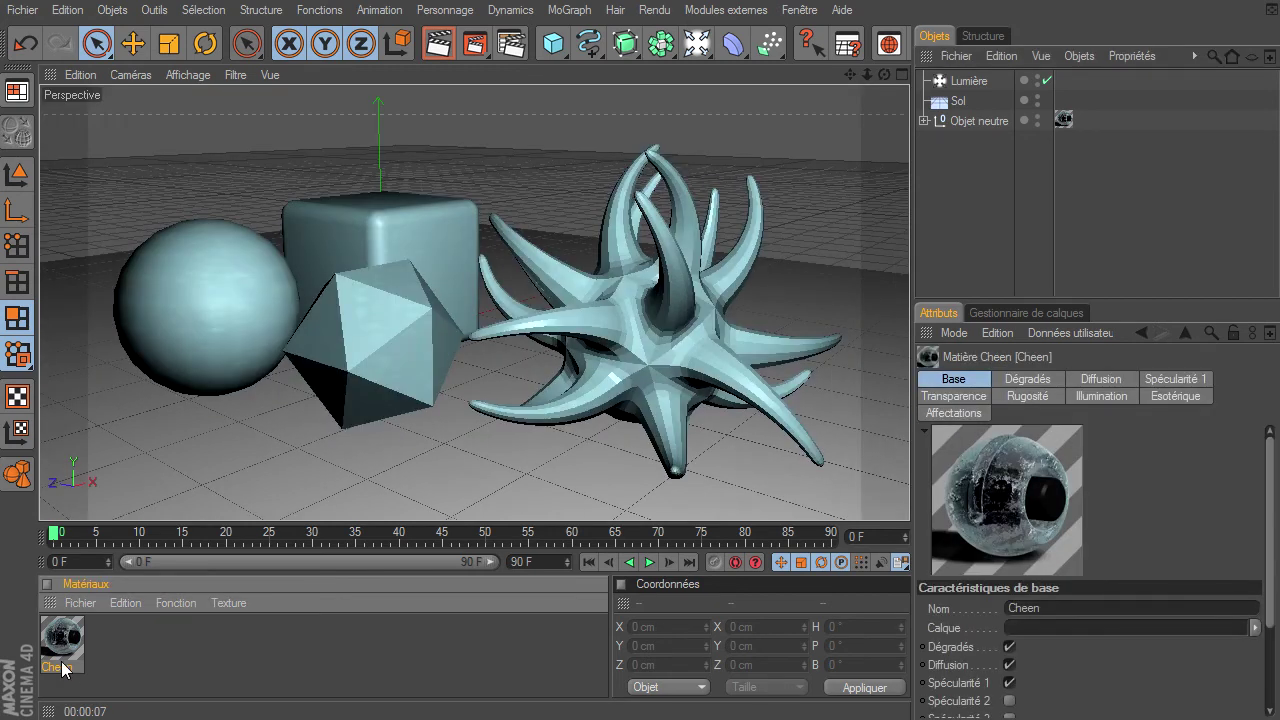
pyautogui.doubleClick(62, 660)
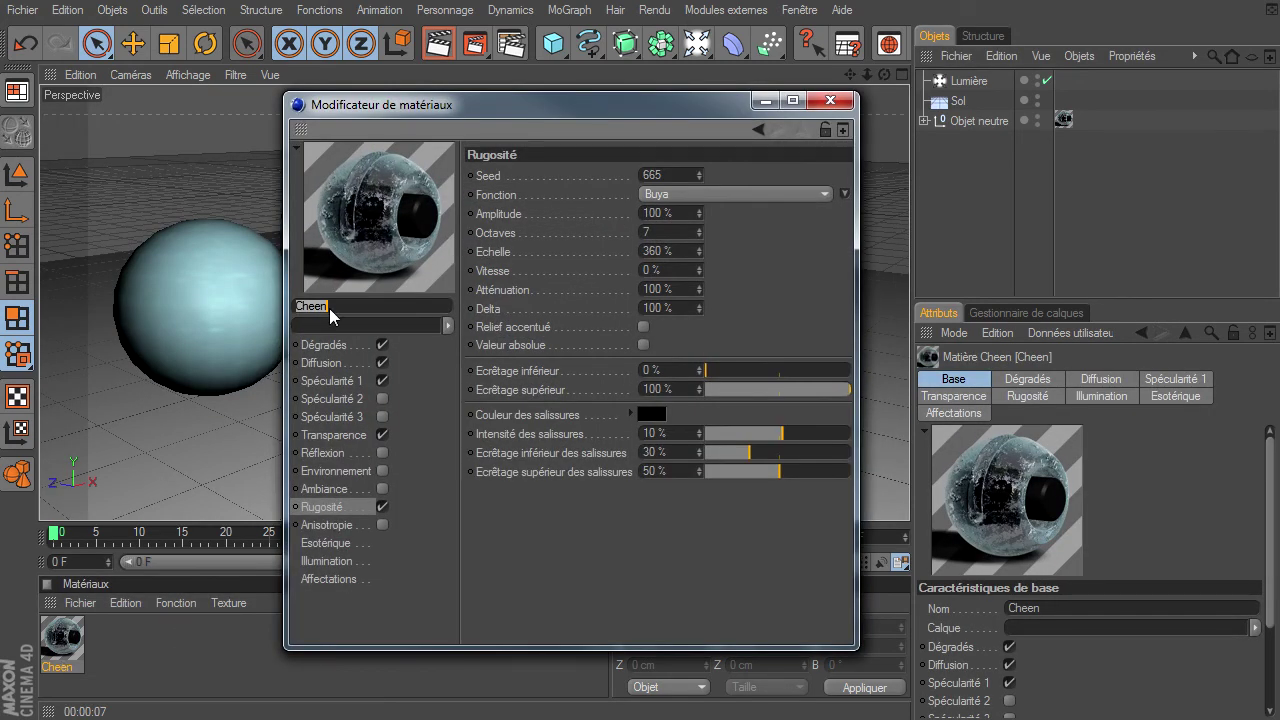
pyautogui.write('Glace')
pyautogui.press('Return')
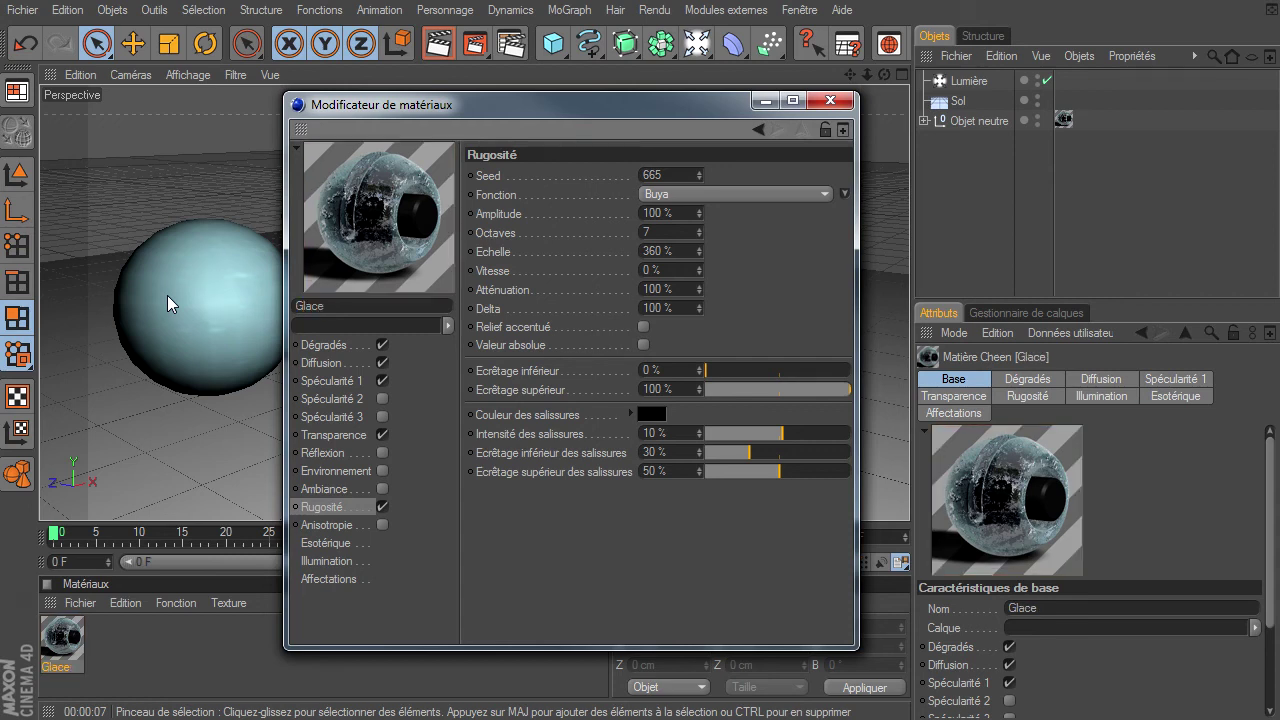
pyautogui.moveTo(486, 116); pyautogui.dragTo(848, 134)
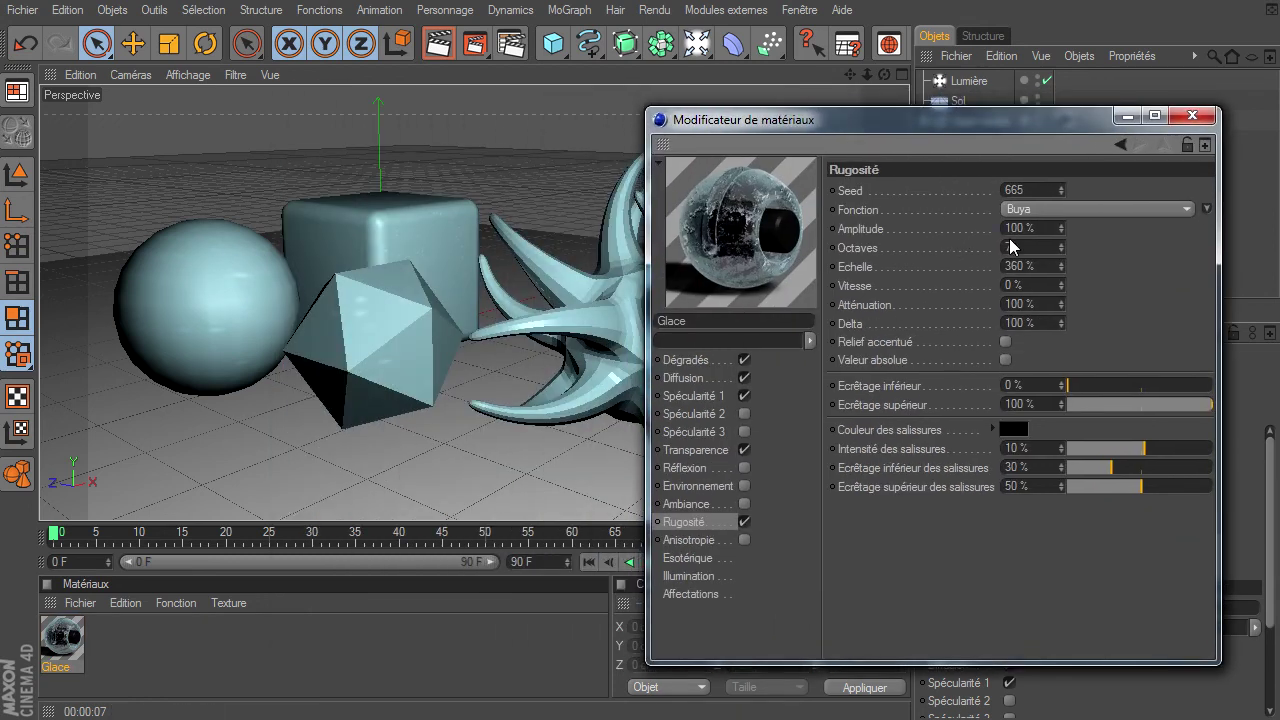
# Step: Test-render the roughness with Feu noise, then with Electrique noise
pyautogui.click(1063, 209)
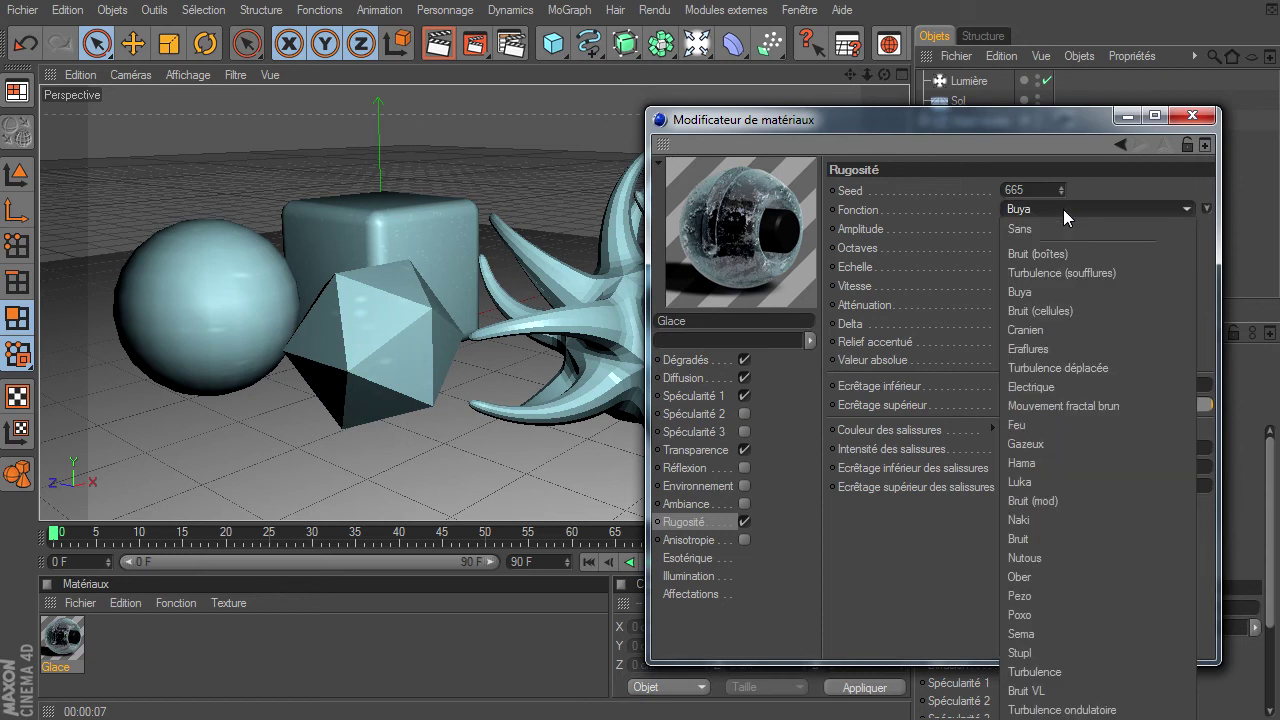
pyautogui.click(1048, 426)
pyautogui.click(440, 44)
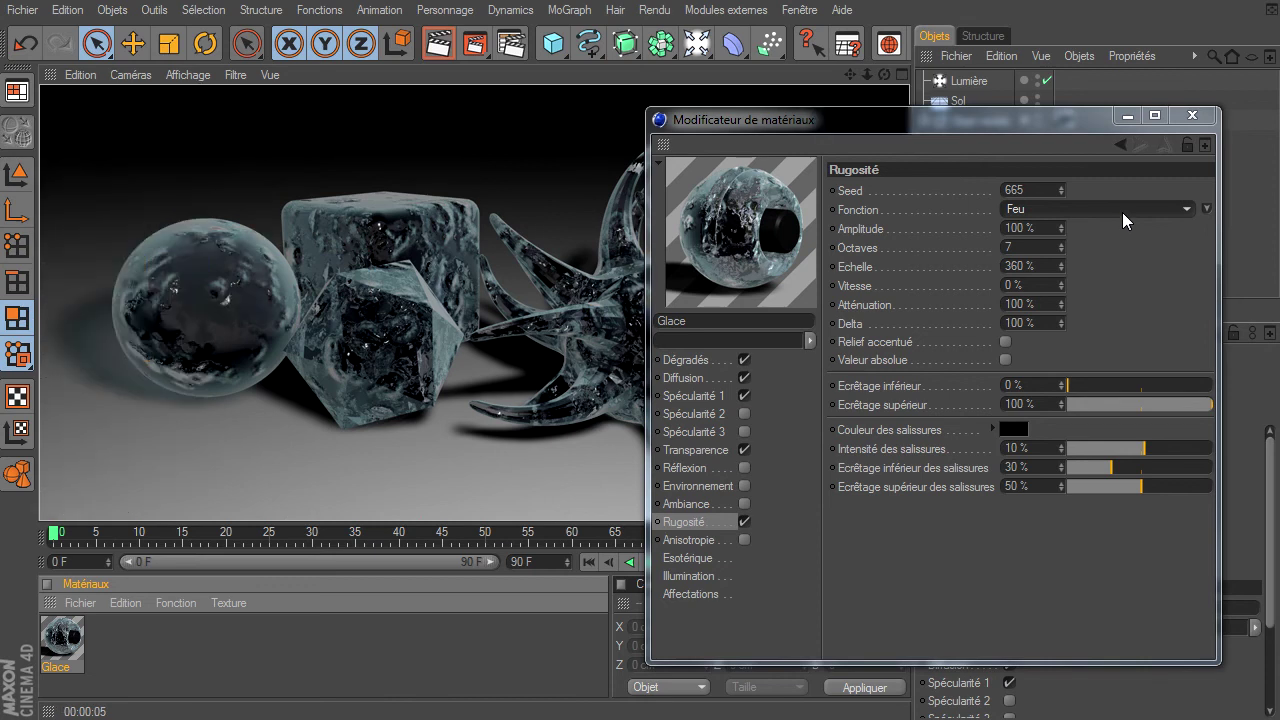
pyautogui.click(1084, 208)
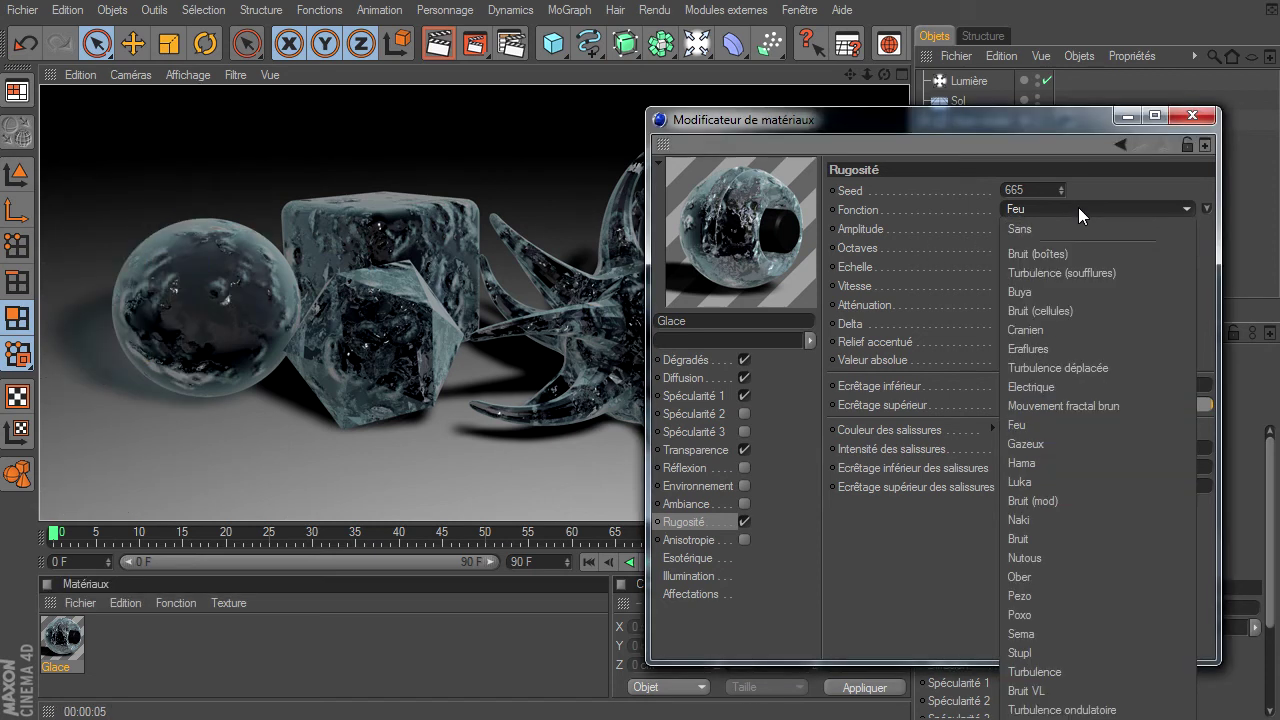
pyautogui.click(1067, 382)
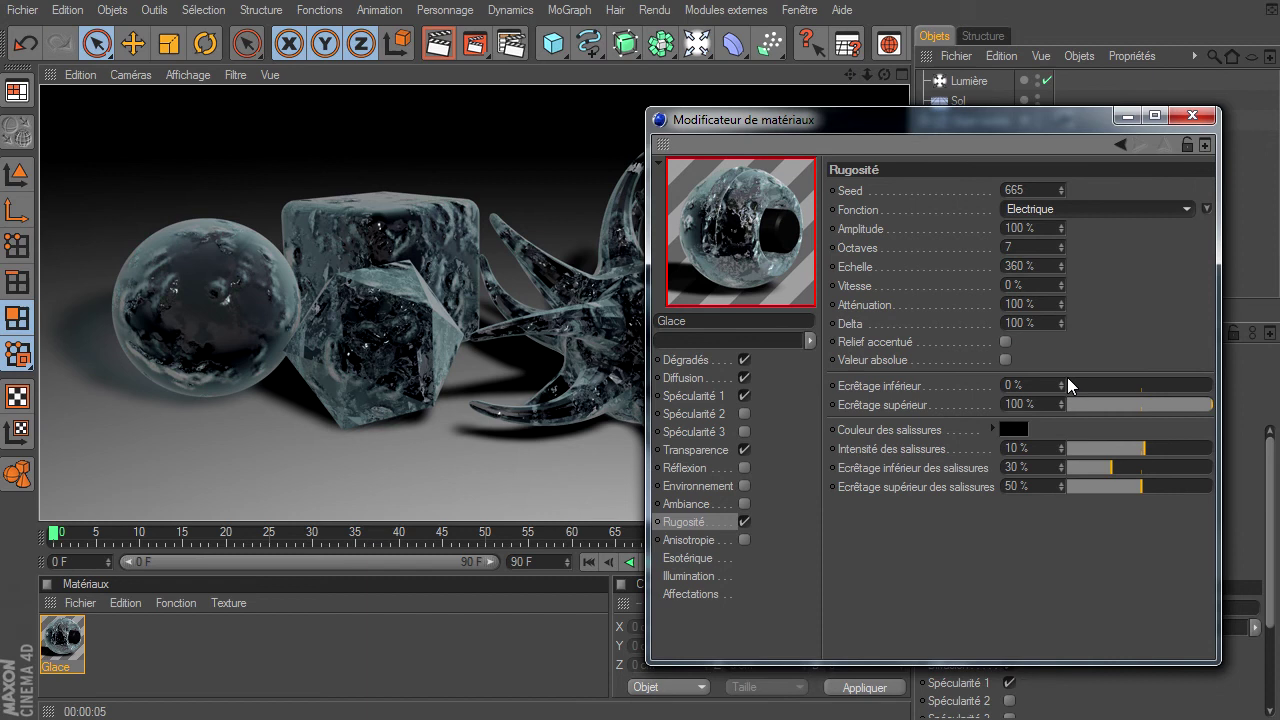
pyautogui.click(438, 43)
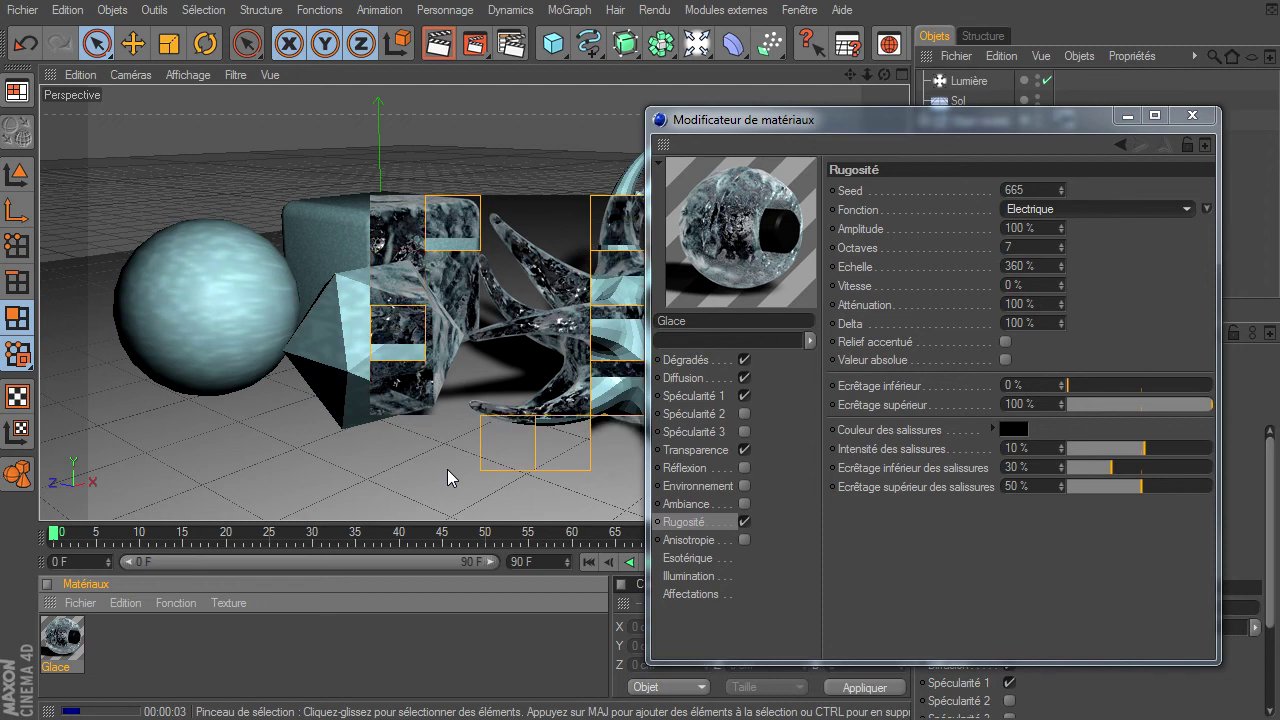
# Step: Set the roughness function back to Buya and close the material editor
pyautogui.click(1124, 207)
pyautogui.click(1092, 290)
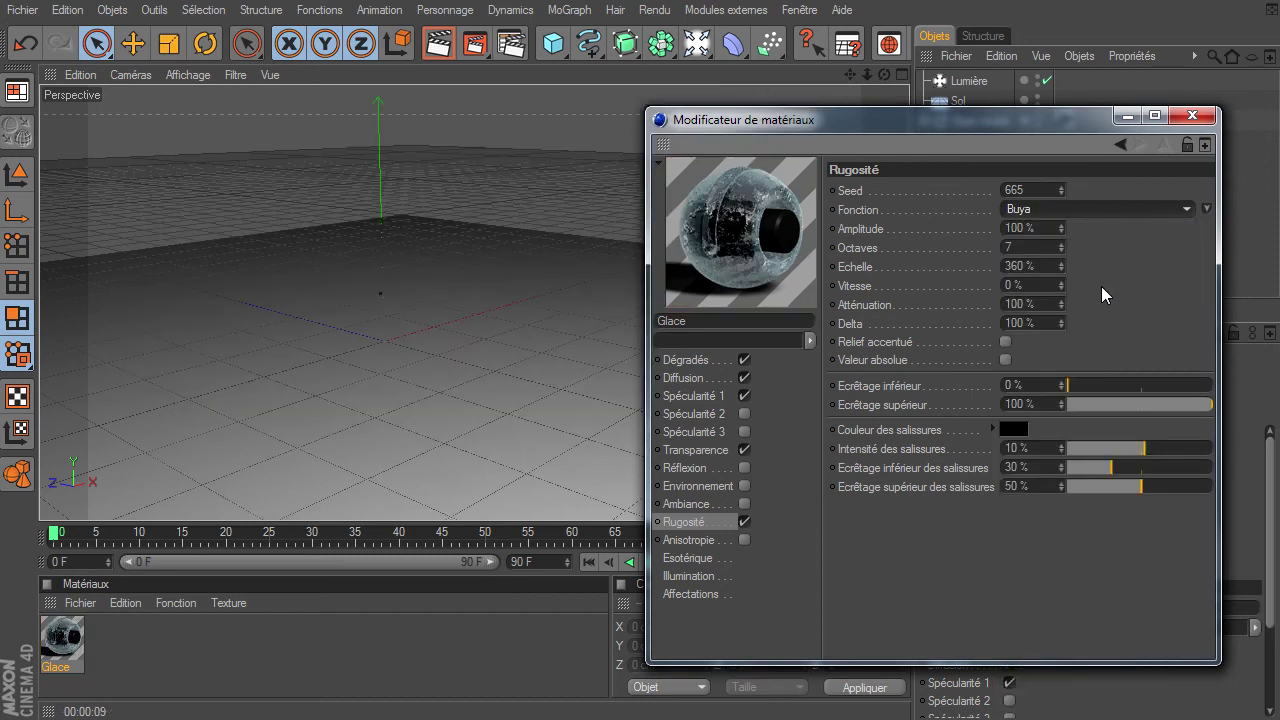
pyautogui.click(1192, 115)
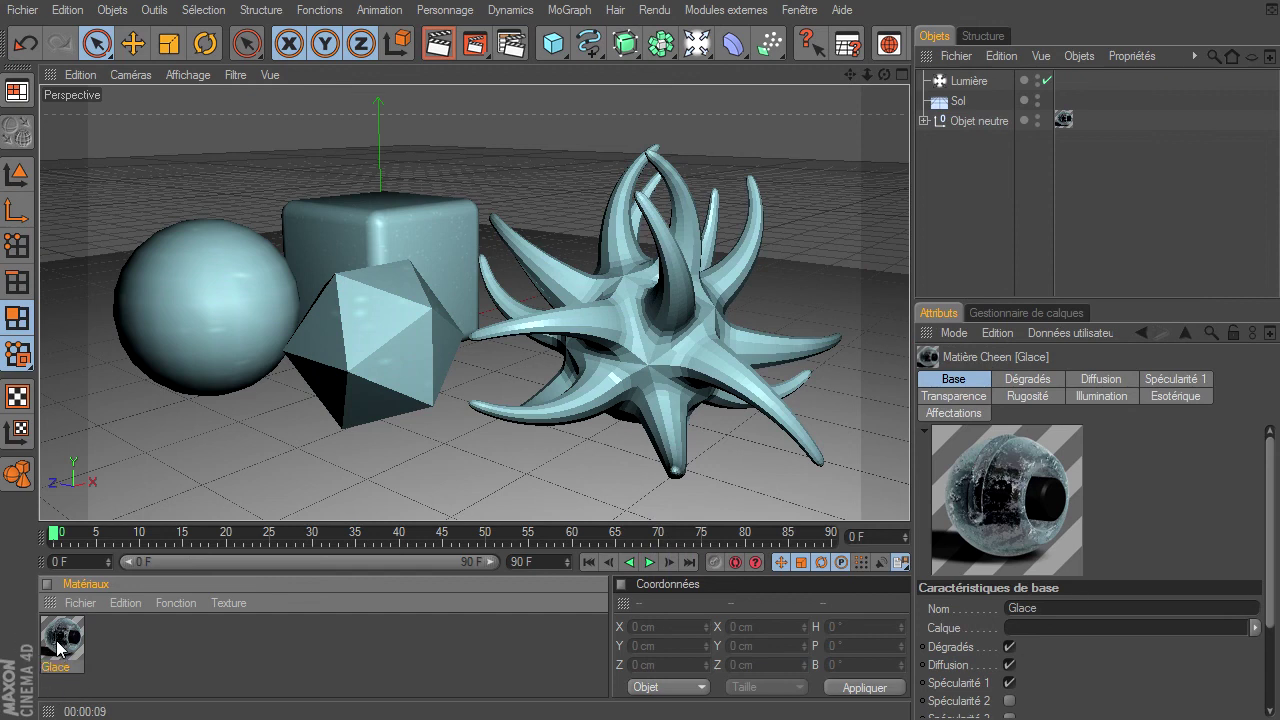
pyautogui.click(80, 606)
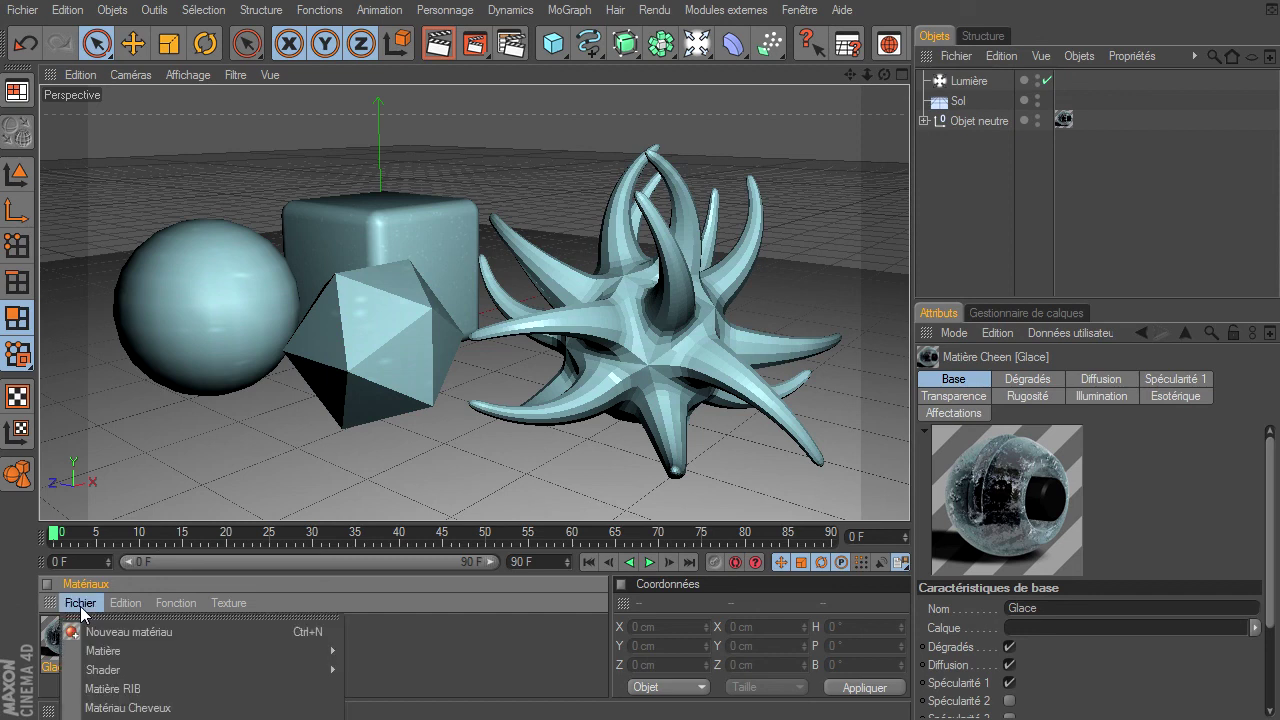
pyautogui.click(506, 640)
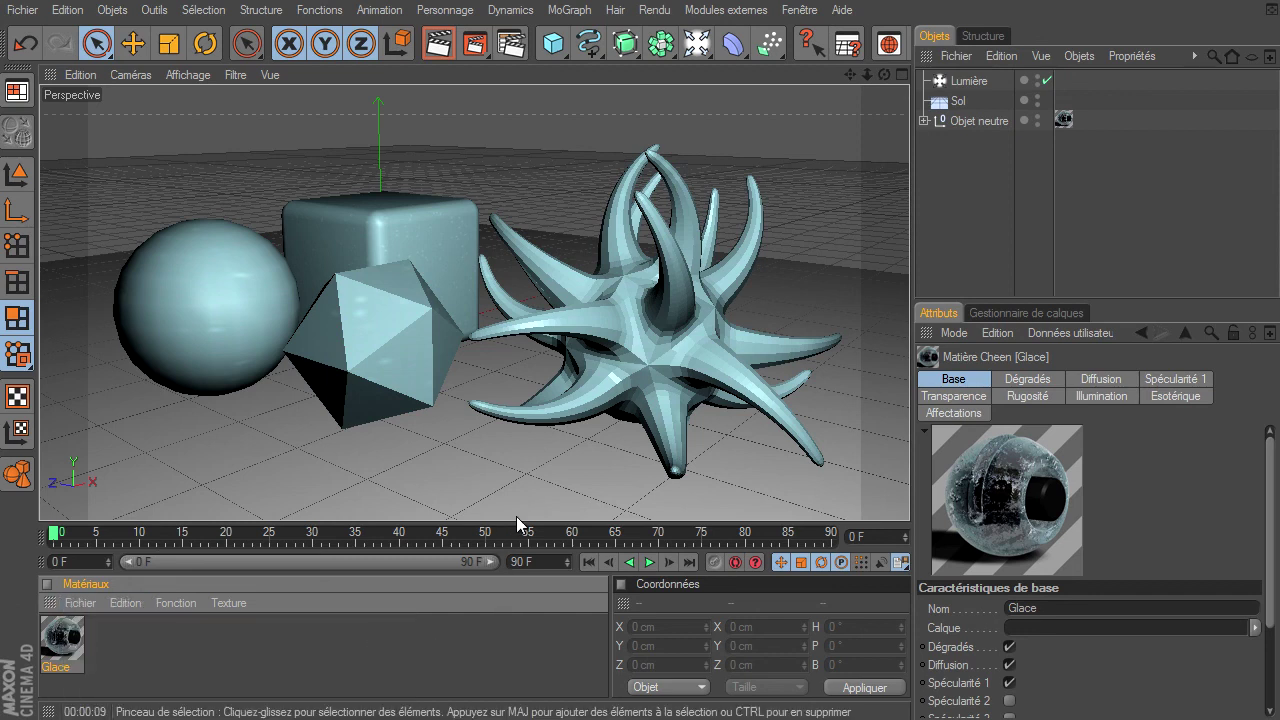
pyautogui.moveTo(513, 522); pyautogui.dragTo(500, 277)
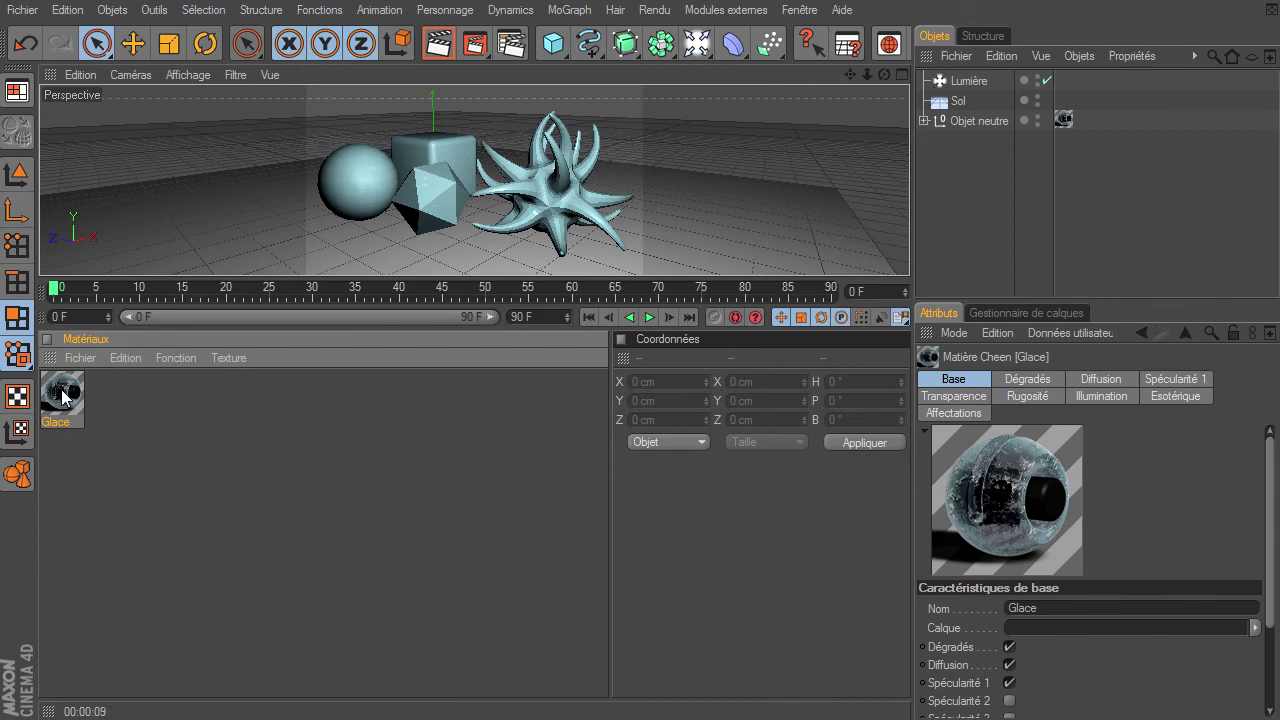
pyautogui.click(79, 360)
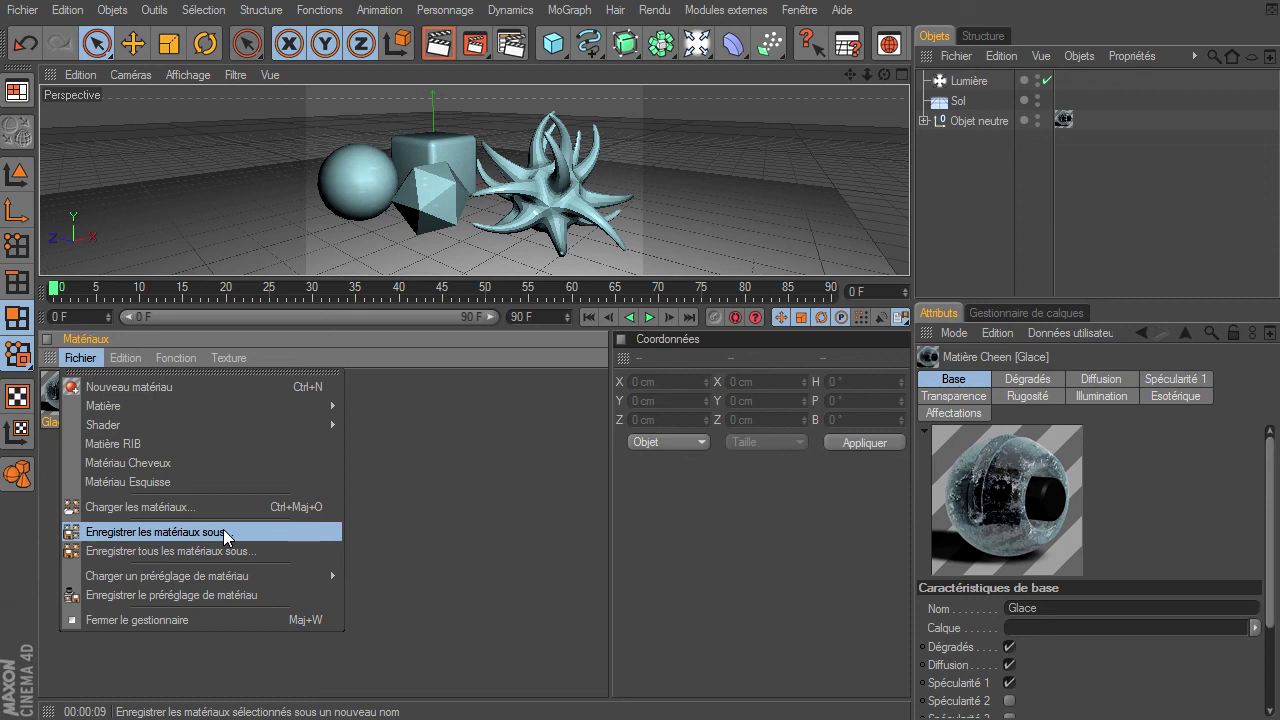
pyautogui.click(459, 508)
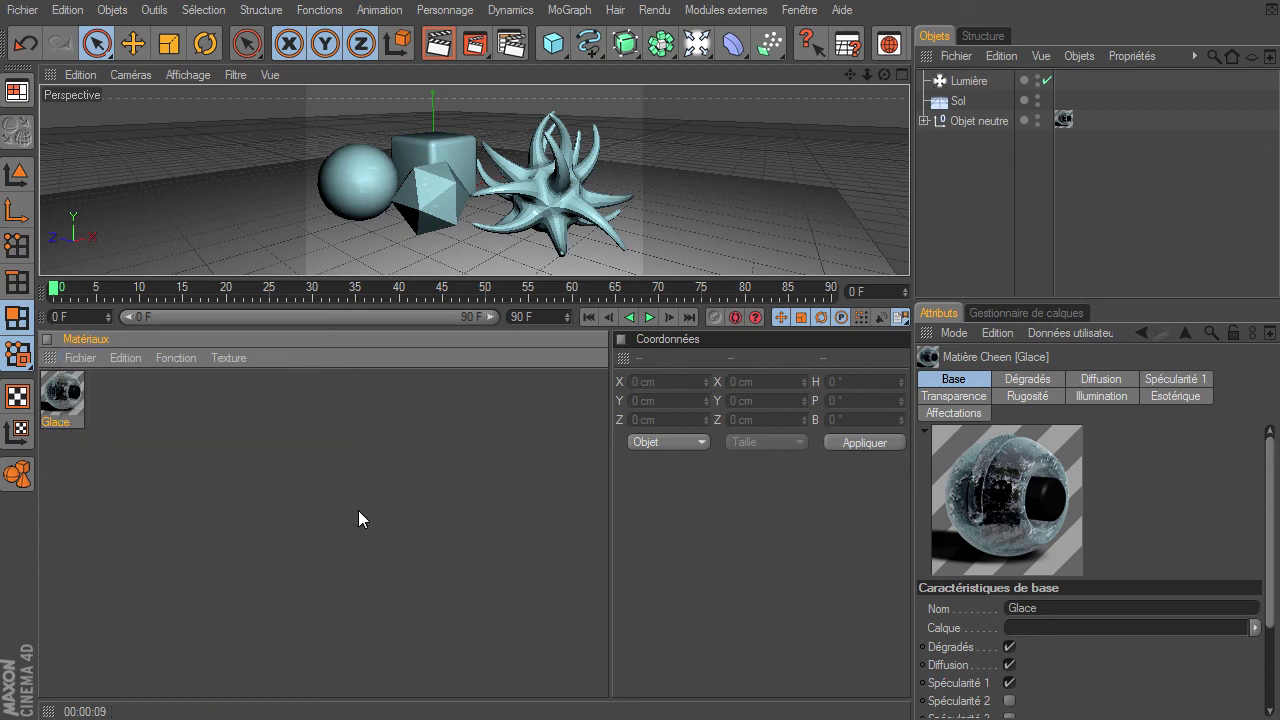
pyautogui.click(84, 360)
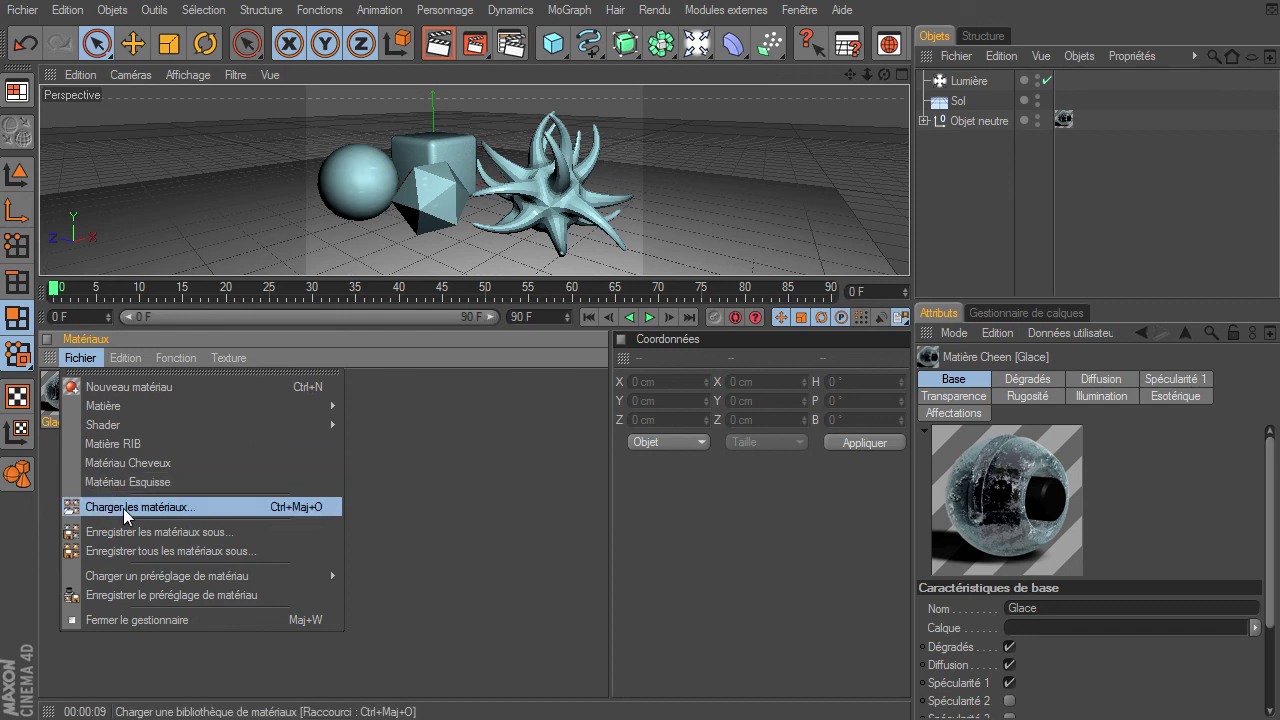
pyautogui.click(472, 473)
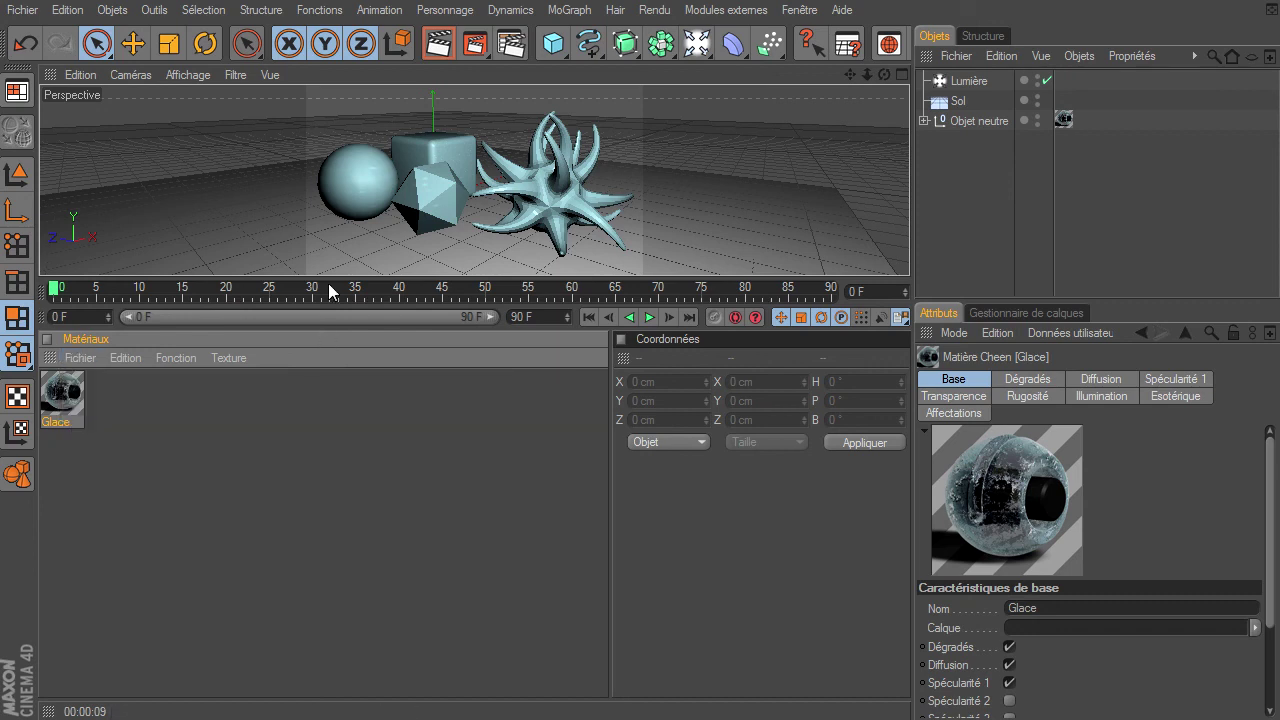
pyautogui.moveTo(331, 280); pyautogui.dragTo(384, 676)
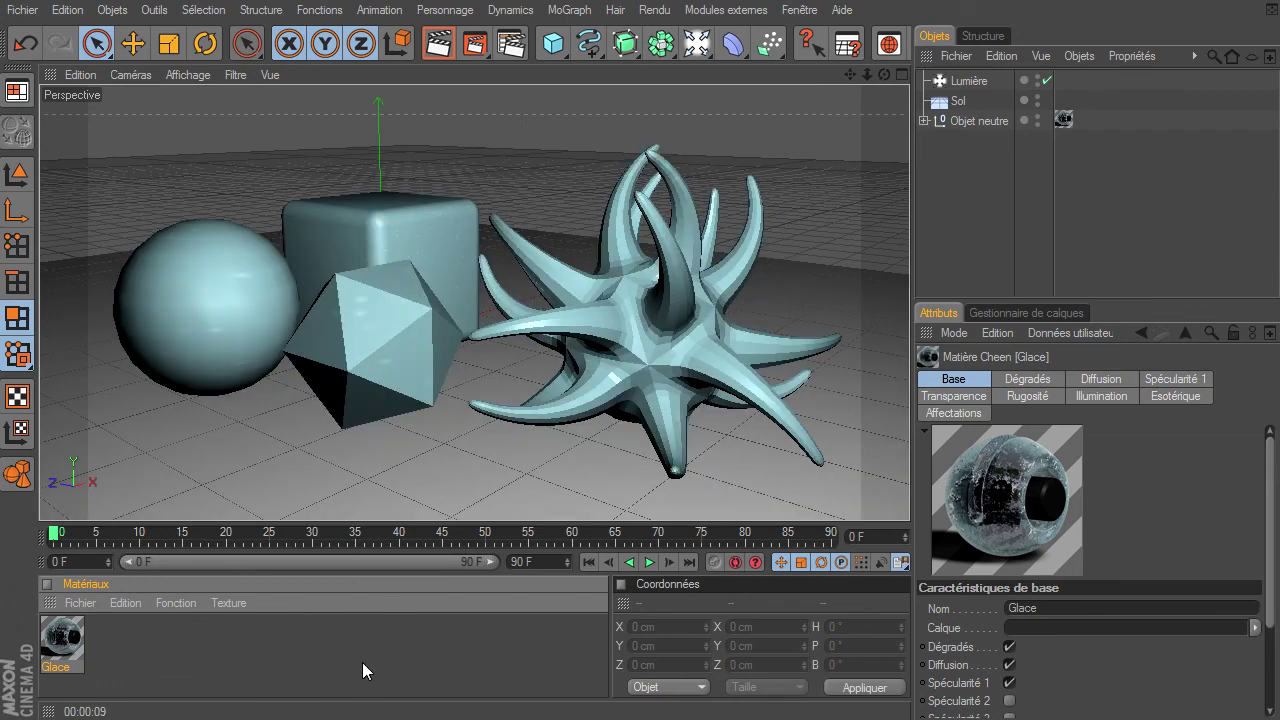
pyautogui.click(362, 662)
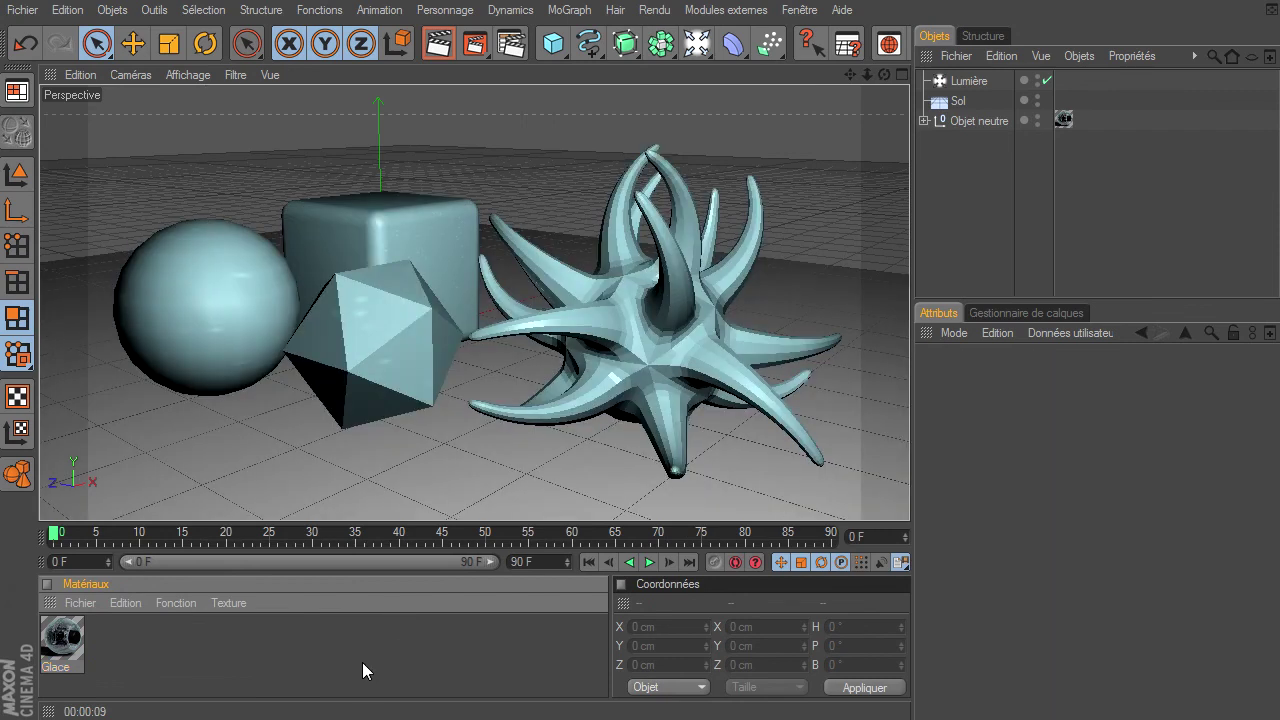